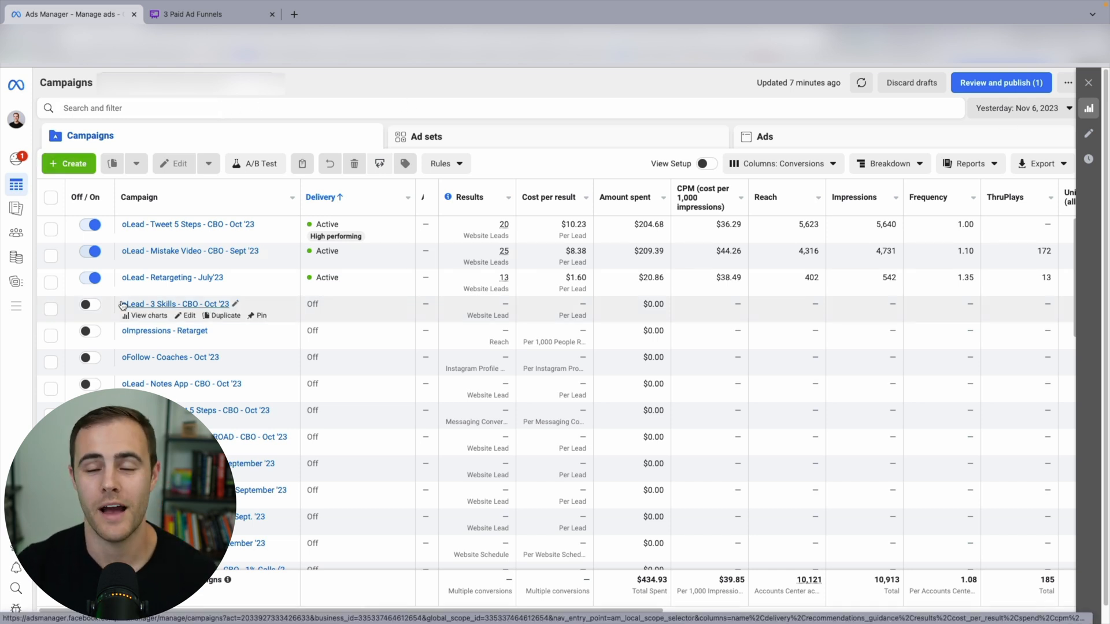
- Create a new auction campaign with the Engagement objective, using the manual engagement campaign setup
left_click(67, 163)
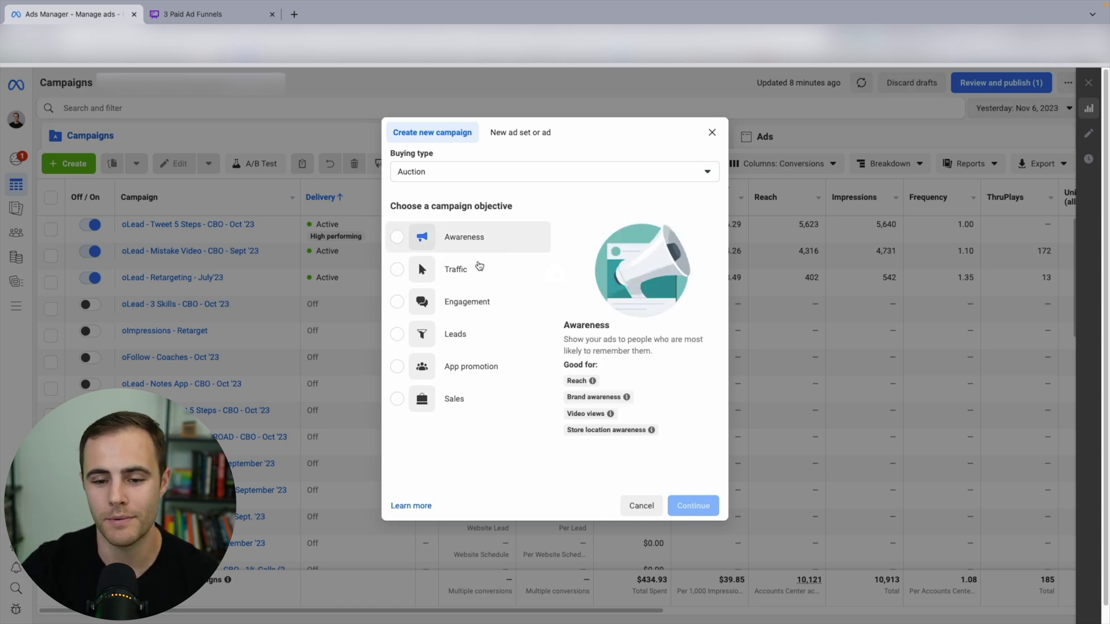
left_click(408, 293)
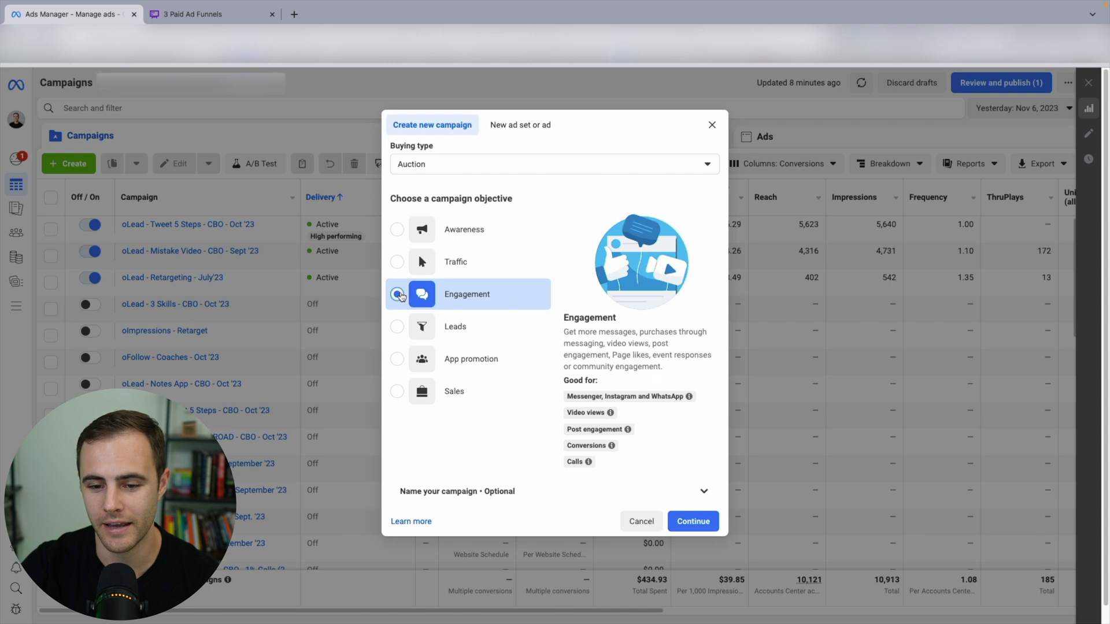
left_click(693, 521)
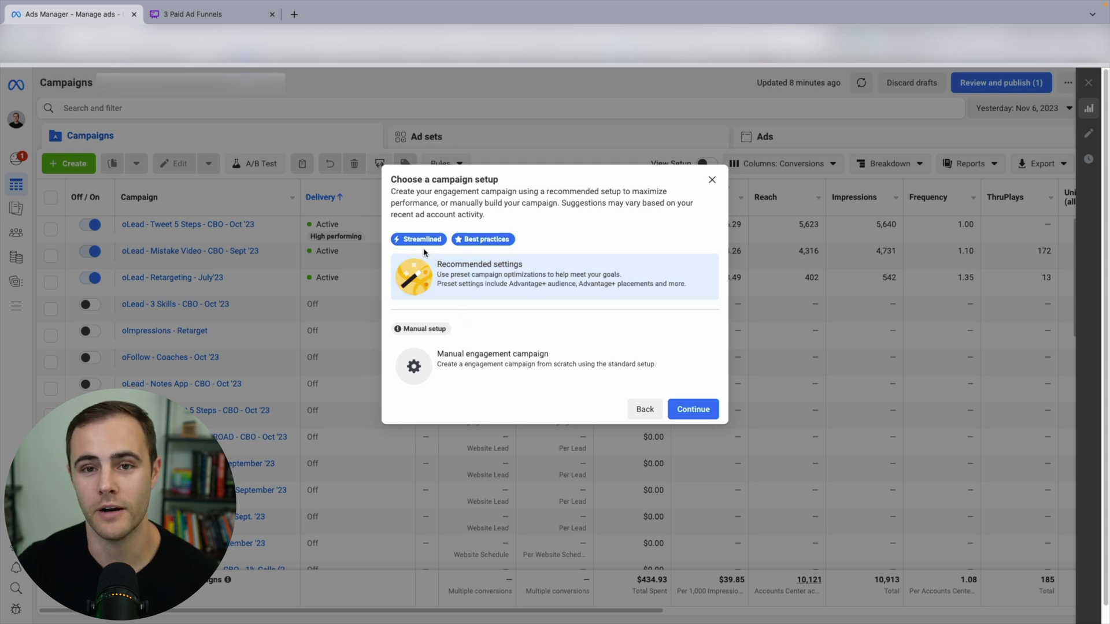
mouse_move(412, 273)
left_click(532, 365)
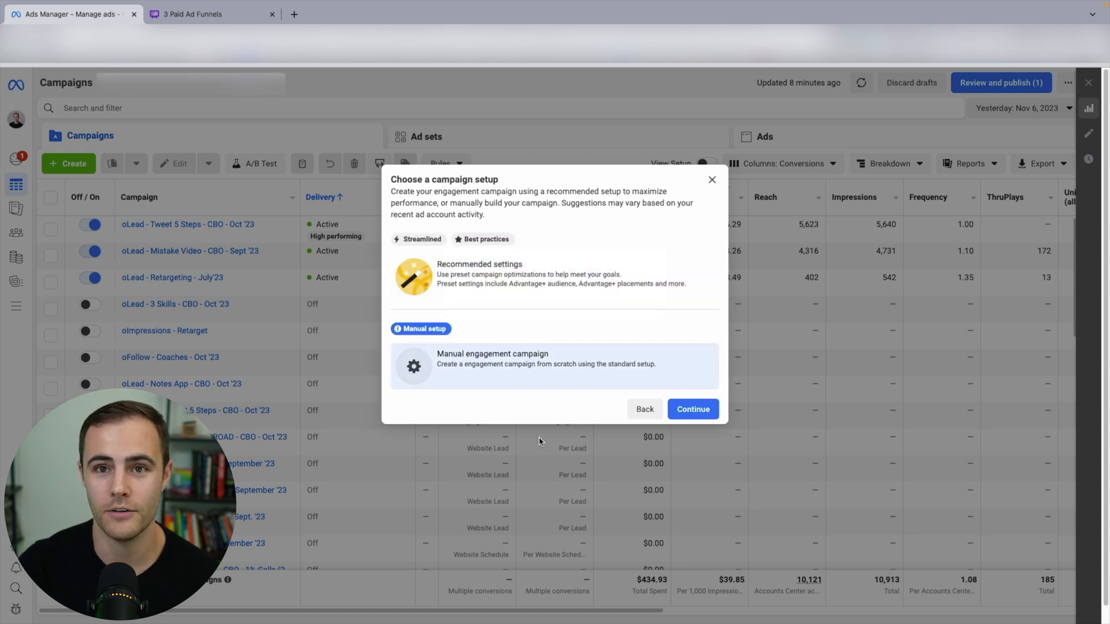
left_click(671, 411)
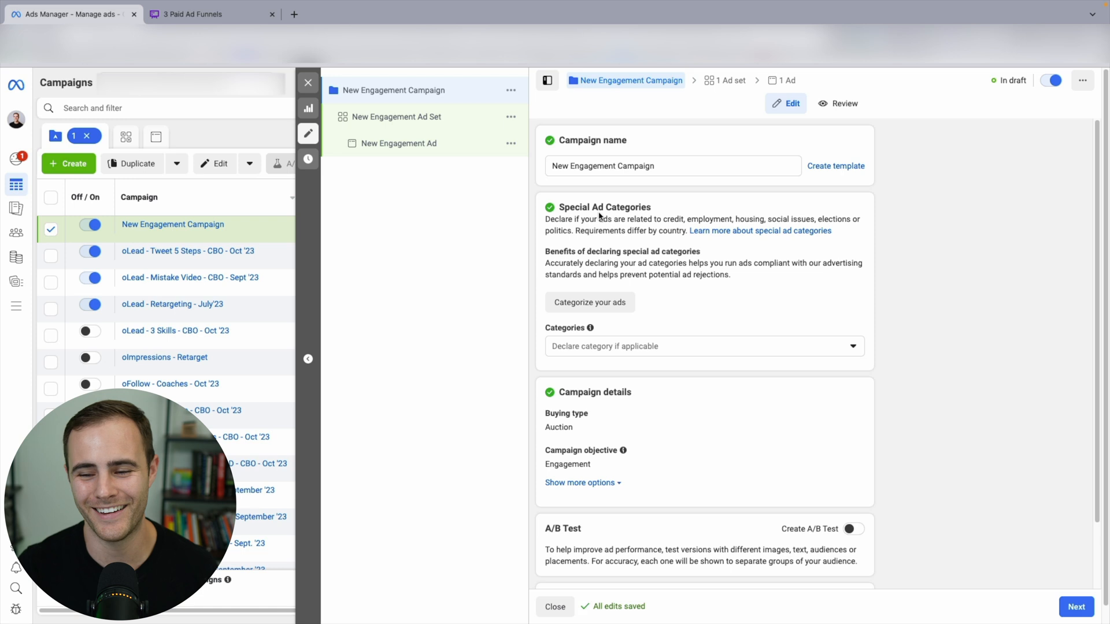
- Rename the new engagement campaign as "oMessage - Free Training - Nov '23"
triple_click(589, 167)
type("o")
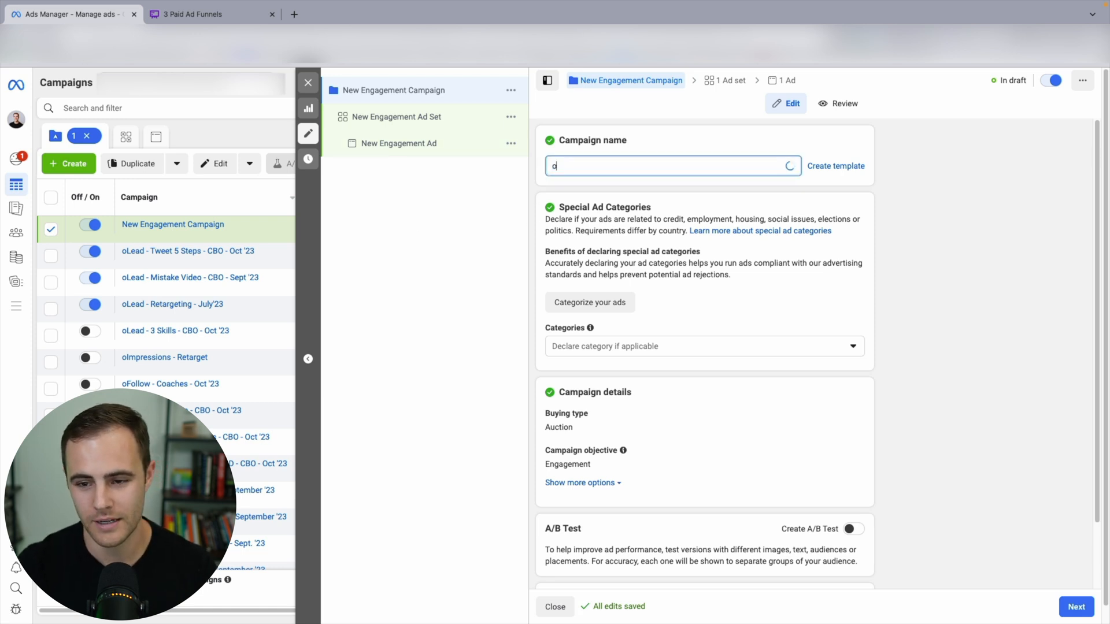
type("Message")
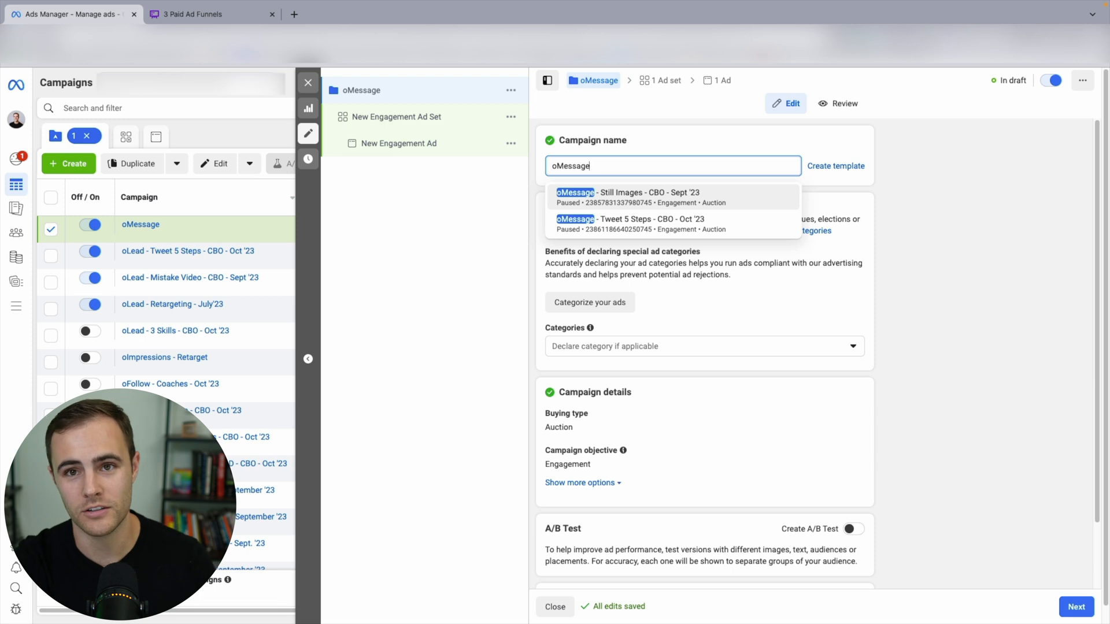
type("-")
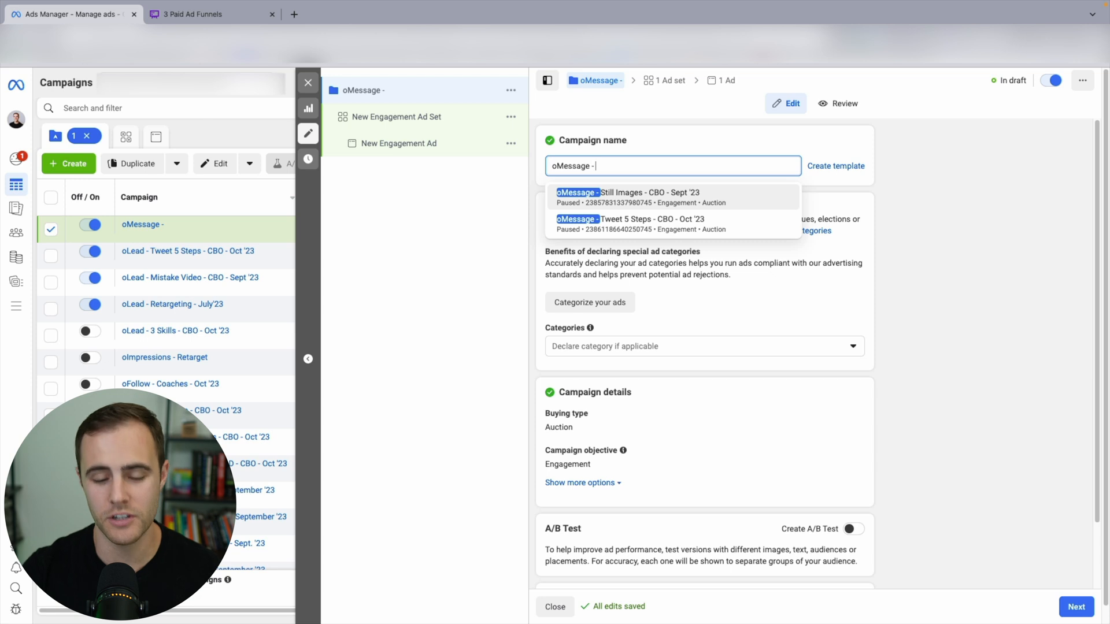
type("Free Trainings")
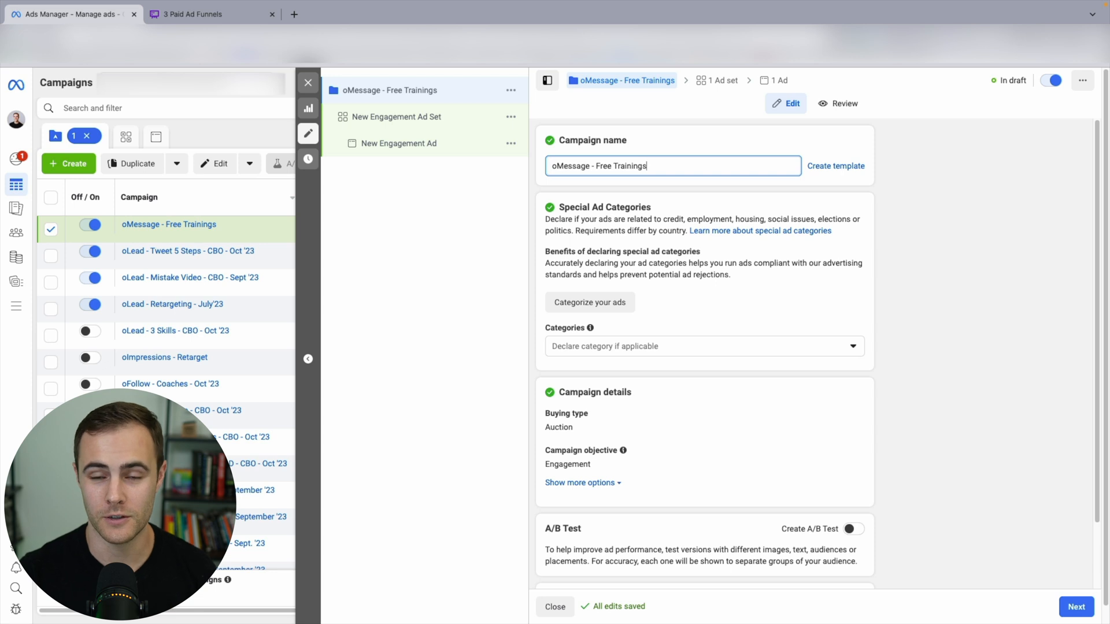
key("BackSpace")
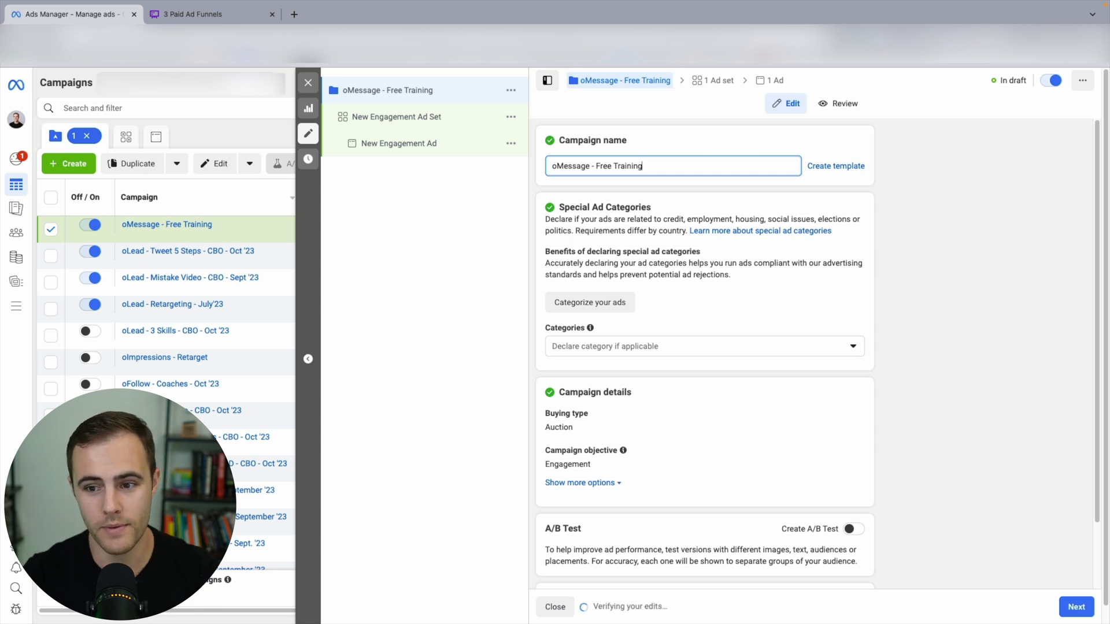
type("-")
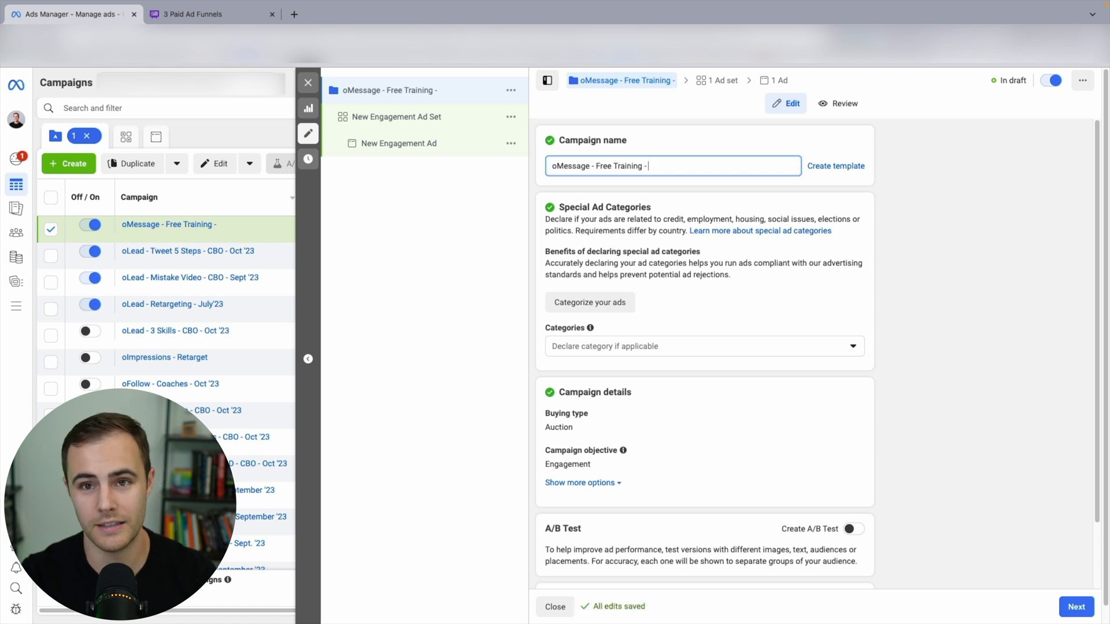
type(" No")
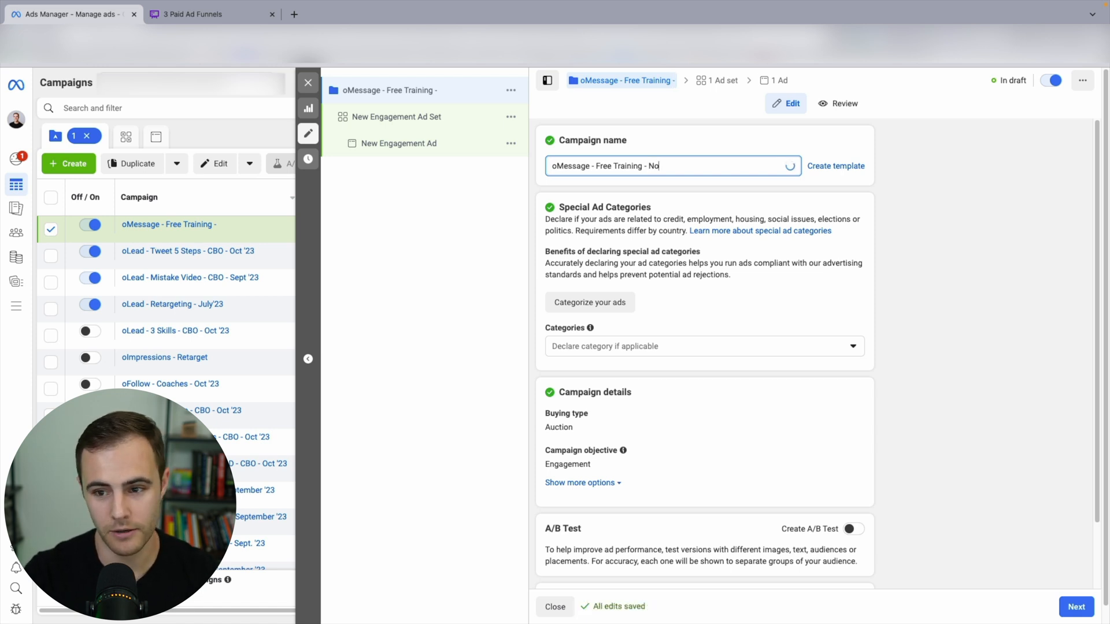
type("v '23")
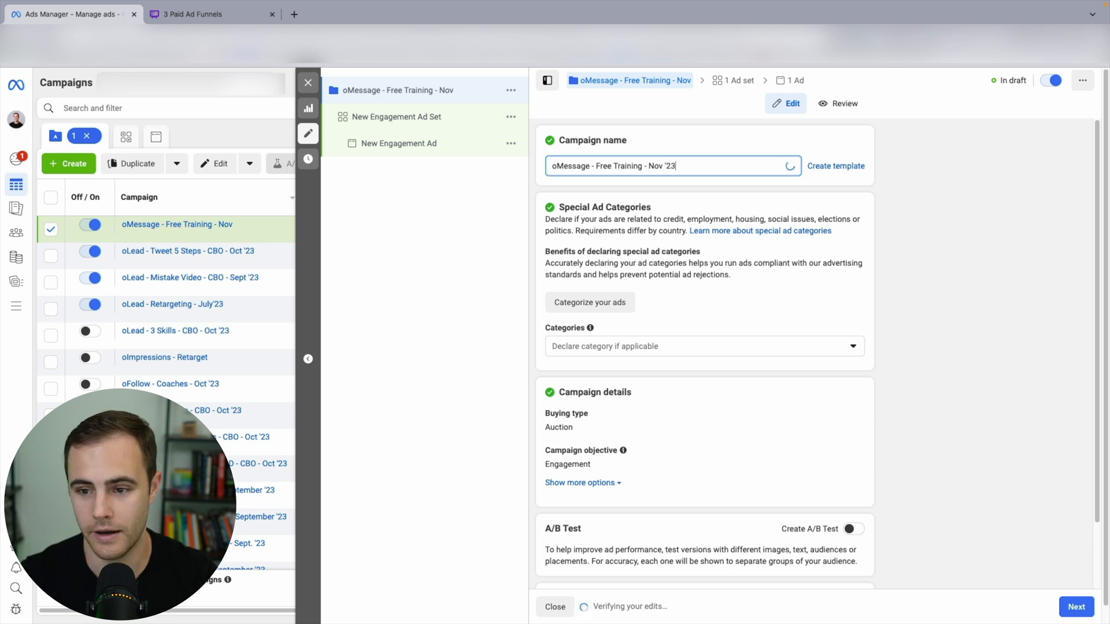
left_click(658, 206)
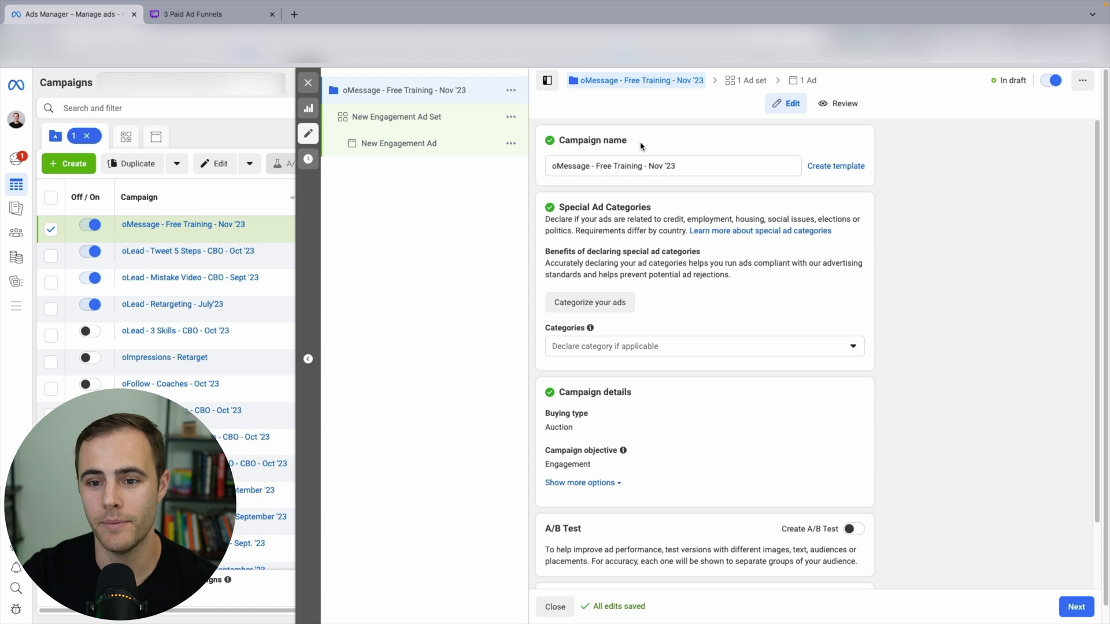
- Open the campaign's new engagement ad set and rename it as "oMessage - Free Training - - Nov '23"
scroll(648, 177, "down", 2)
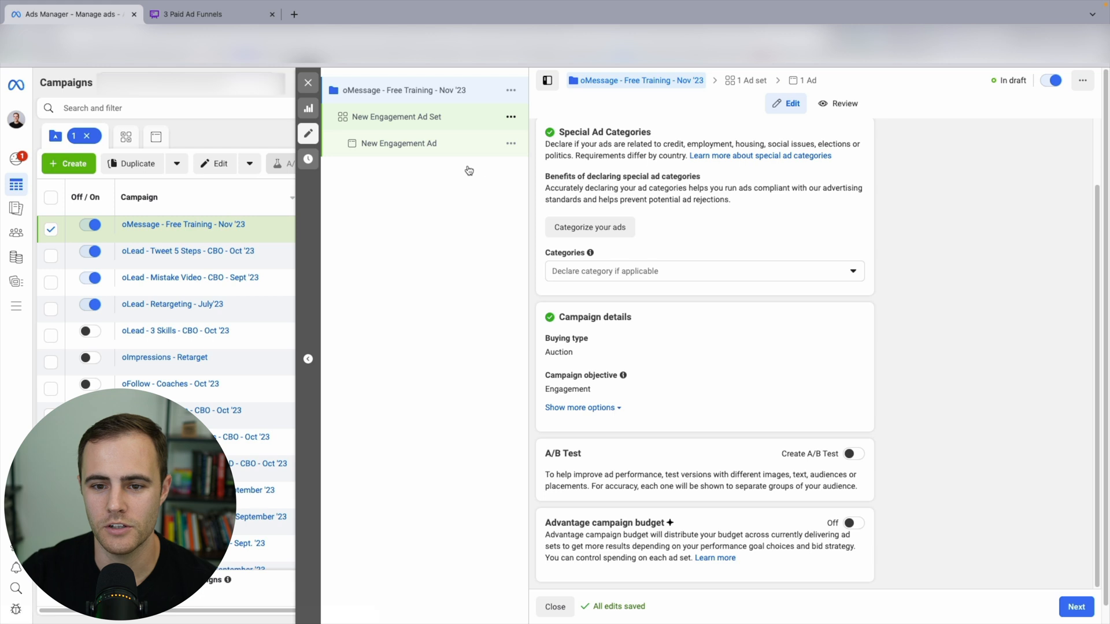
left_click(391, 122)
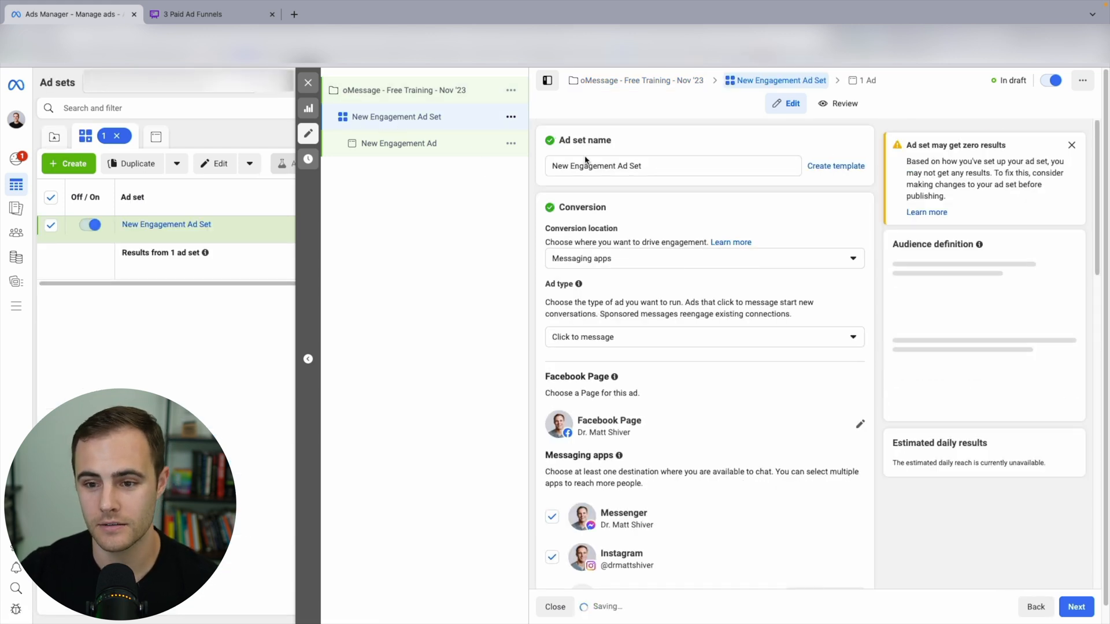
left_click(605, 166)
triple_click(605, 166)
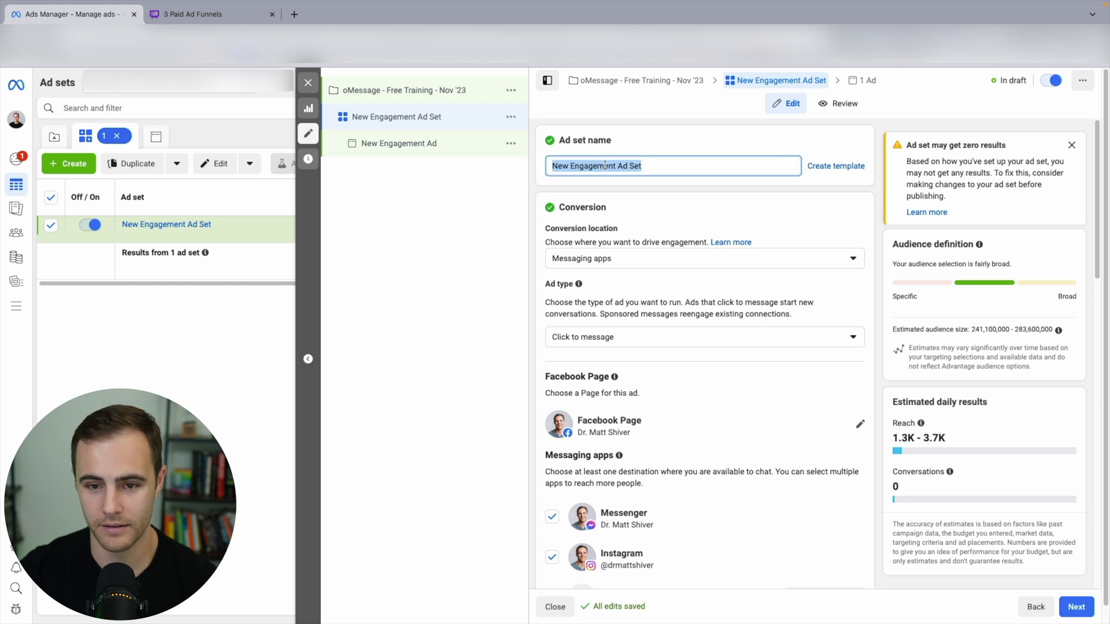
type("oMessa")
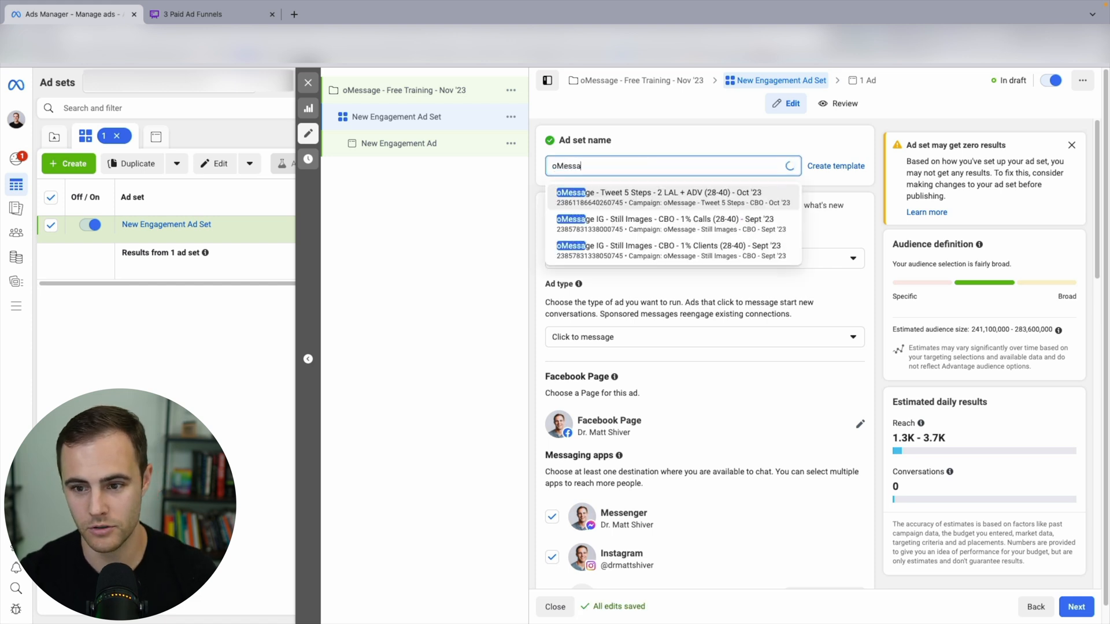
type("ge - Free Training -")
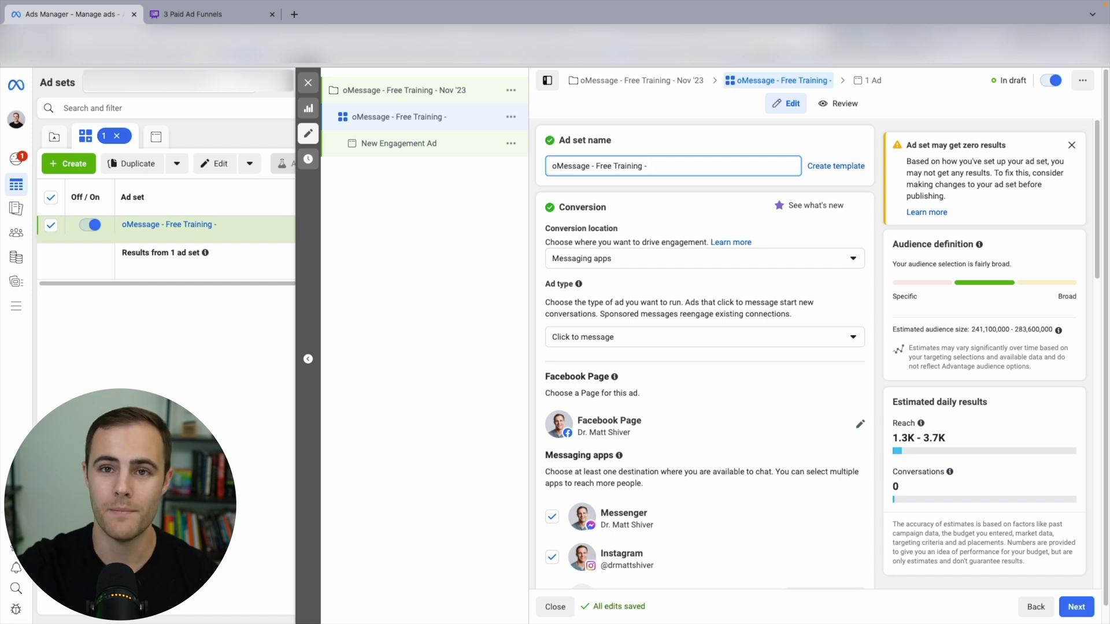
type("-")
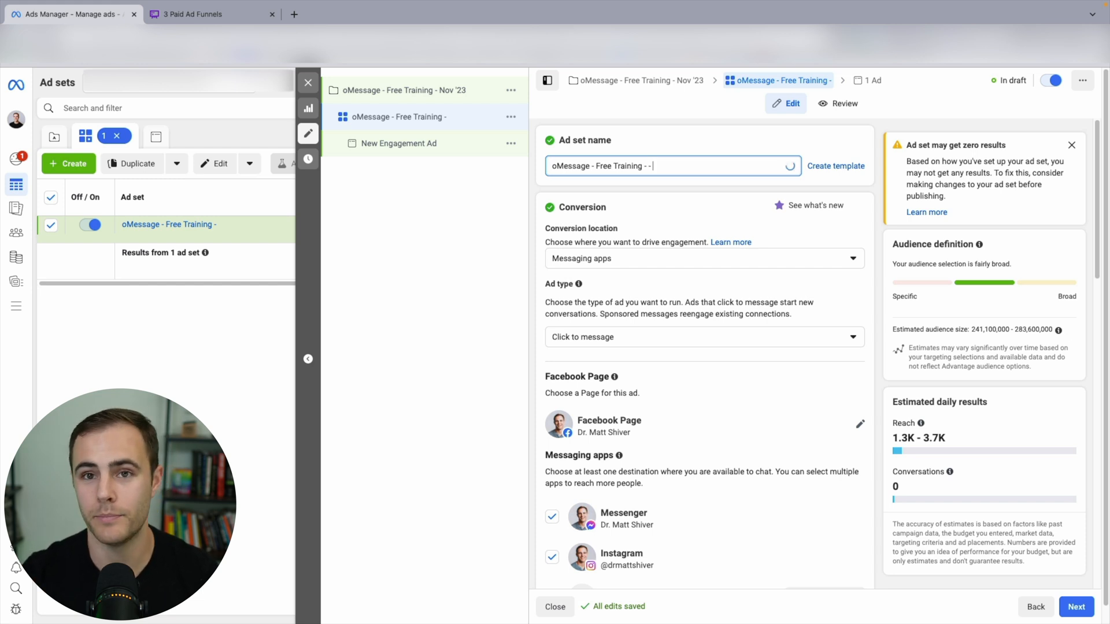
type(" Nov '23")
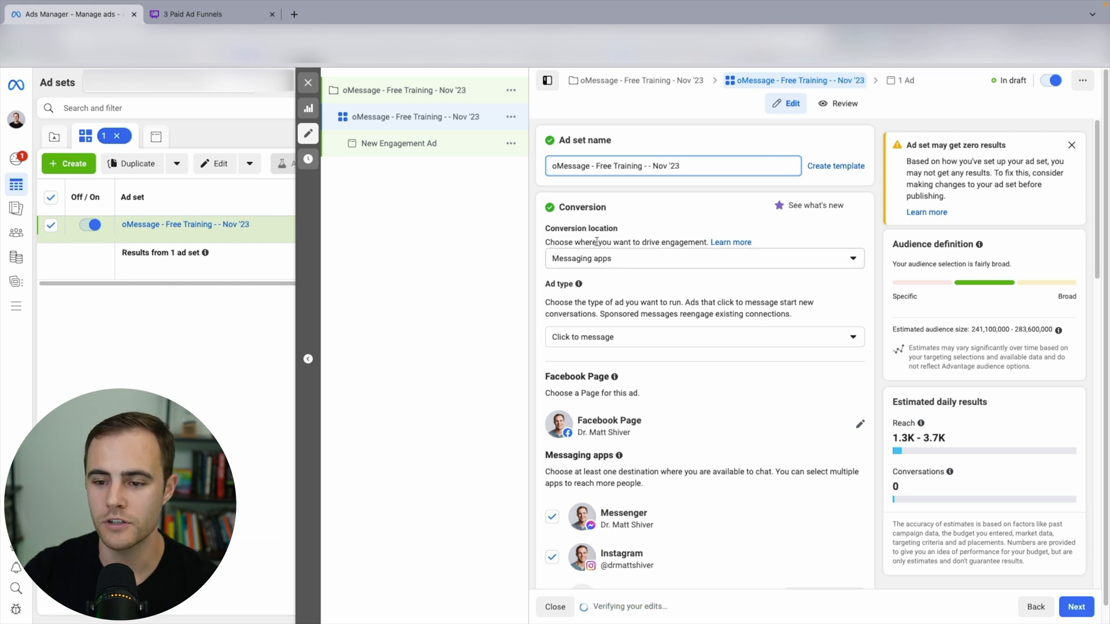
- Review the ad set's conversion location options, keep Messaging apps, and exclude Messenger so Instagram is the only messaging destination
left_click(621, 261)
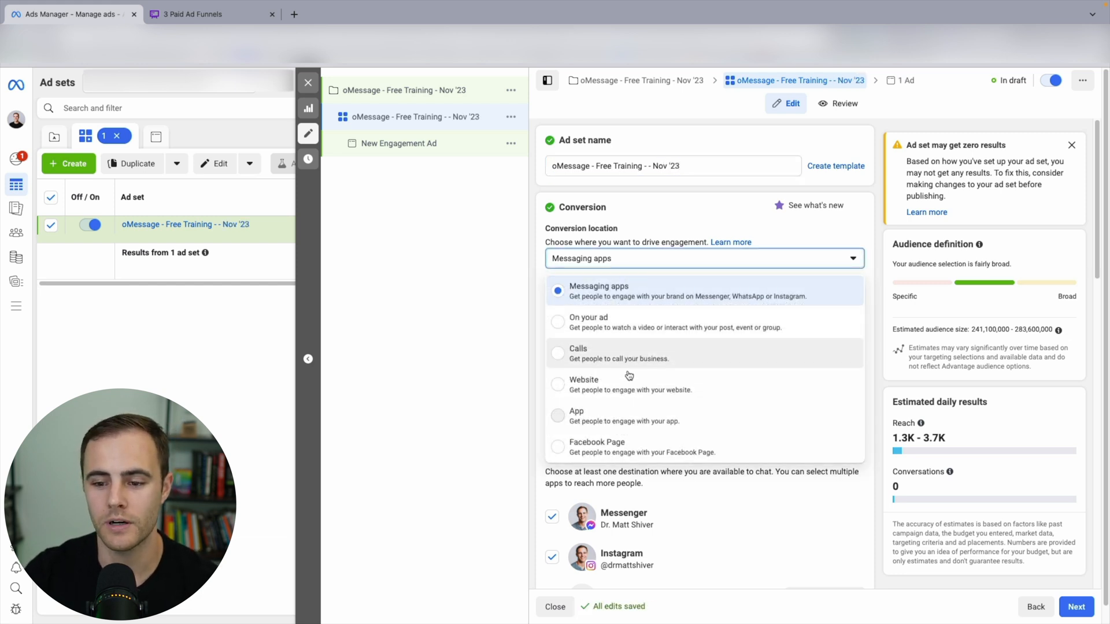
left_click(613, 259)
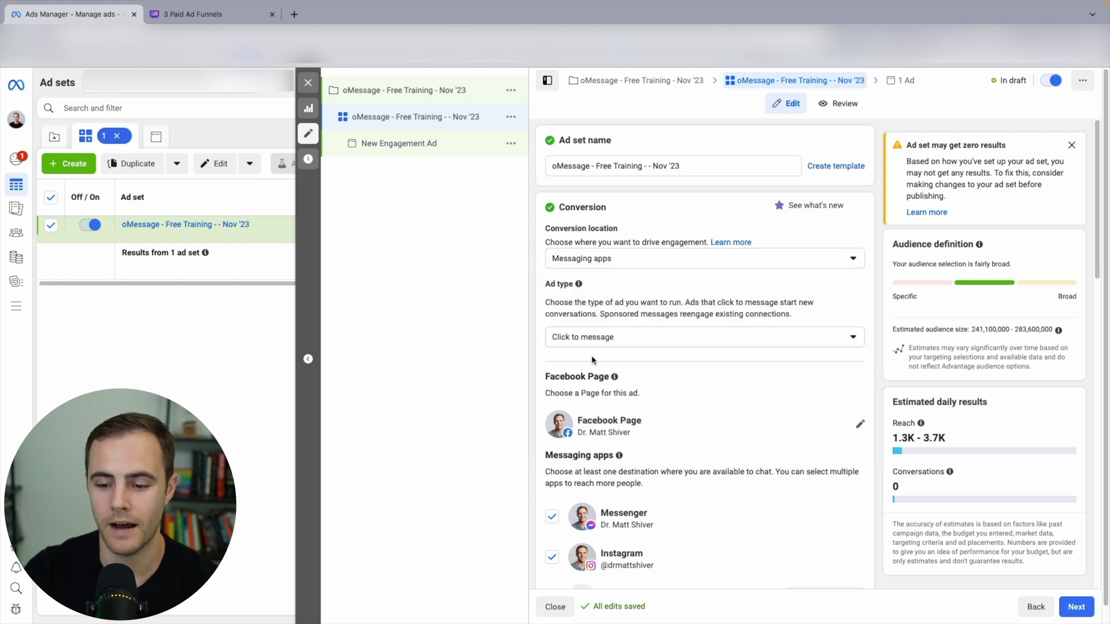
scroll(590, 375, "down", 1)
left_click(553, 484)
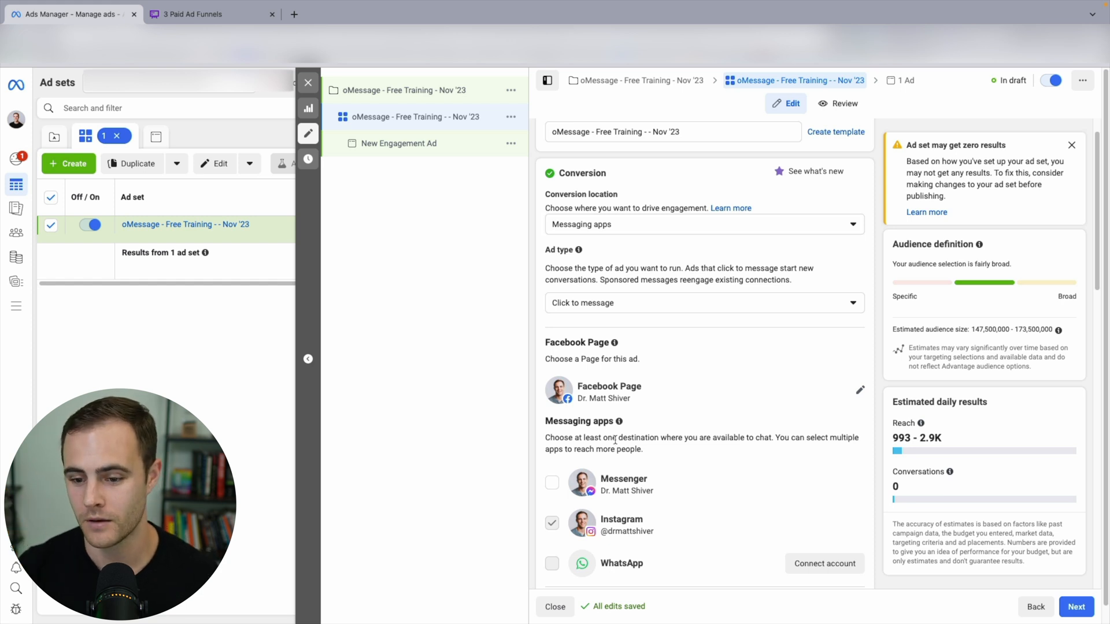
- Set the ad set's daily budget to $30.00
scroll(614, 442, "down", 4)
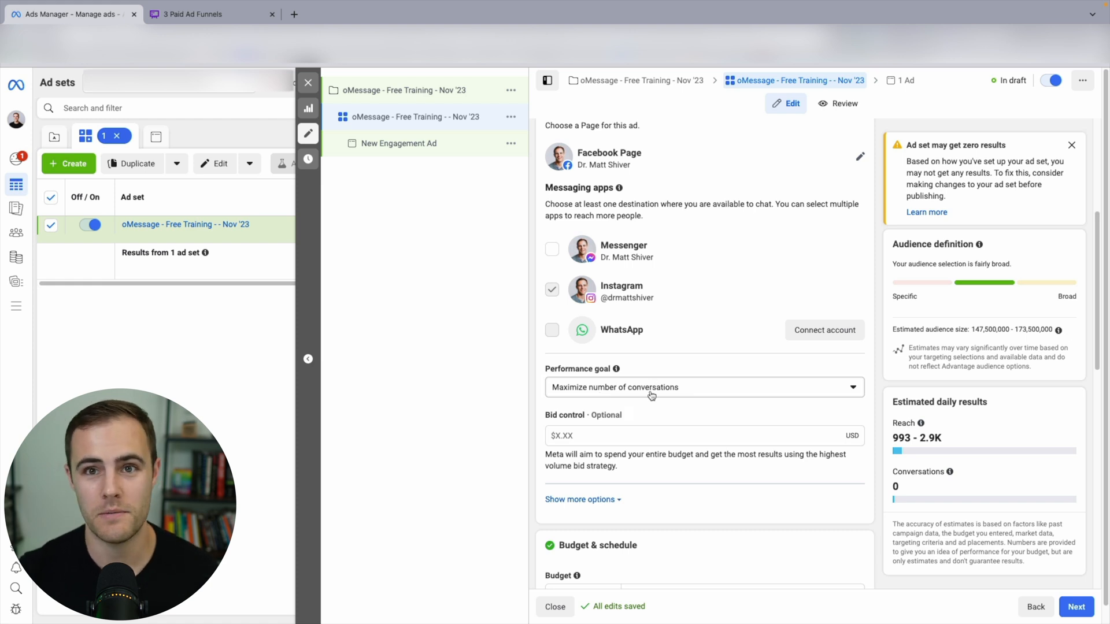
scroll(581, 445, "down", 3)
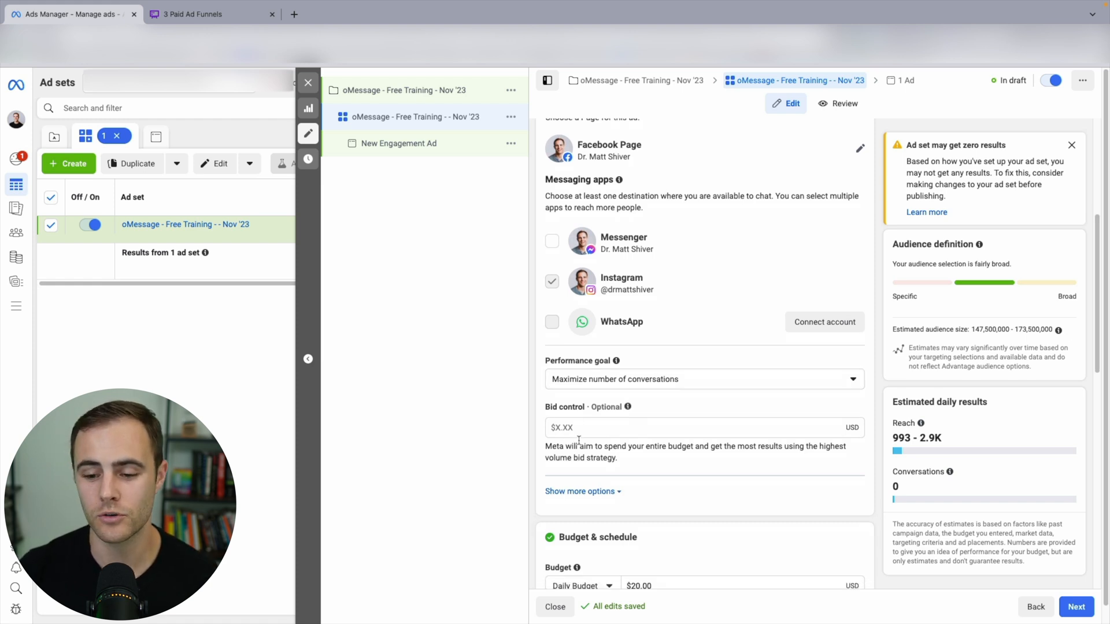
scroll(581, 447, "down", 2)
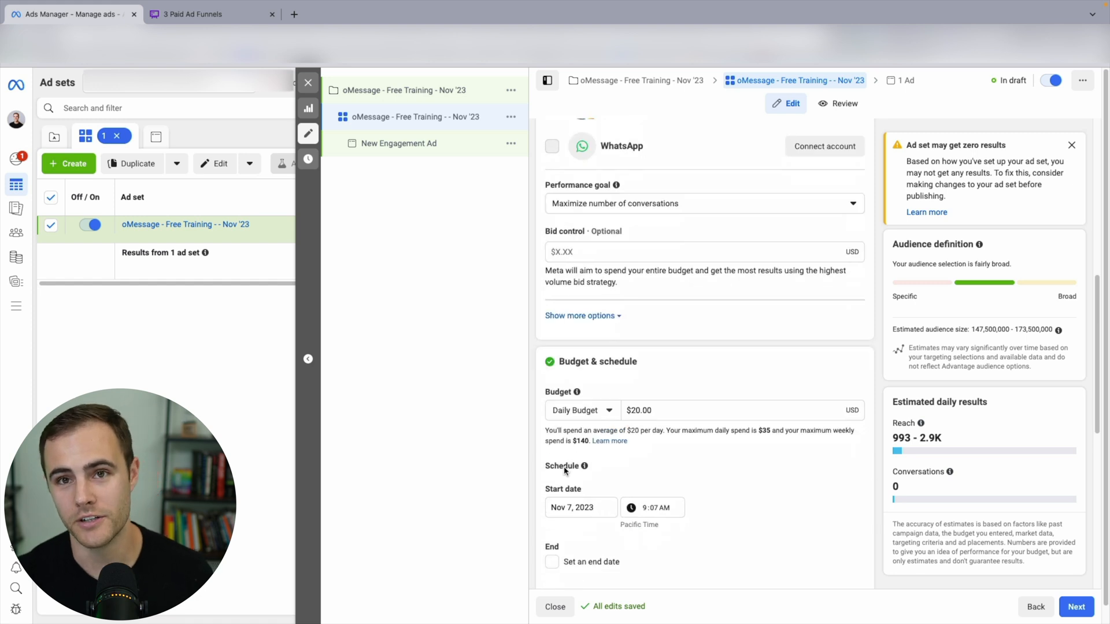
double_click(638, 410)
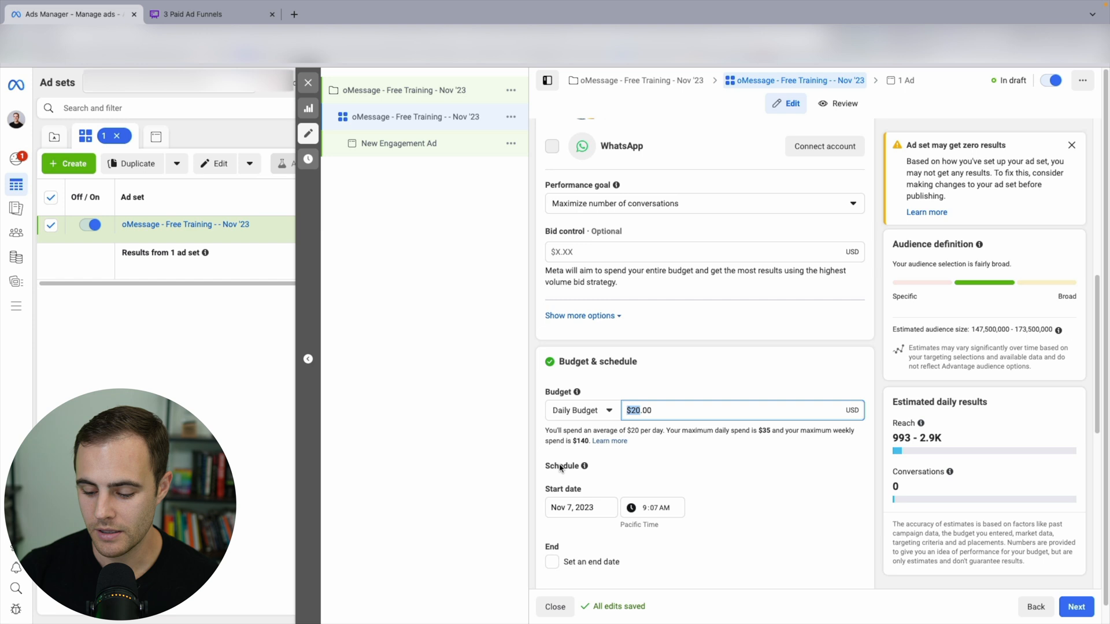
type("30")
left_click(688, 379)
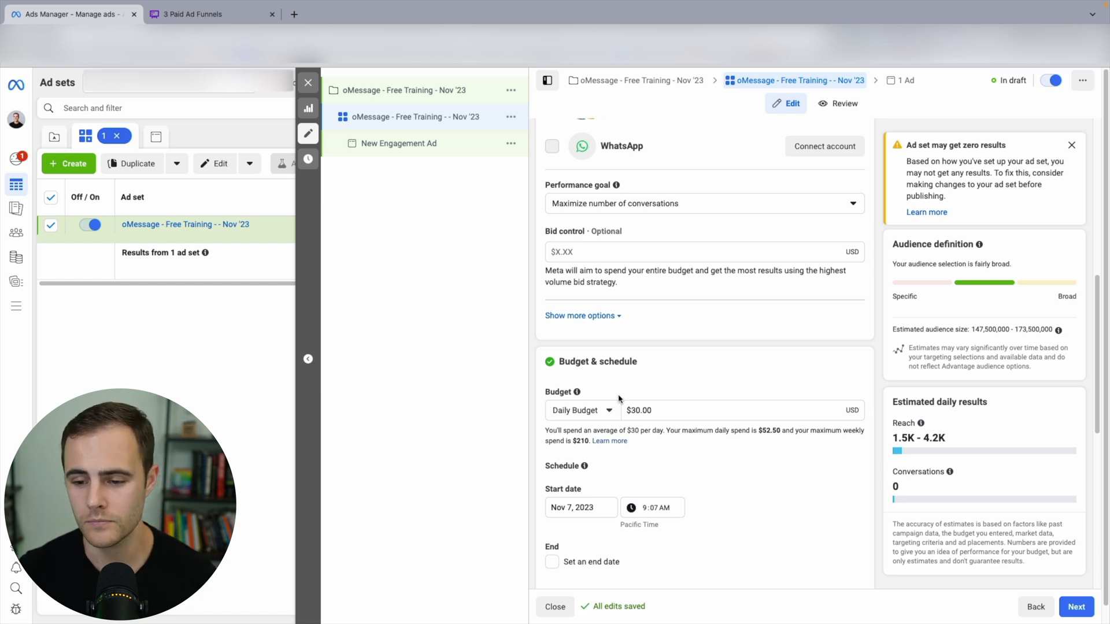
- Schedule the ad set to start on Nov 8, 2023 at 6:07 AM
scroll(645, 454, "down", 2)
left_click(587, 390)
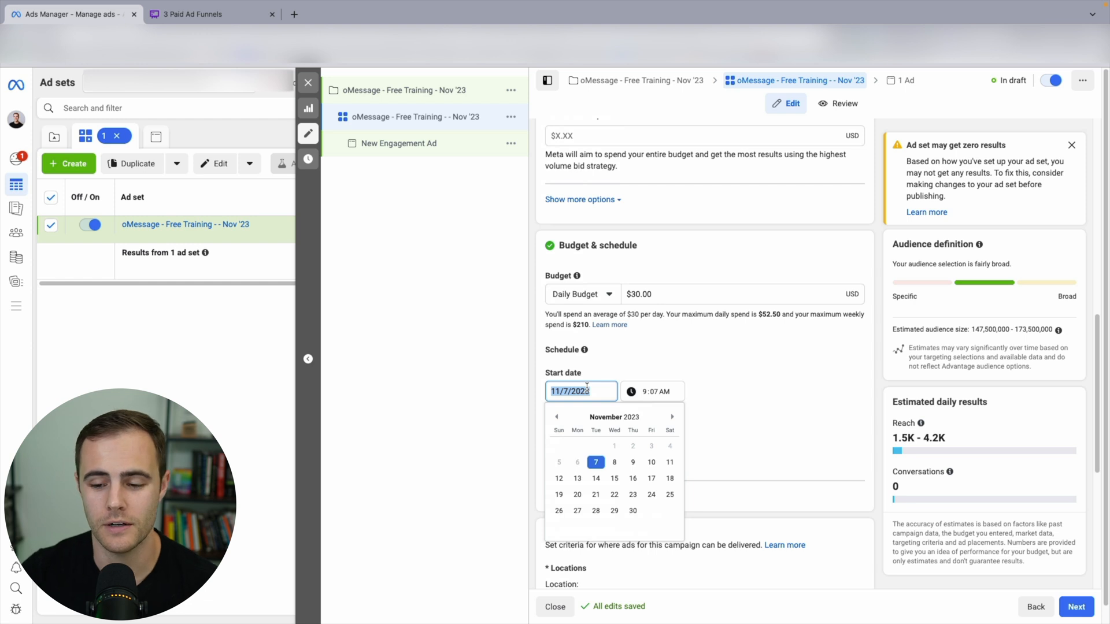
left_click(614, 462)
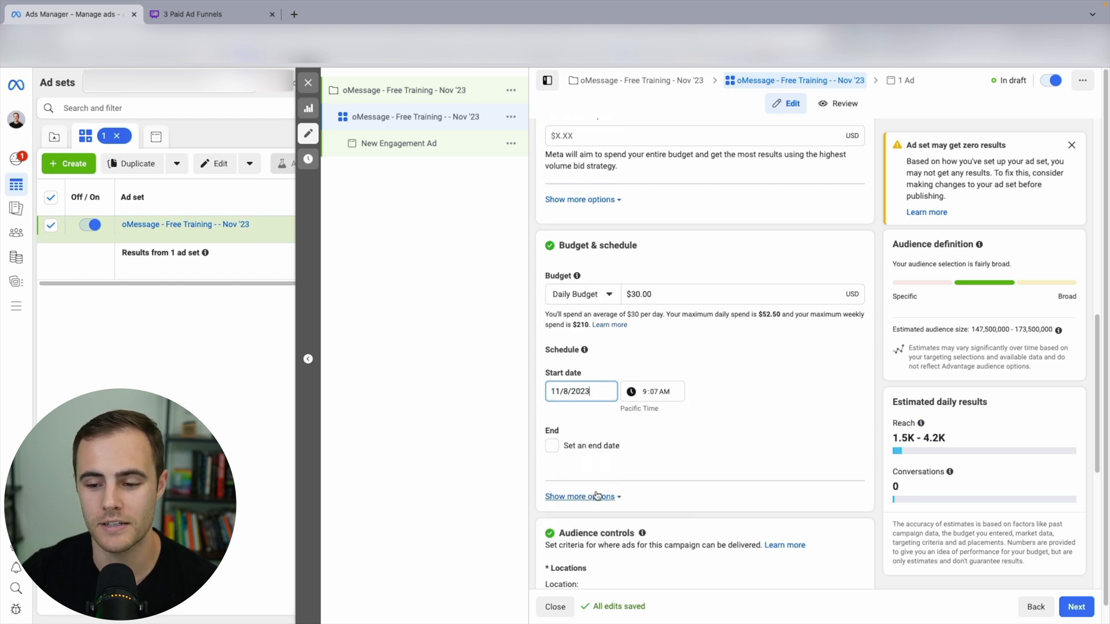
left_click(647, 392)
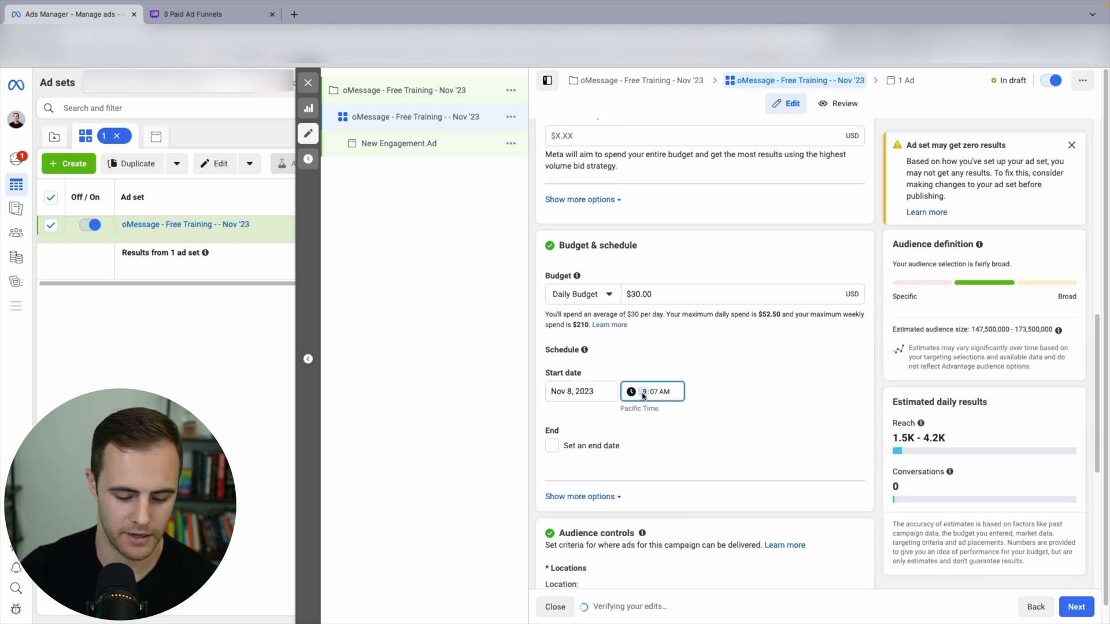
left_click(723, 384)
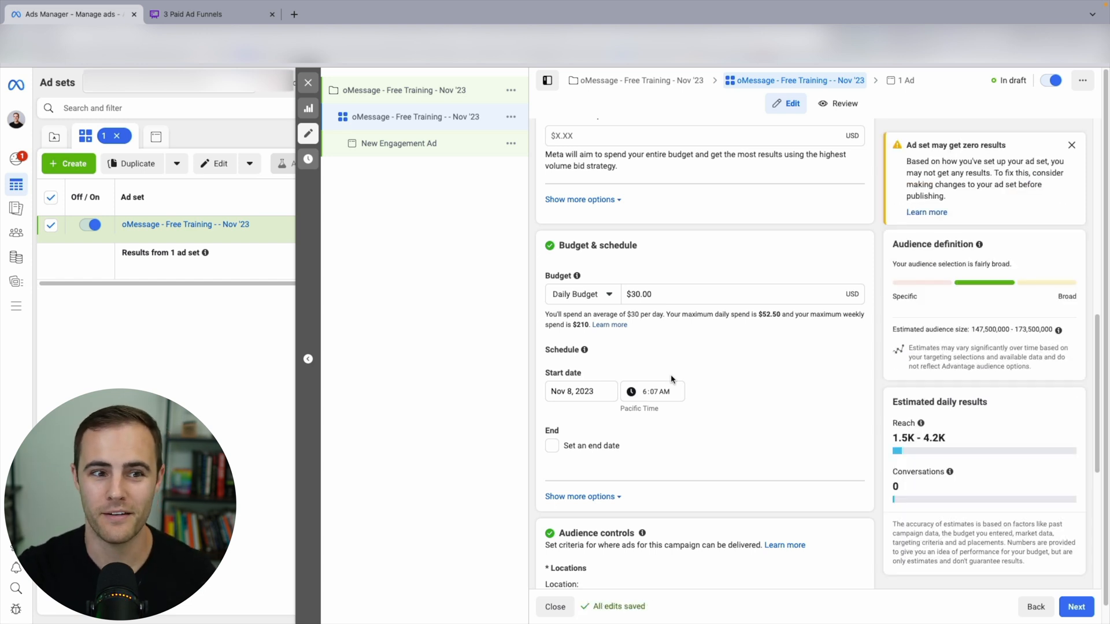
mouse_move(898, 5)
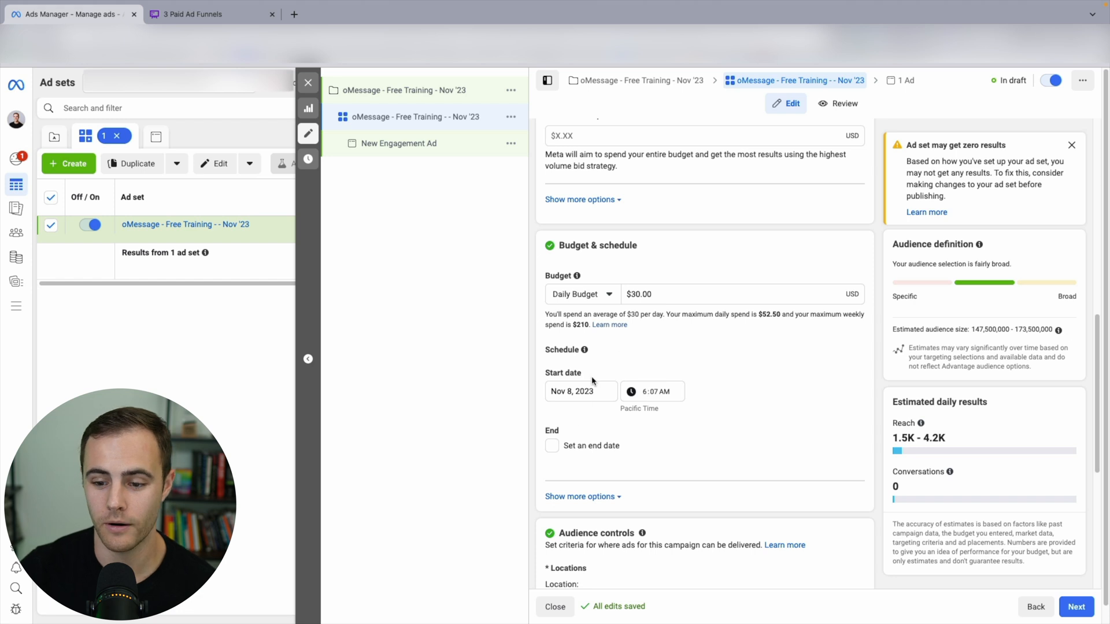
scroll(578, 405, "down", 1)
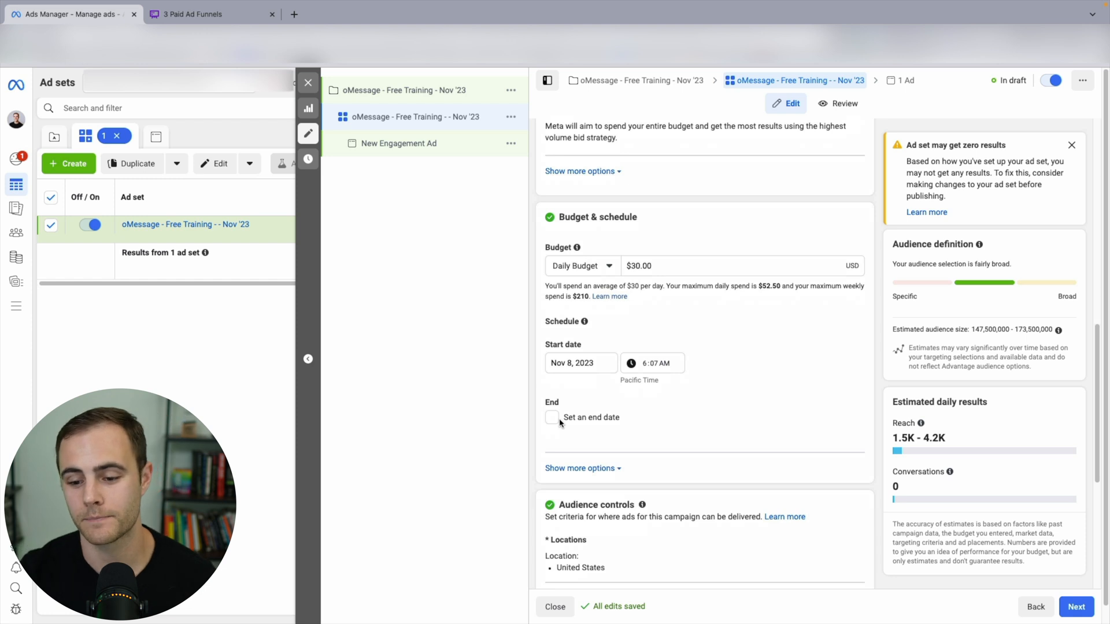
- Review the Advantage+ audience description and the additional audience controls for minimum age, custom audience exclusions and languages
scroll(616, 391, "down", 5)
scroll(610, 388, "down", 1)
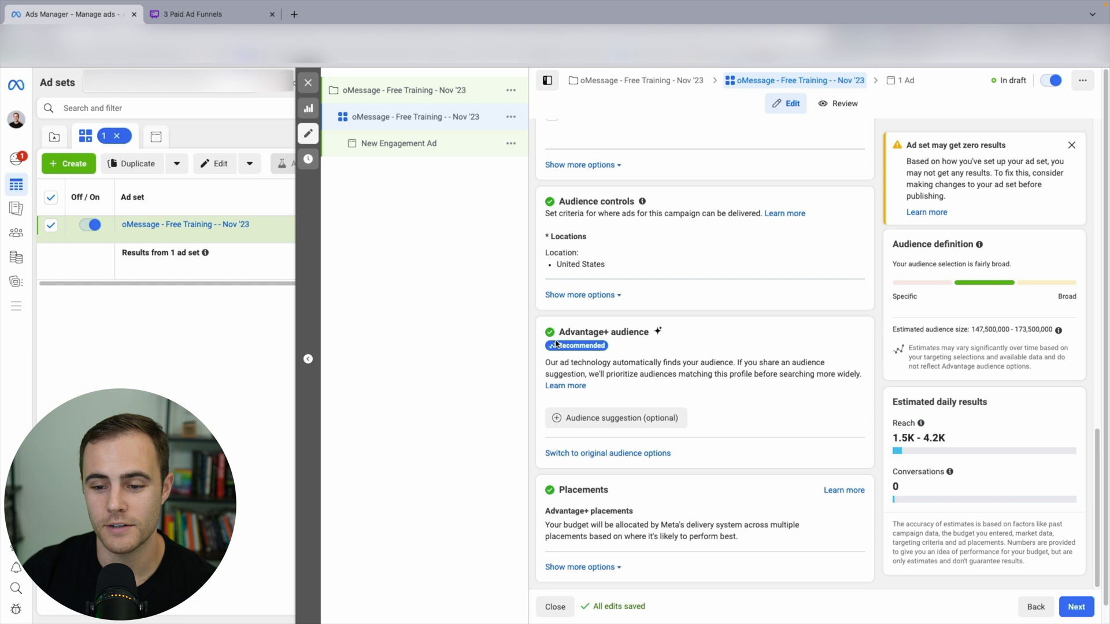
left_click_drag(559, 365, 726, 360)
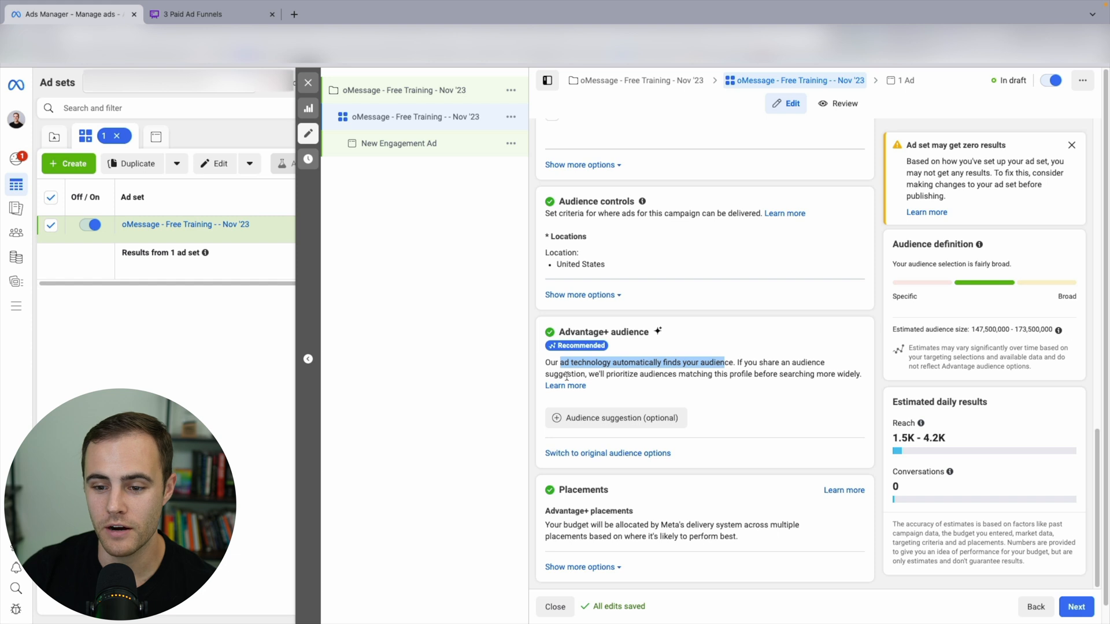
left_click_drag(589, 374, 675, 375)
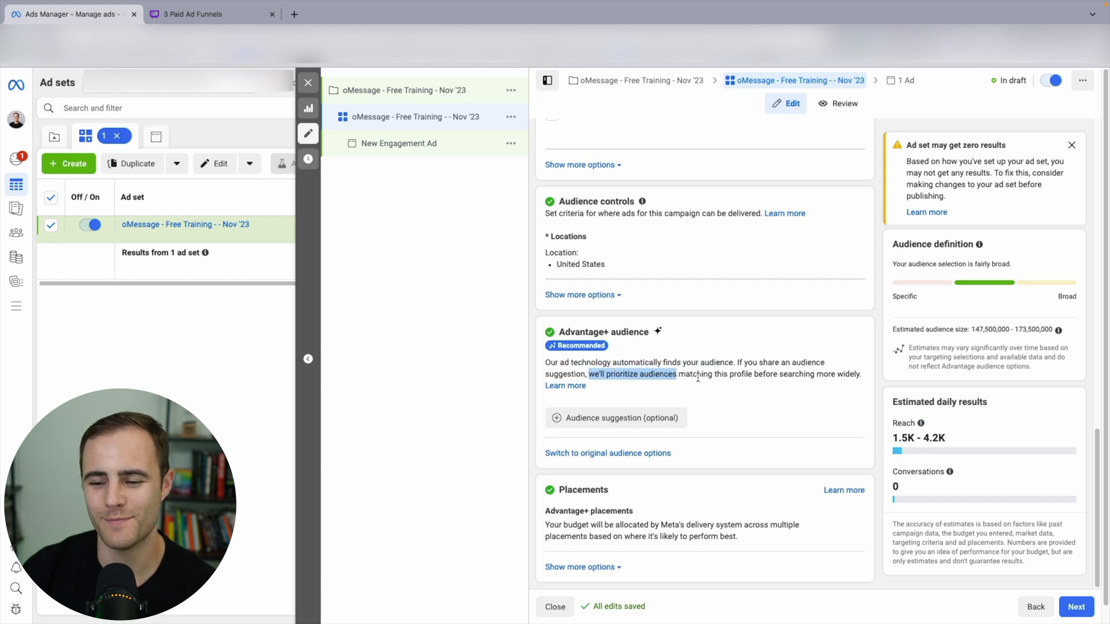
left_click_drag(753, 375, 864, 376)
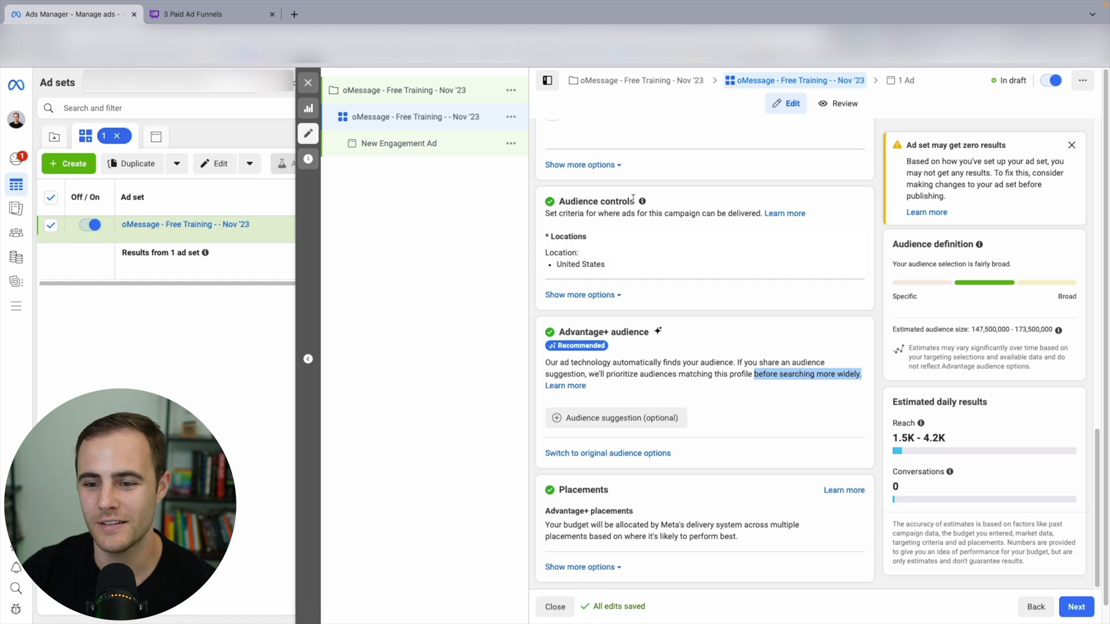
scroll(603, 230, "up", 1)
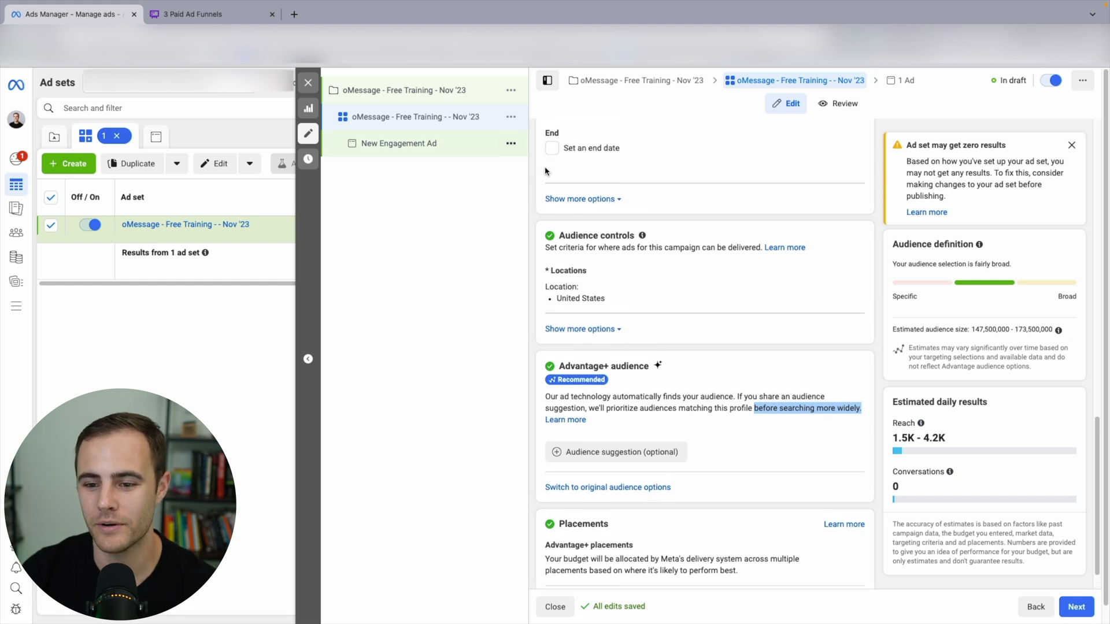
left_click(586, 329)
scroll(577, 287, "down", 2)
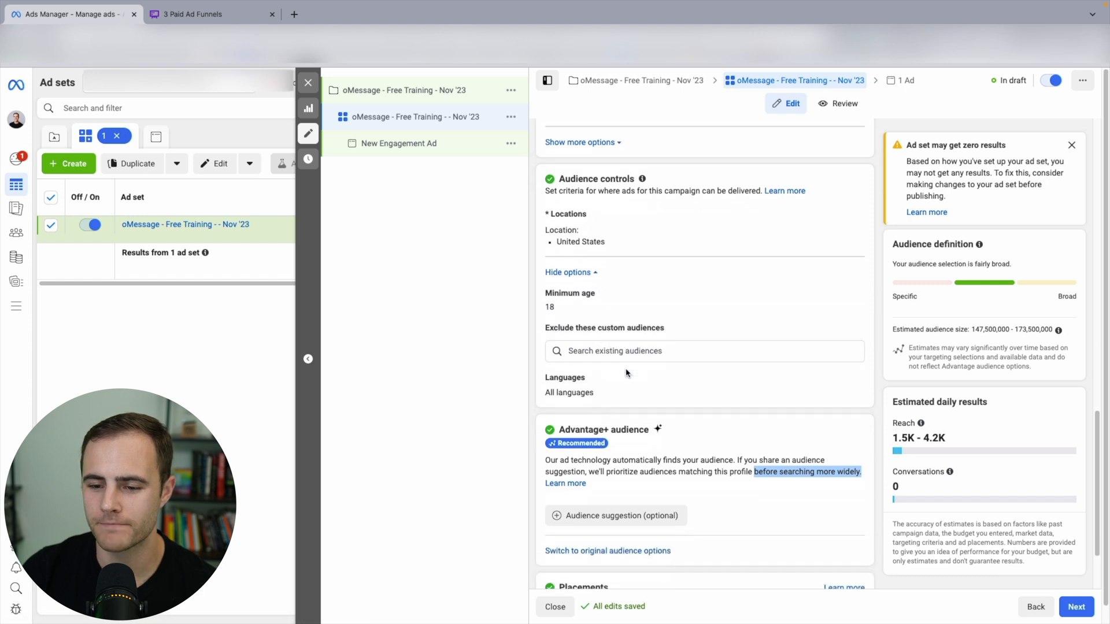
scroll(589, 509, "down", 1)
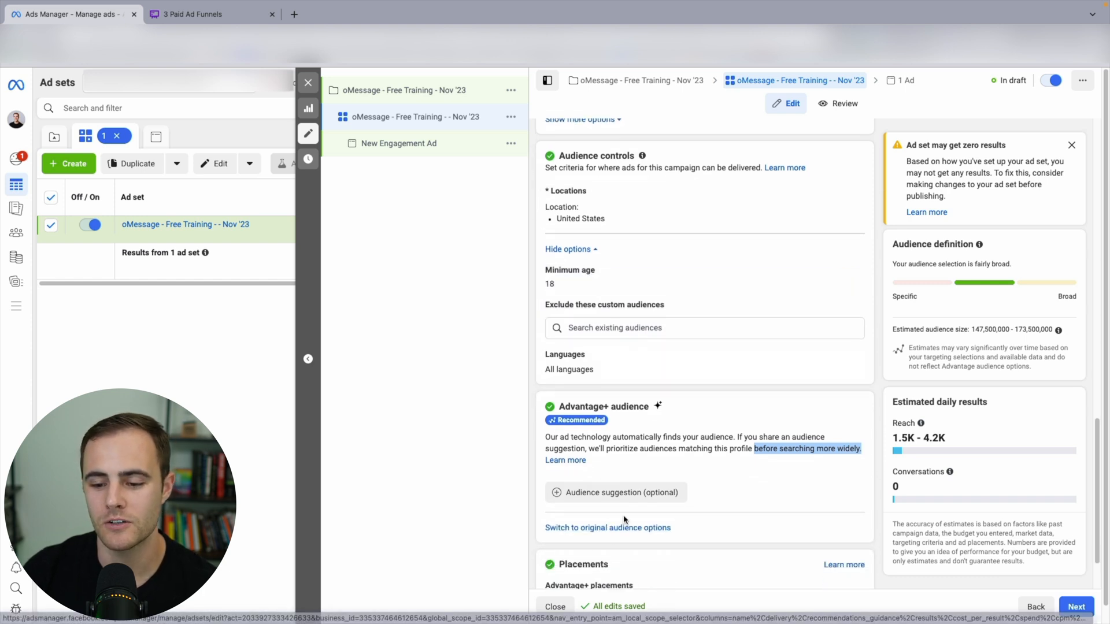
- Switch the ad set from Advantage+ audience to the original audience and review the available targeting options
left_click(610, 527)
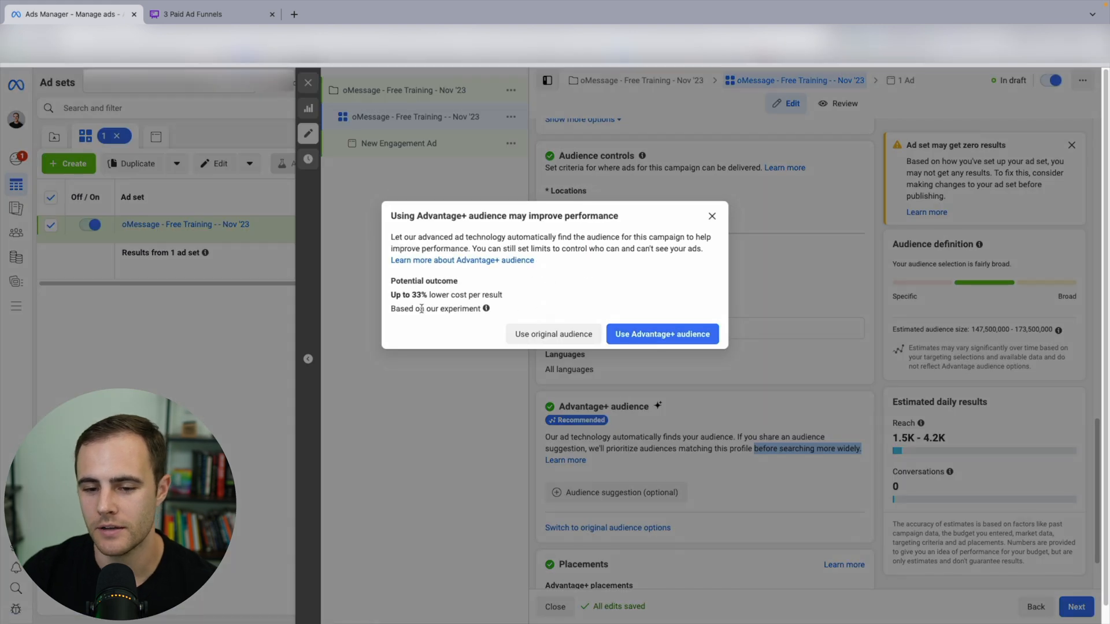
left_click_drag(412, 295, 562, 286)
left_click(563, 286)
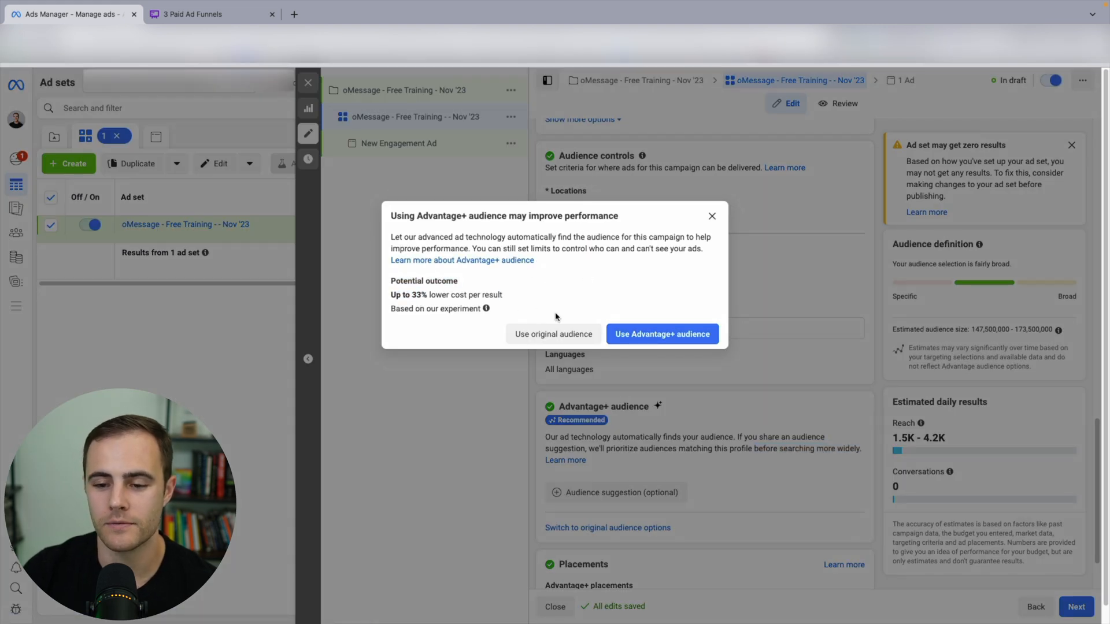
left_click(555, 333)
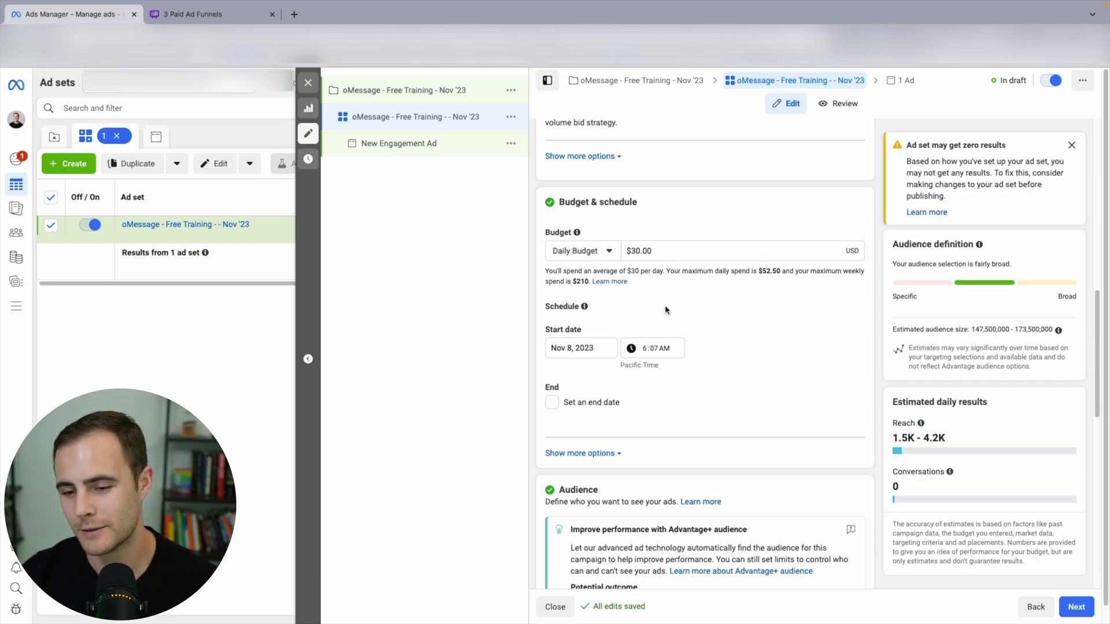
scroll(615, 249, "down", 3)
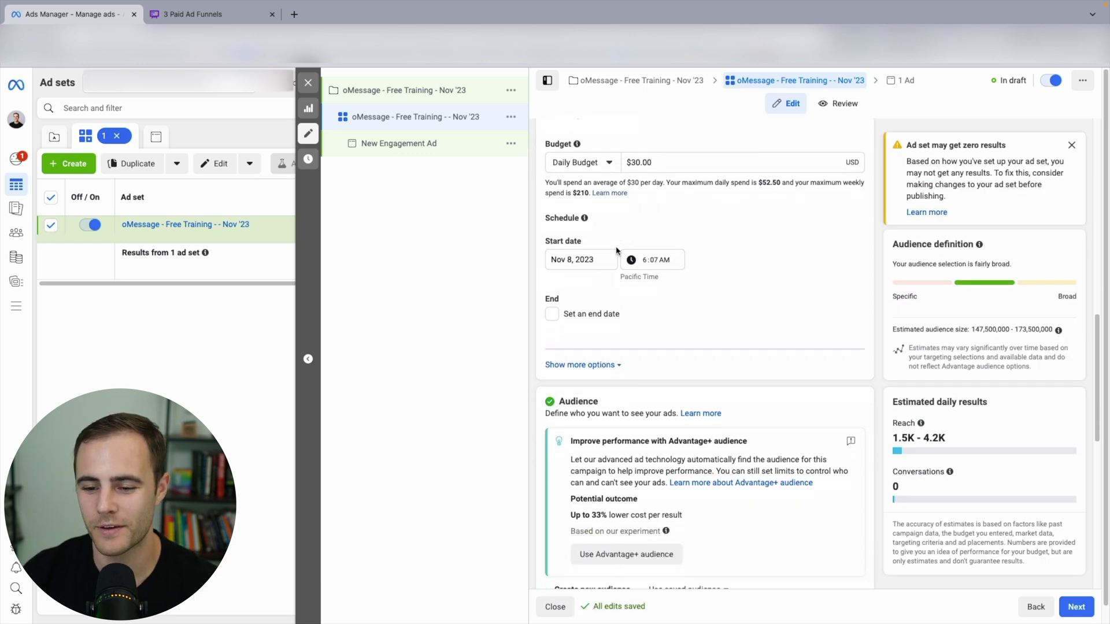
scroll(610, 278, "up", 3)
scroll(612, 289, "down", 10)
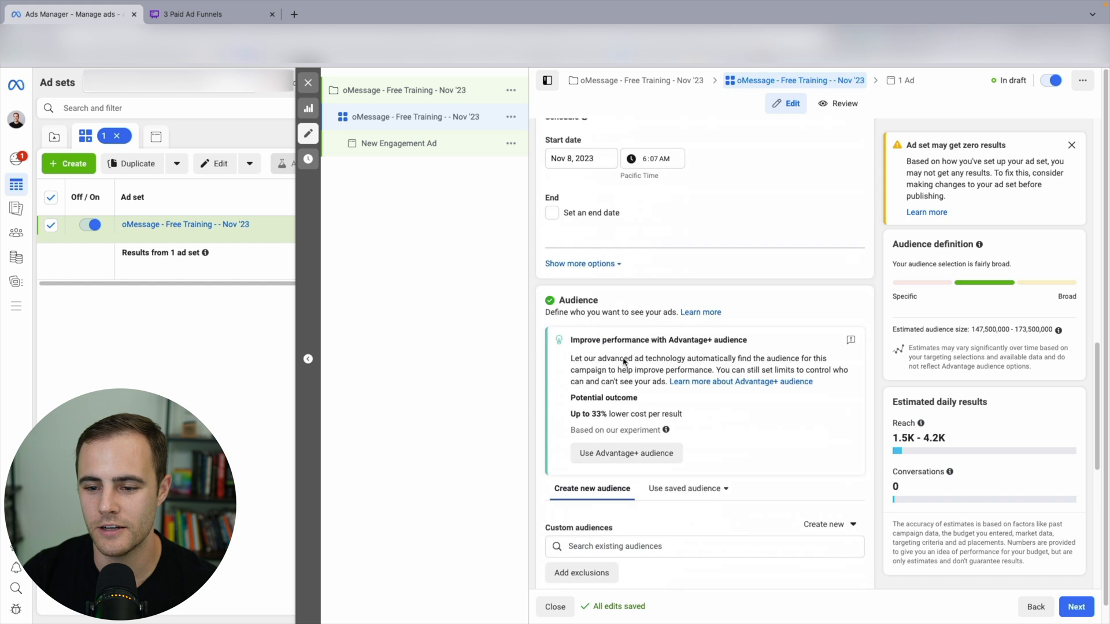
scroll(625, 352, "down", 1)
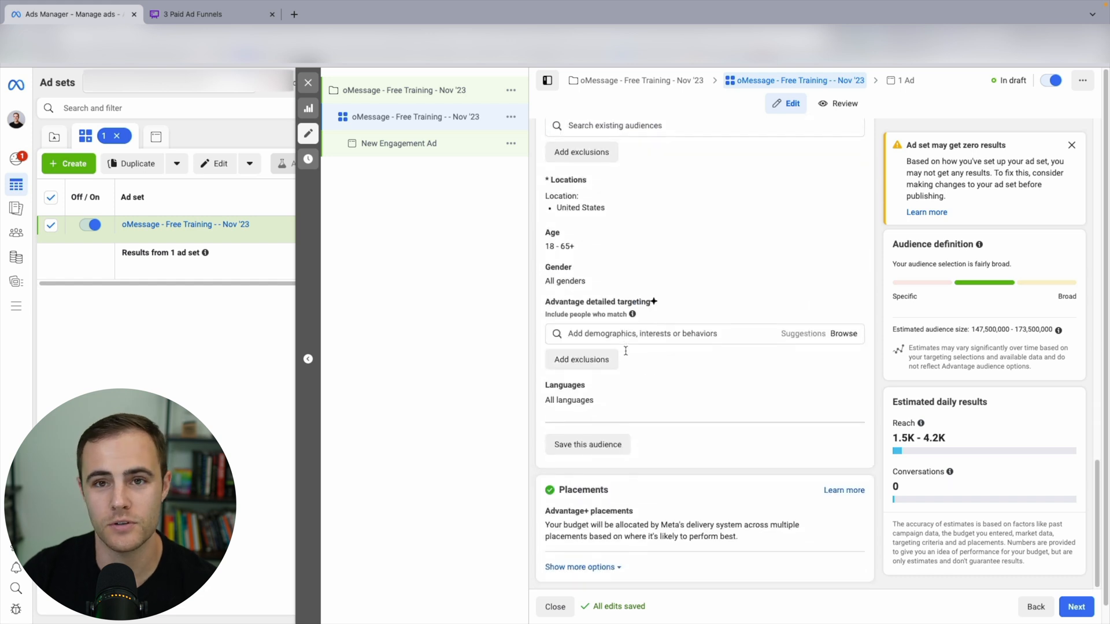
scroll(607, 355, "up", 7)
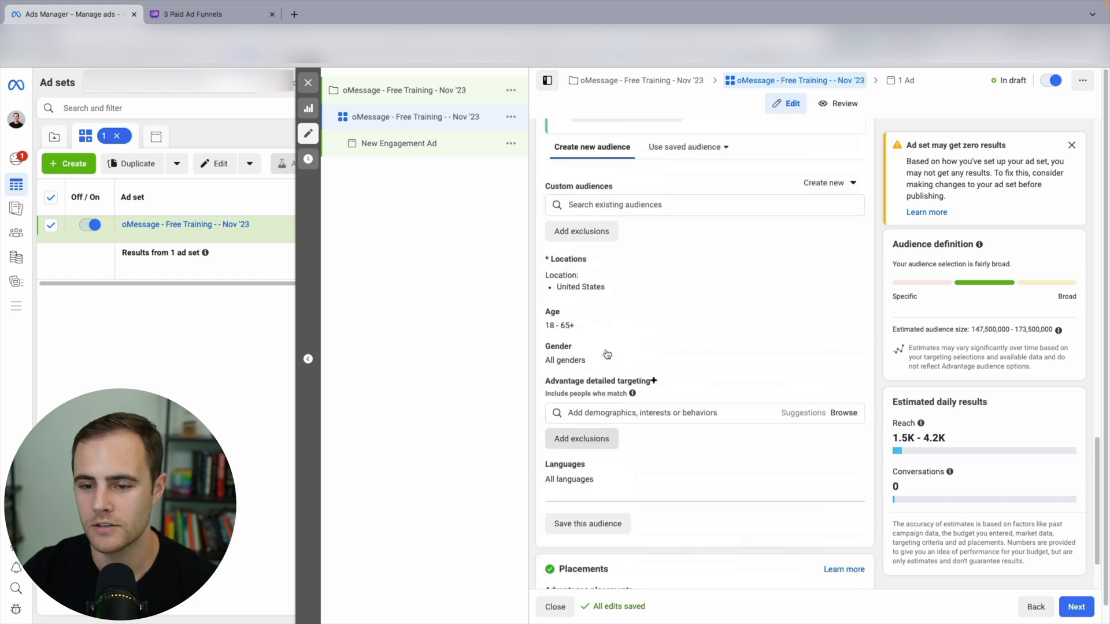
scroll(751, 237, "down", 3)
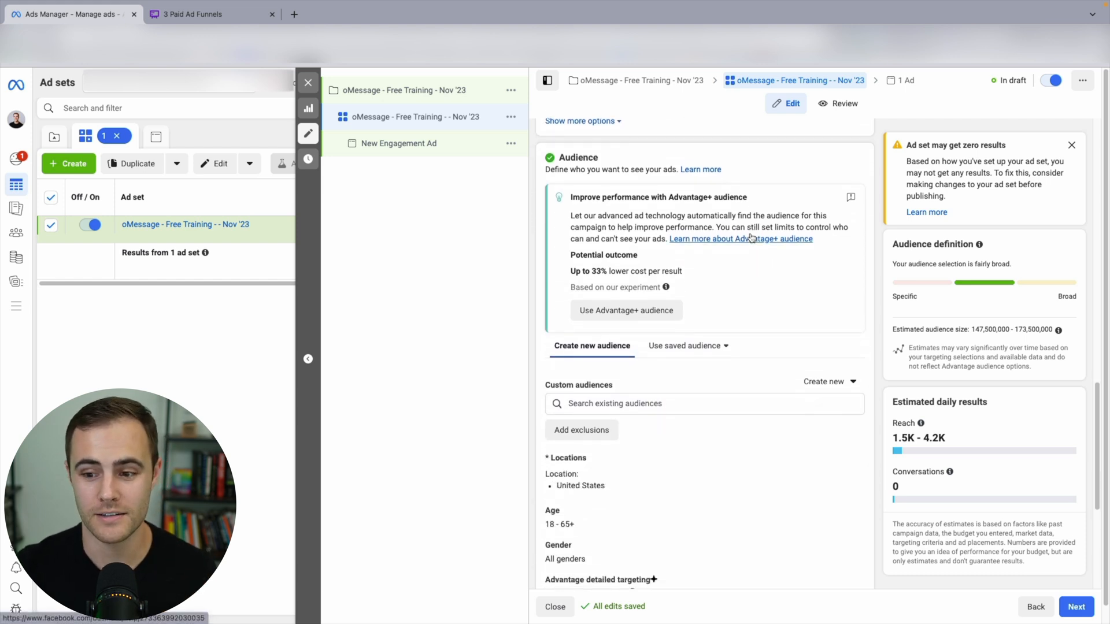
- Start a lookalike audience with a customer list as its custom audience source, view the list preparation guidance, and cancel the setup
left_click(817, 381)
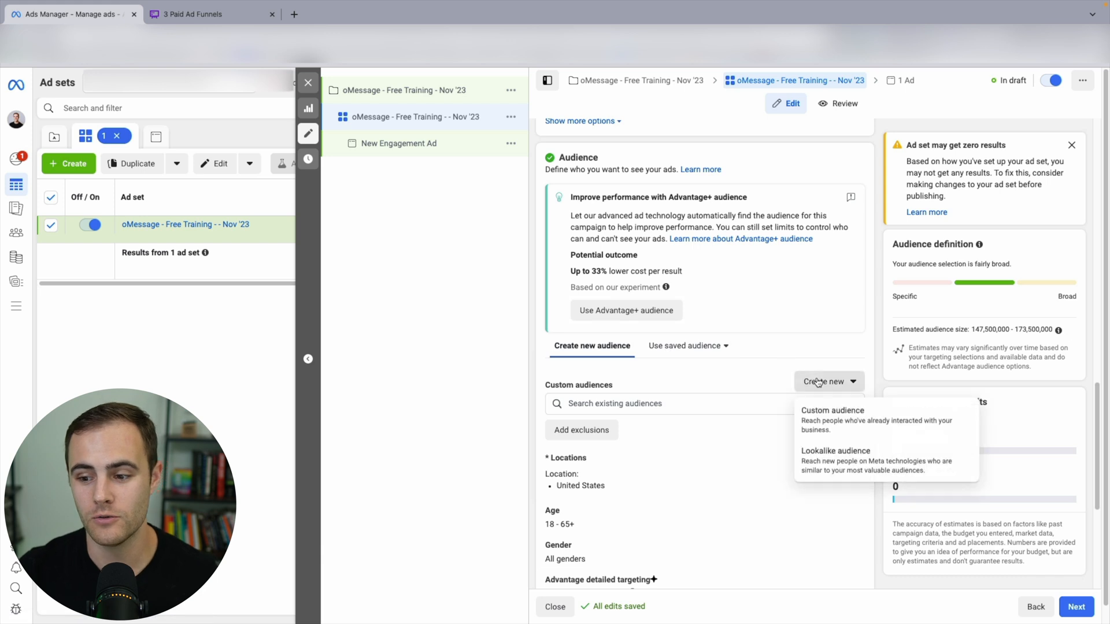
left_click(835, 473)
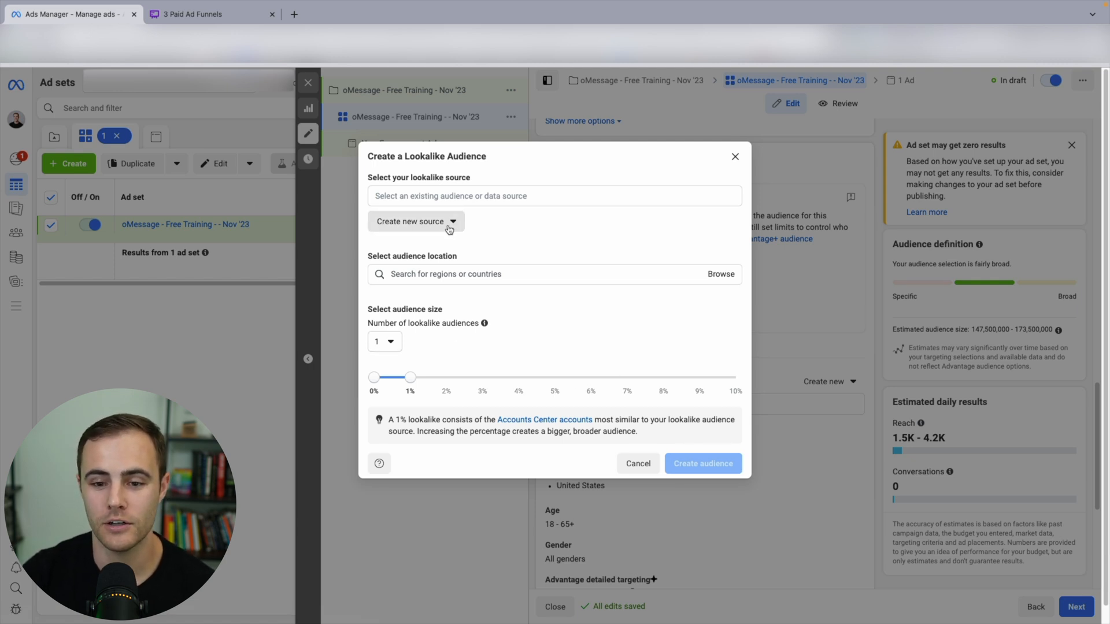
left_click(408, 223)
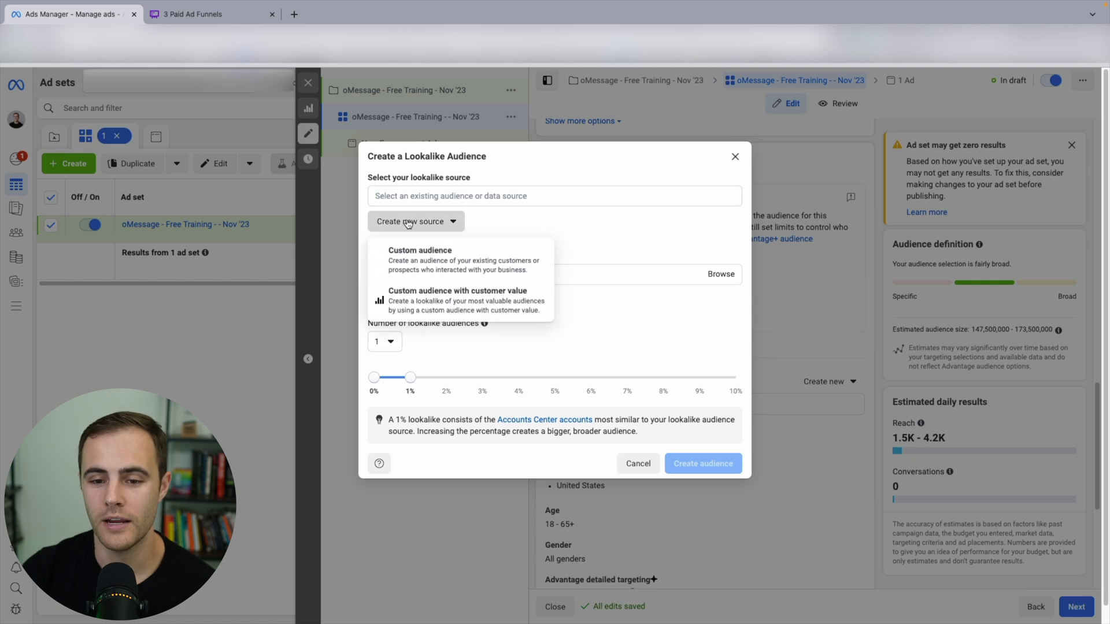
left_click(420, 261)
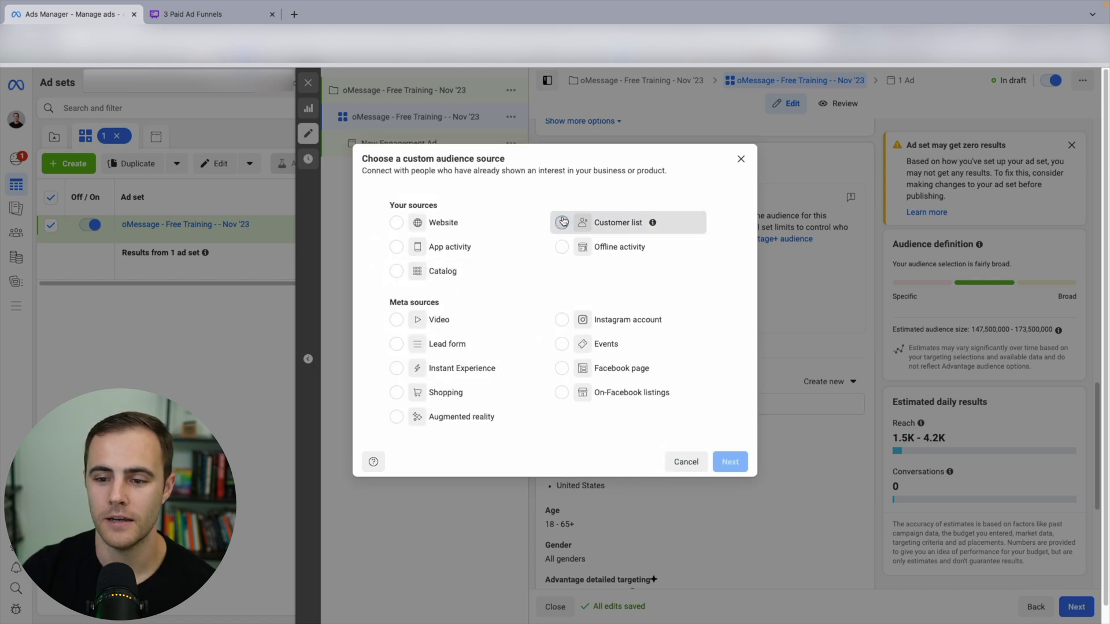
left_click(562, 222)
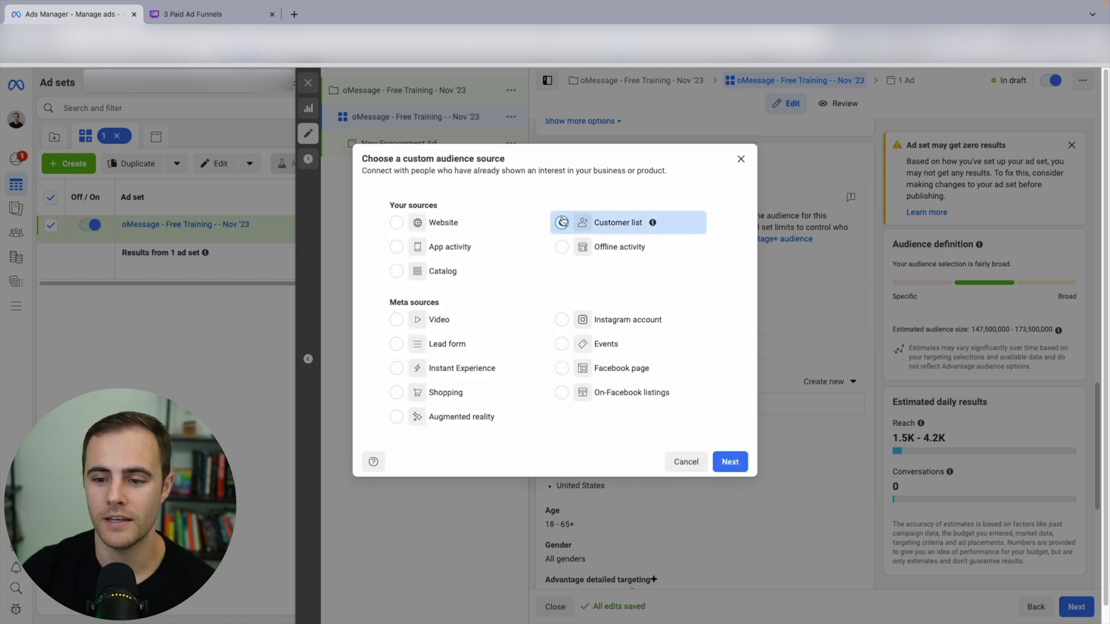
left_click(727, 458)
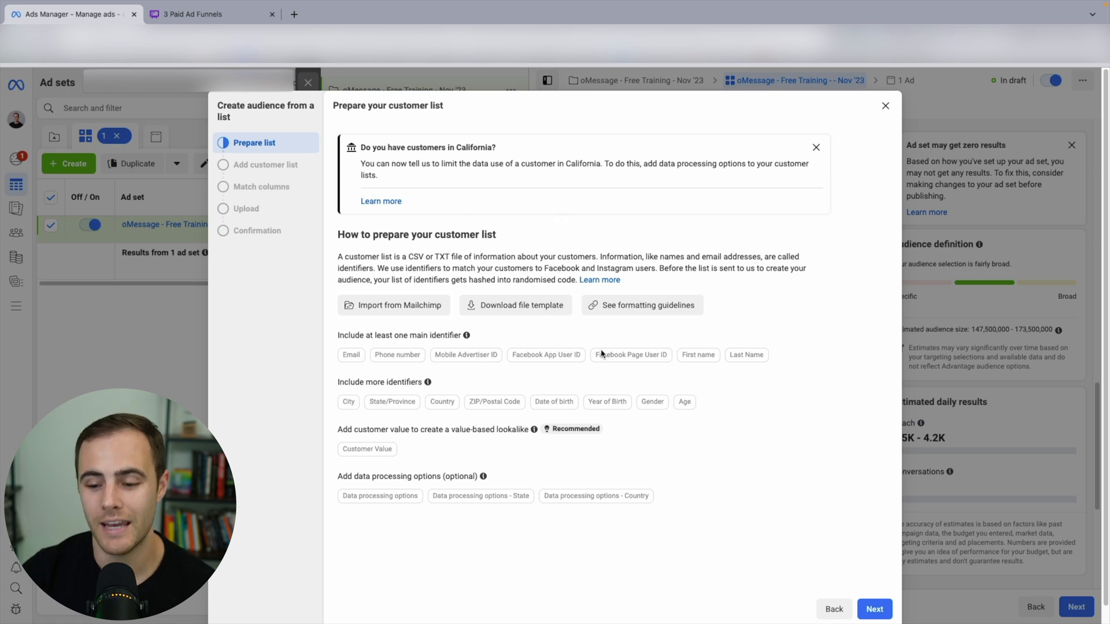
left_click(832, 609)
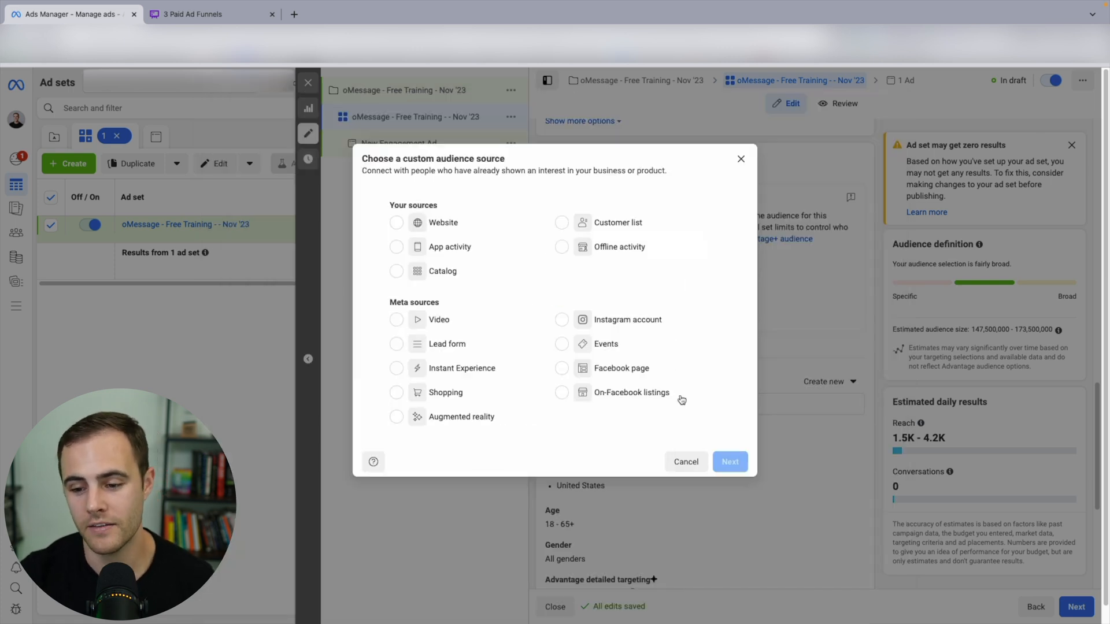
left_click(684, 463)
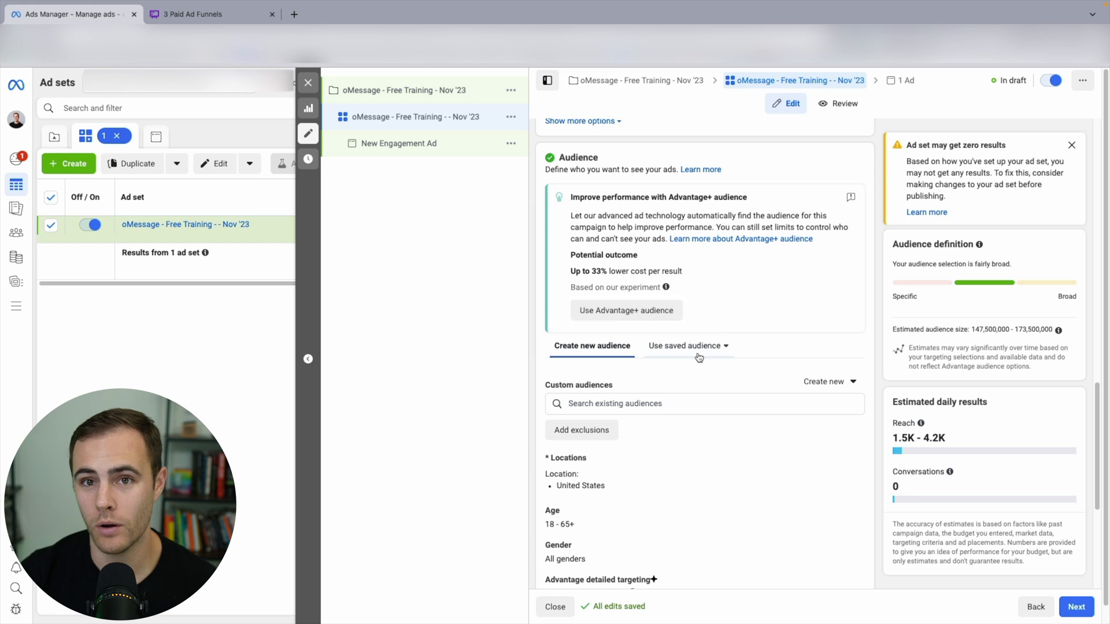
- Search the existing custom audiences for "1%" and add Lookalike (US, 1%) - Client List (August 2023)
left_click(641, 403)
type("1%")
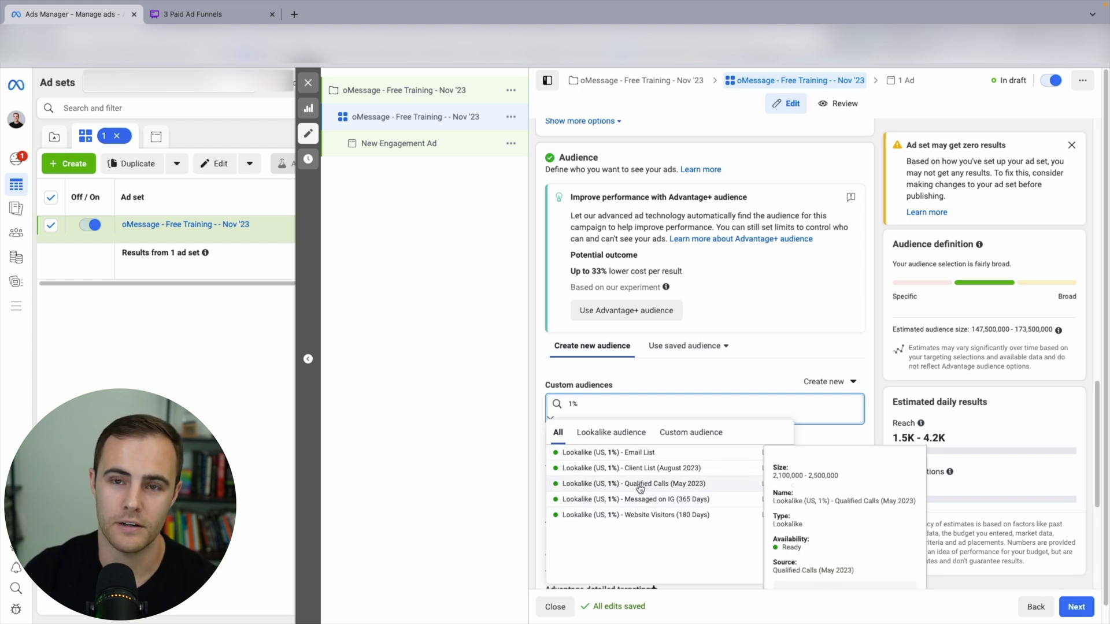
left_click(606, 468)
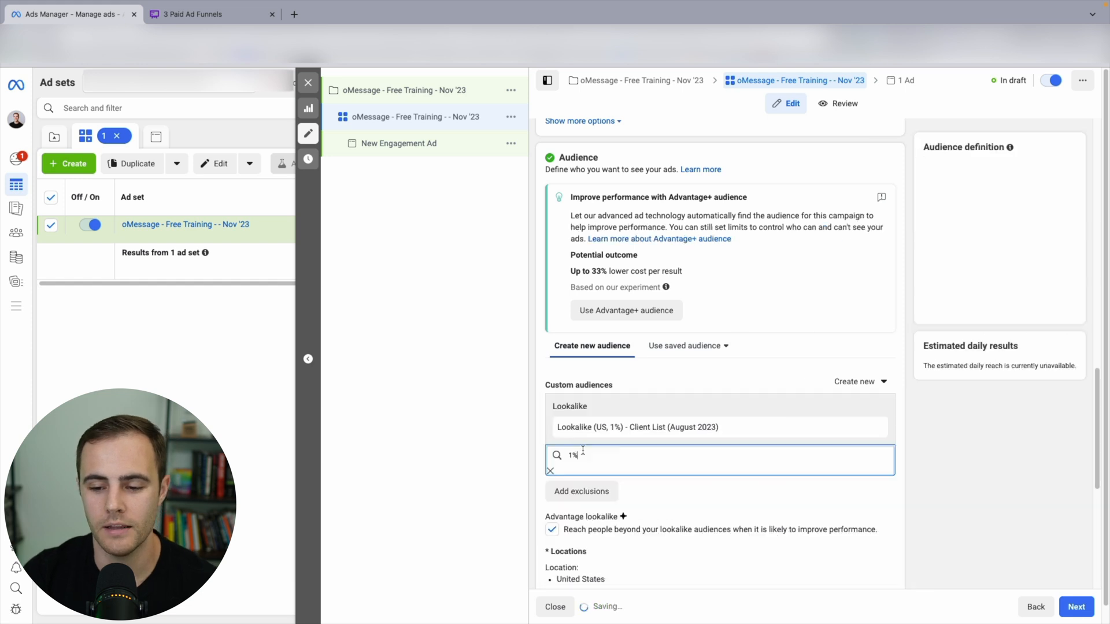
- Check the estimated audience size and disable the Advantage lookalike option that reaches people beyond the lookalike audience
scroll(698, 409, "up", 1)
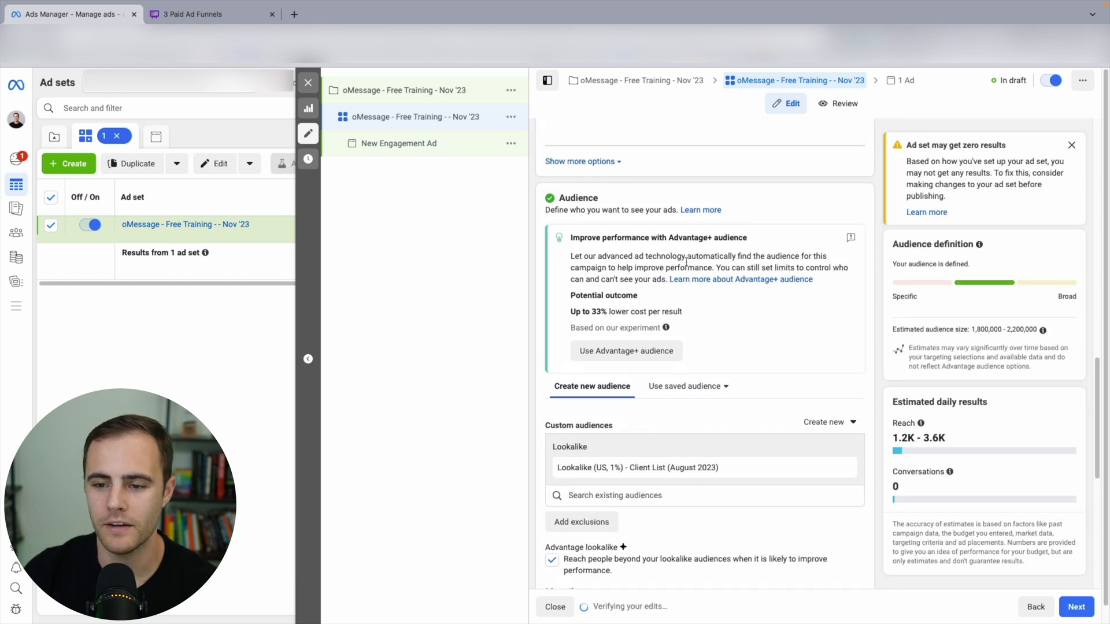
scroll(620, 325, "down", 2)
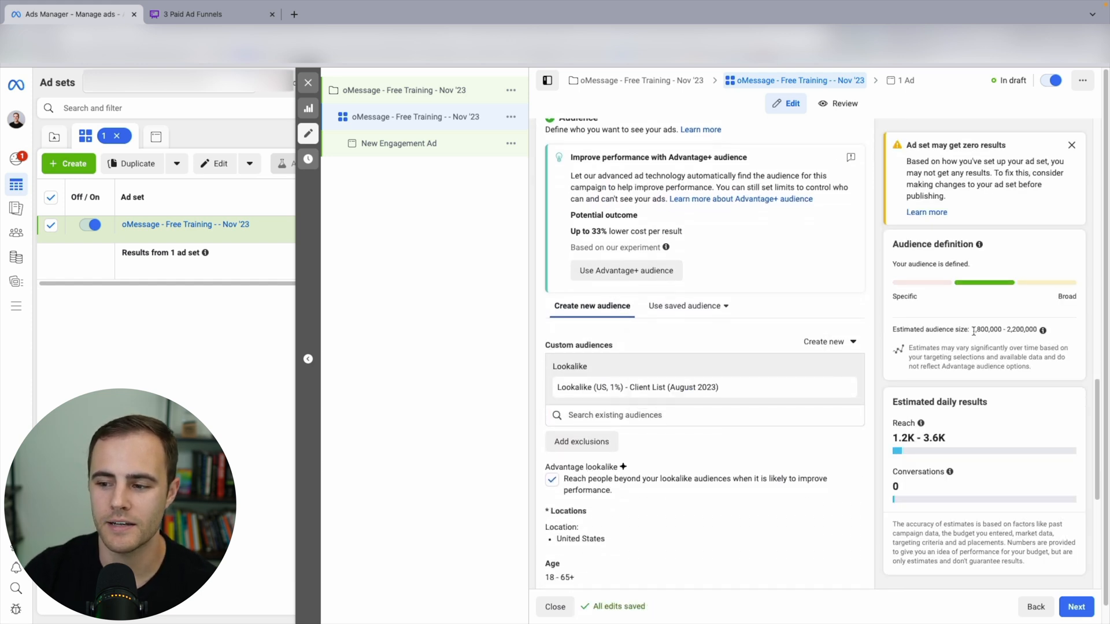
left_click_drag(974, 329, 1039, 330)
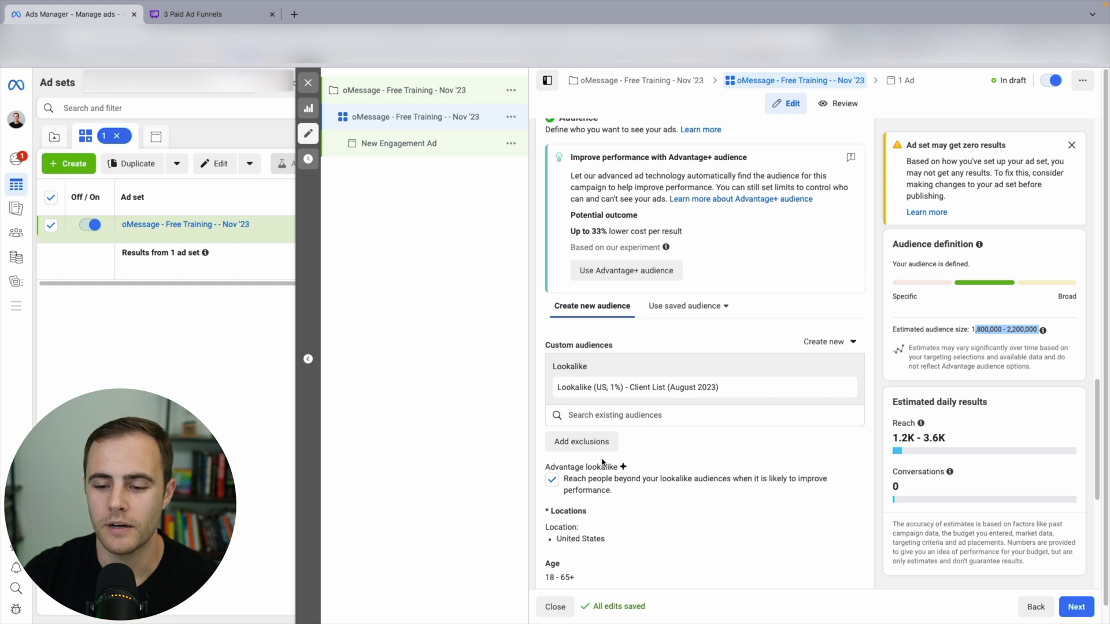
left_click(578, 466)
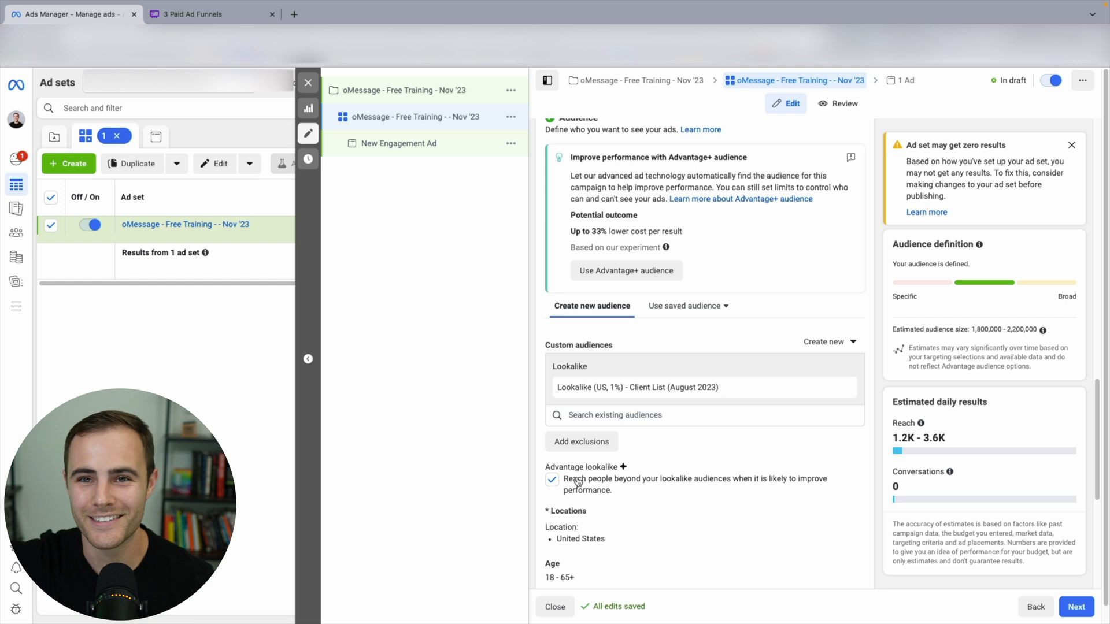
left_click(577, 481)
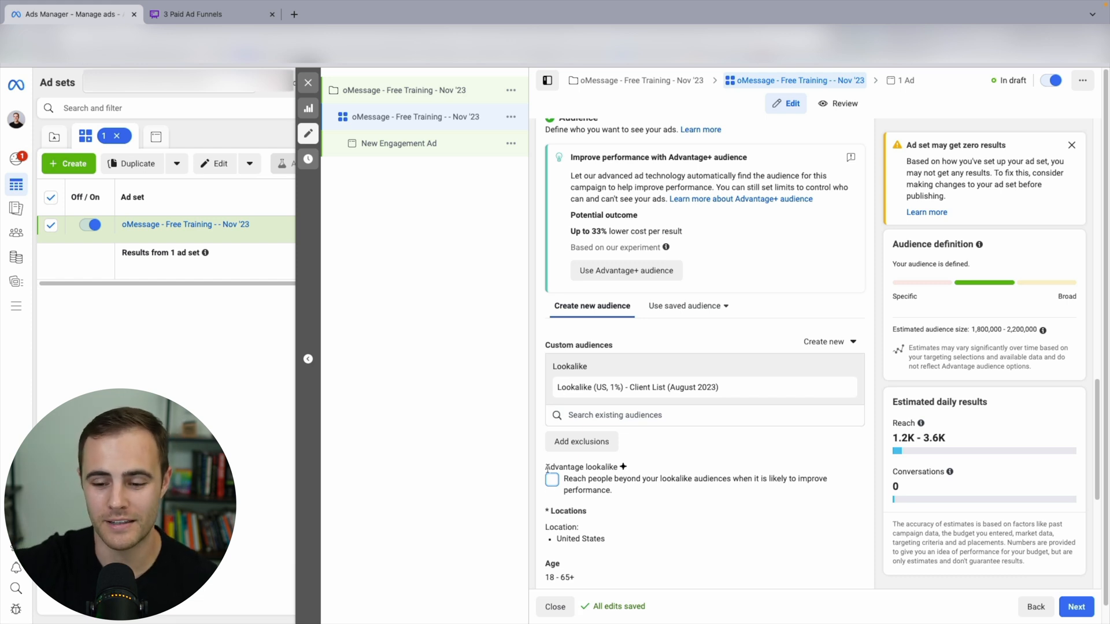
- Open the ad set's age range for editing and set the minimum age to 30
scroll(554, 468, "down", 2)
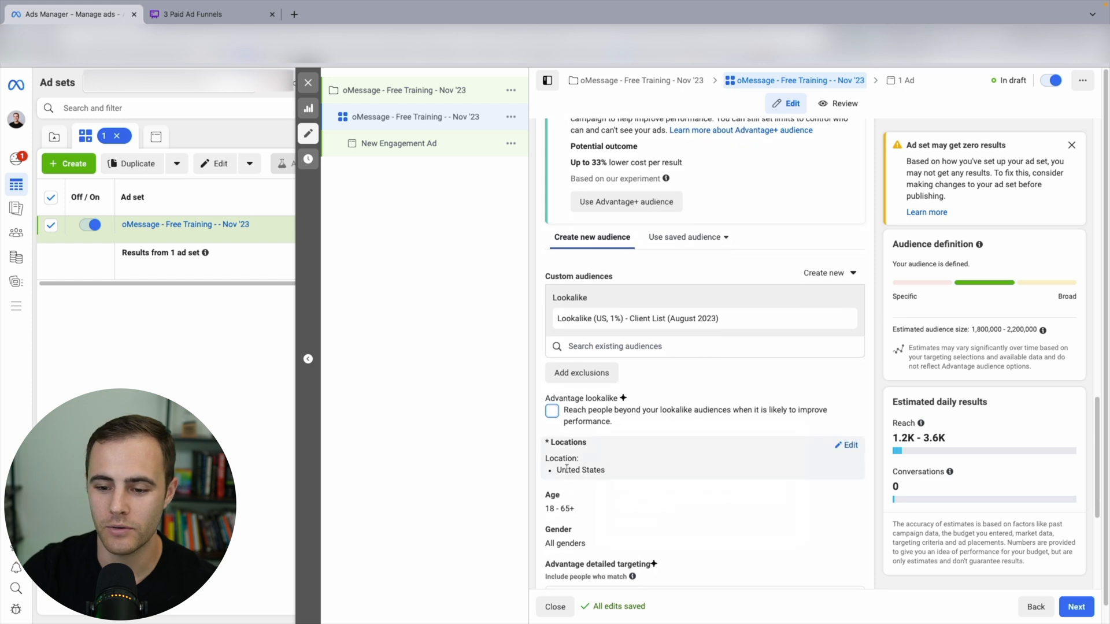
scroll(566, 471, "down", 5)
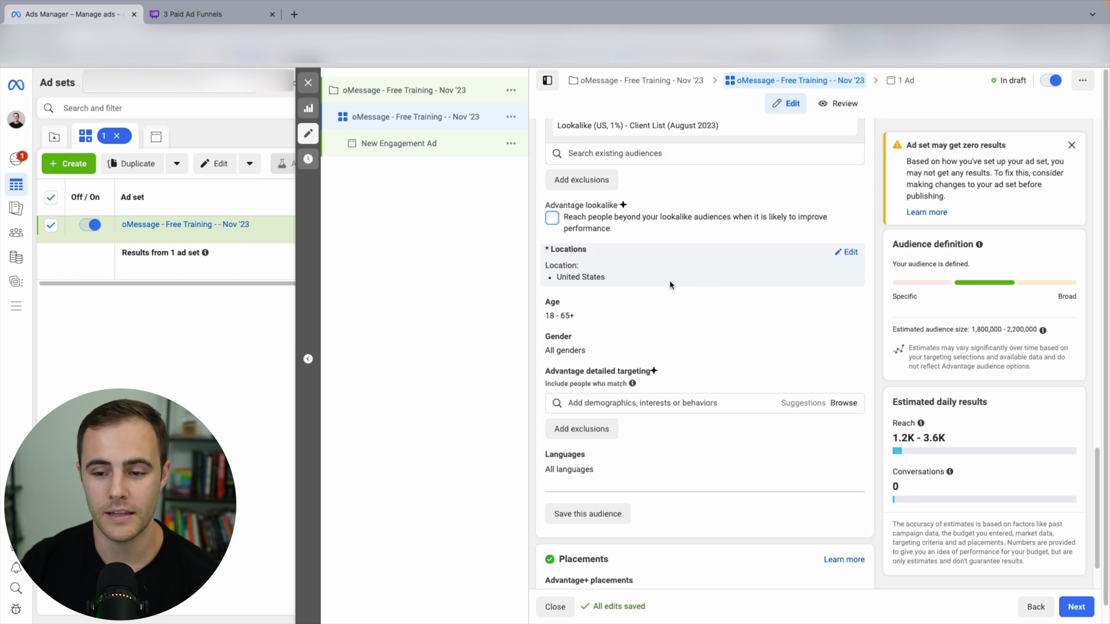
left_click(694, 310)
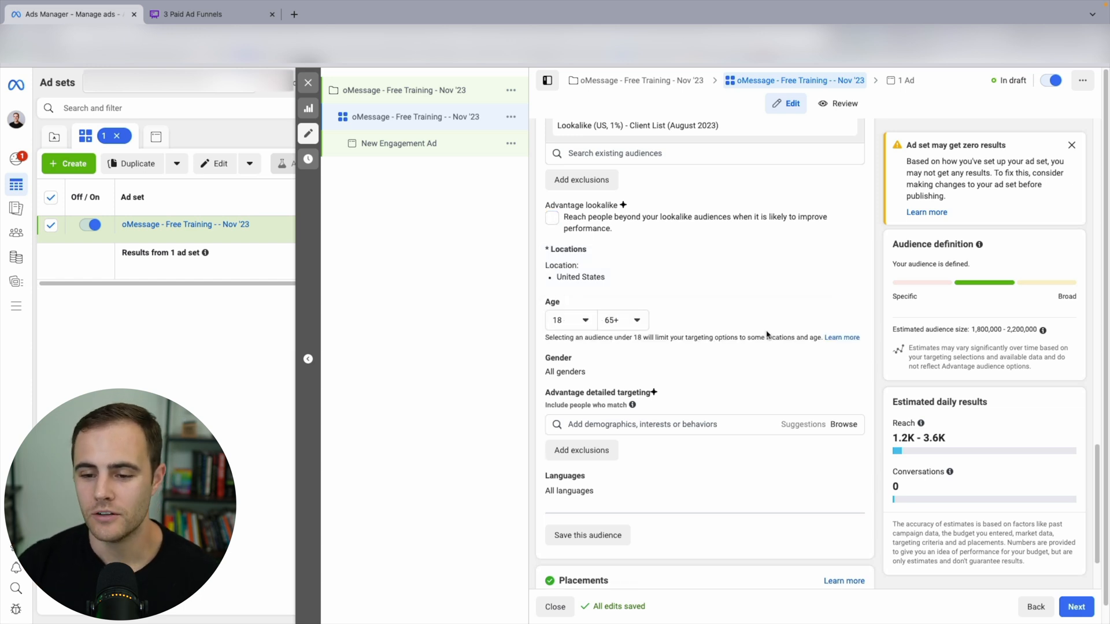
left_click(590, 322)
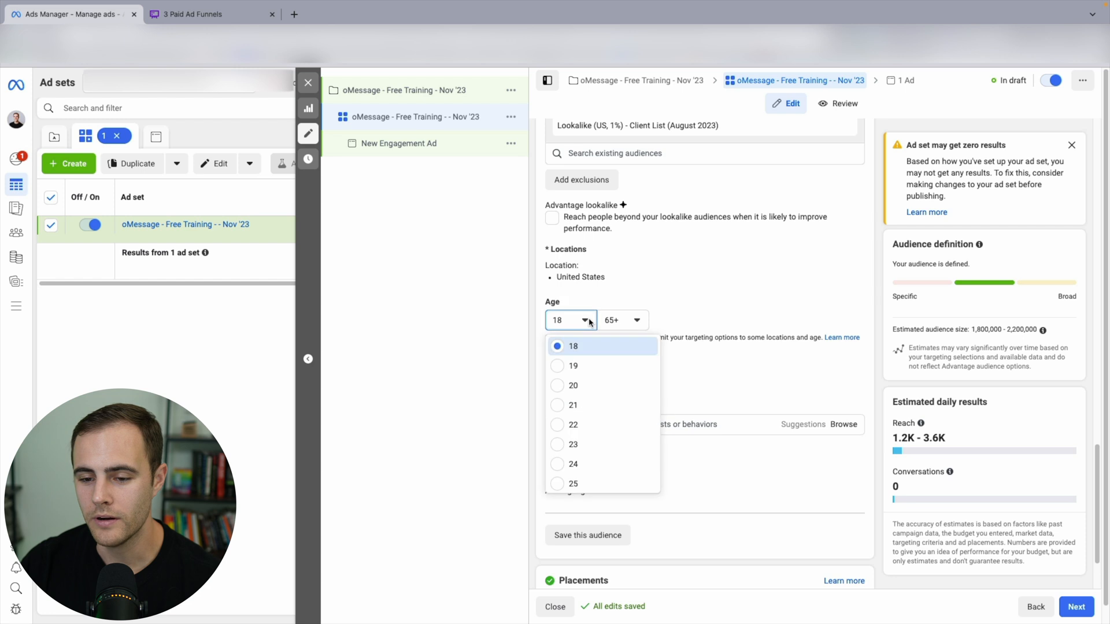
scroll(601, 375, "down", 3)
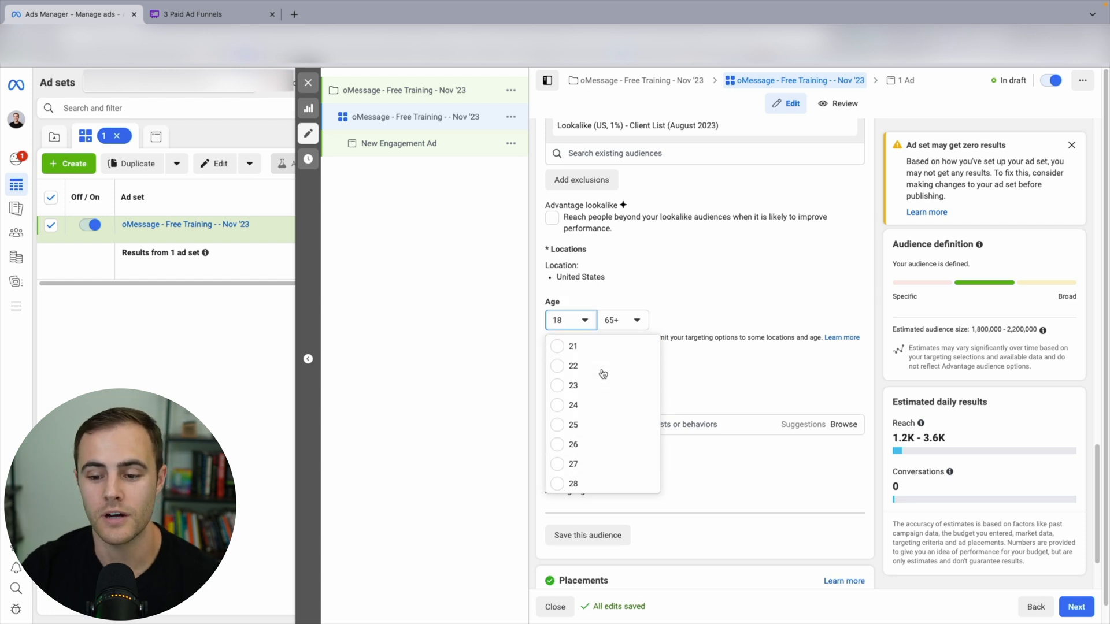
scroll(603, 373, "down", 2)
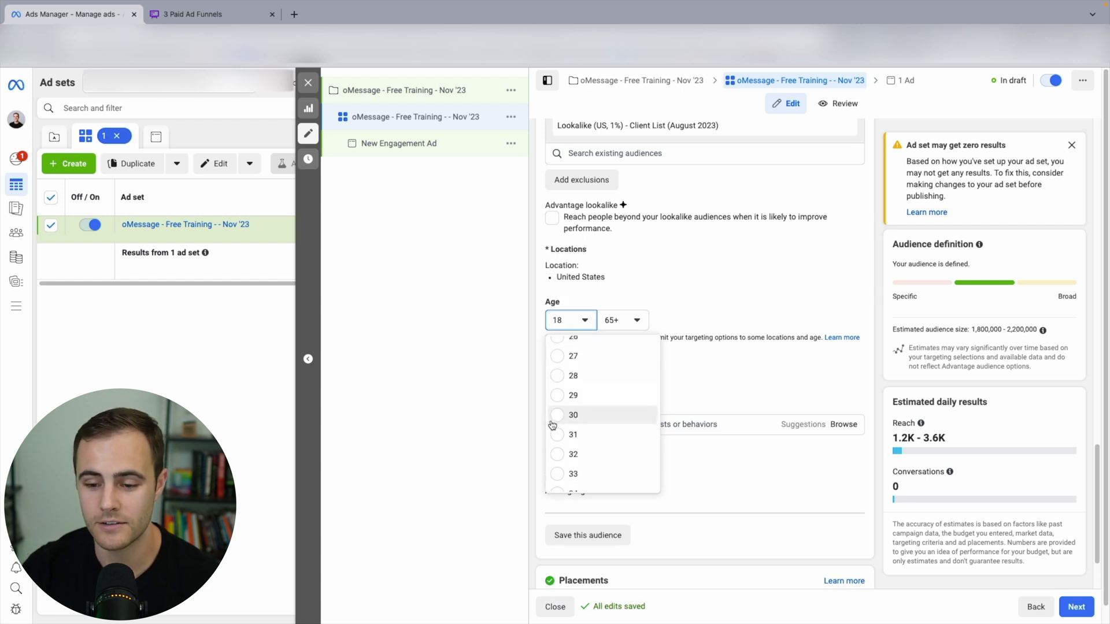
left_click(564, 415)
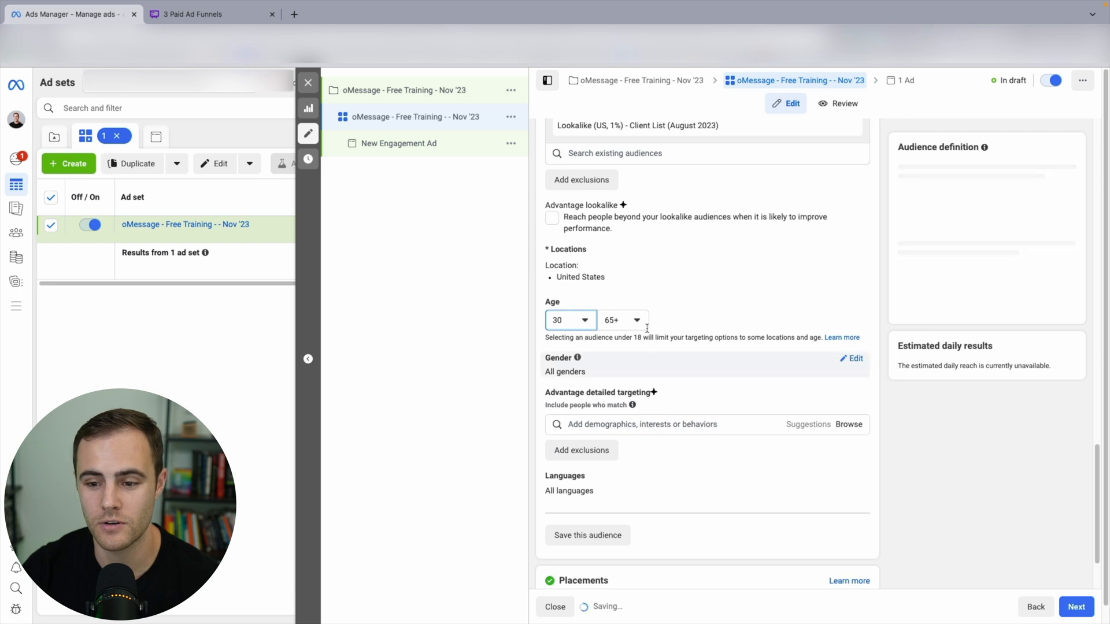
- Look through the maximum age options and change the minimum age to 35
left_click(630, 320)
scroll(630, 405, "up", 3)
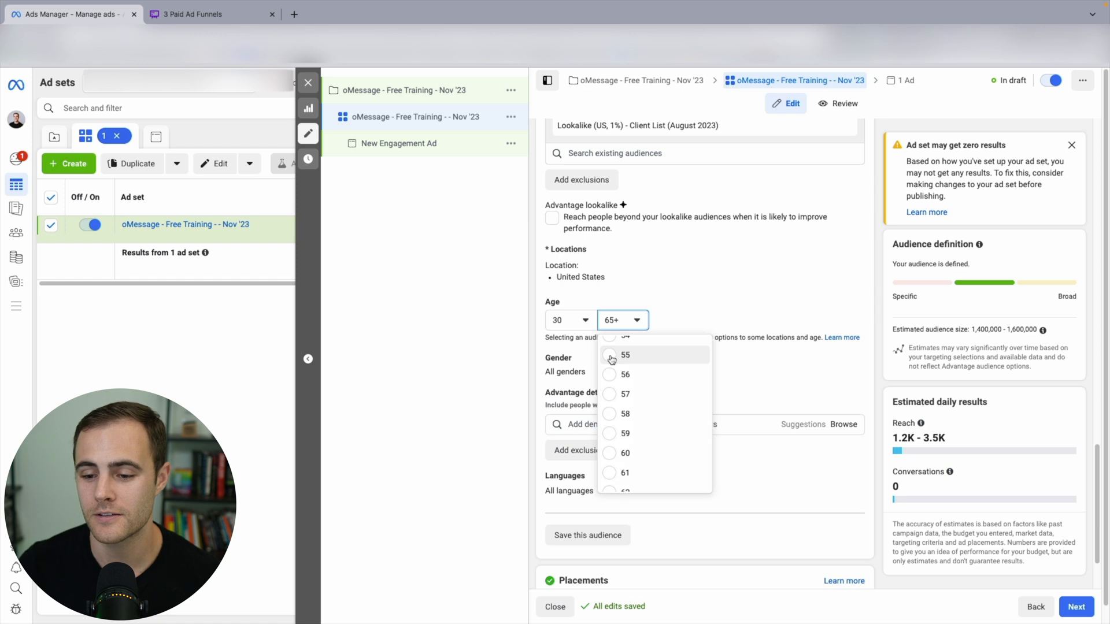
scroll(612, 367, "up", 2)
scroll(612, 399, "up", 3)
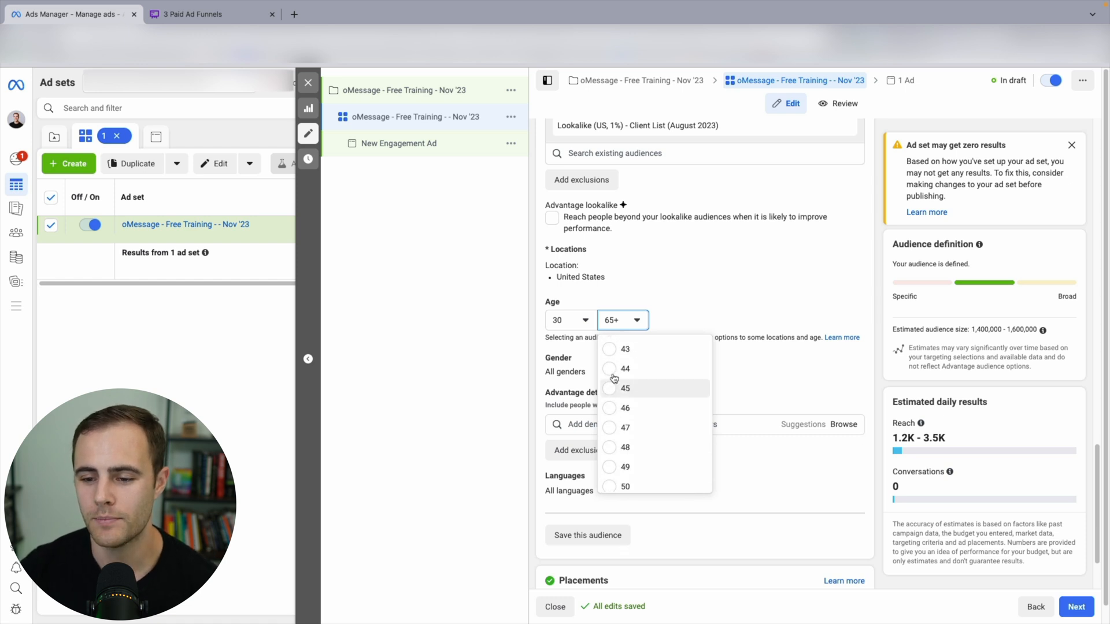
left_click(575, 322)
left_click(581, 322)
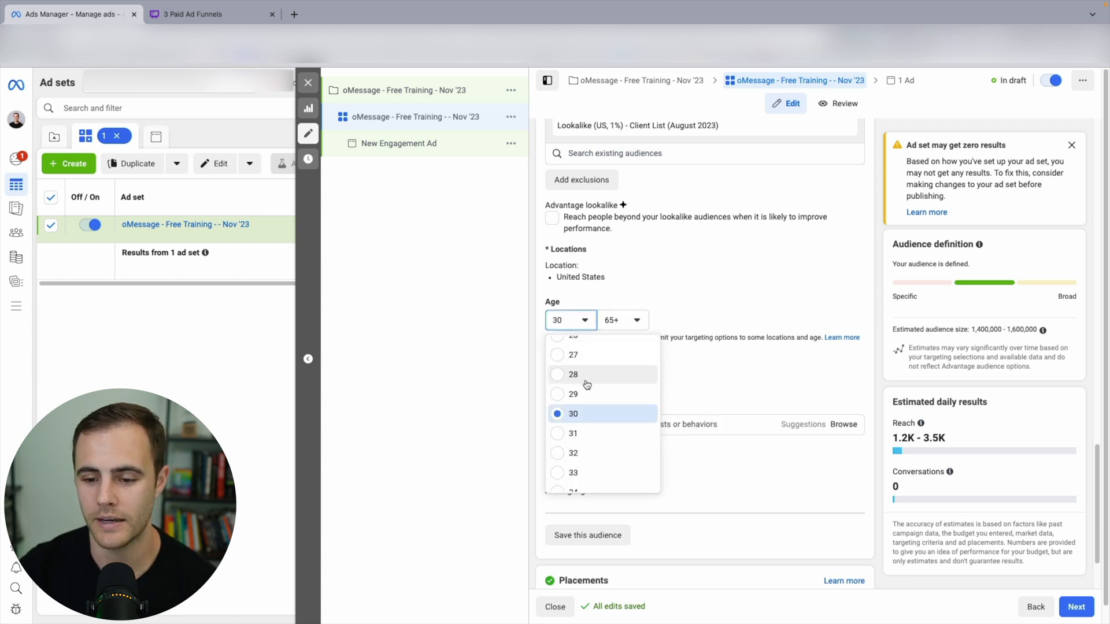
left_click(572, 483)
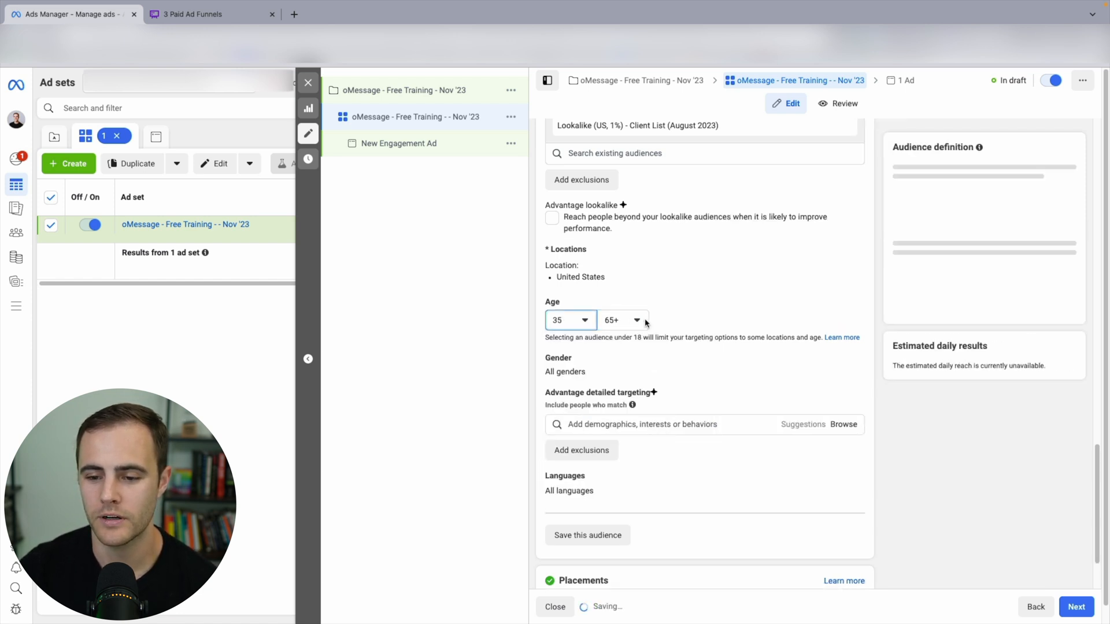
- Set the maximum age of the ad set's audience to 40
left_click(630, 321)
scroll(629, 388, "up", 3)
scroll(629, 388, "up", 4)
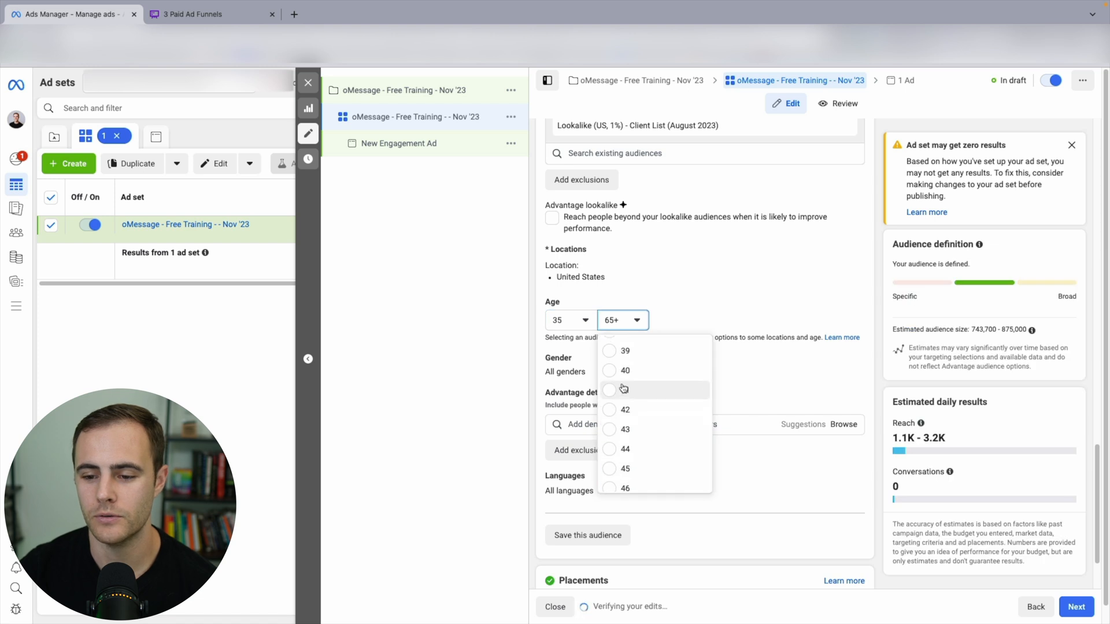
left_click(612, 371)
- Set the audience's maximum age to 45 and check the estimated audience size
left_click(635, 321)
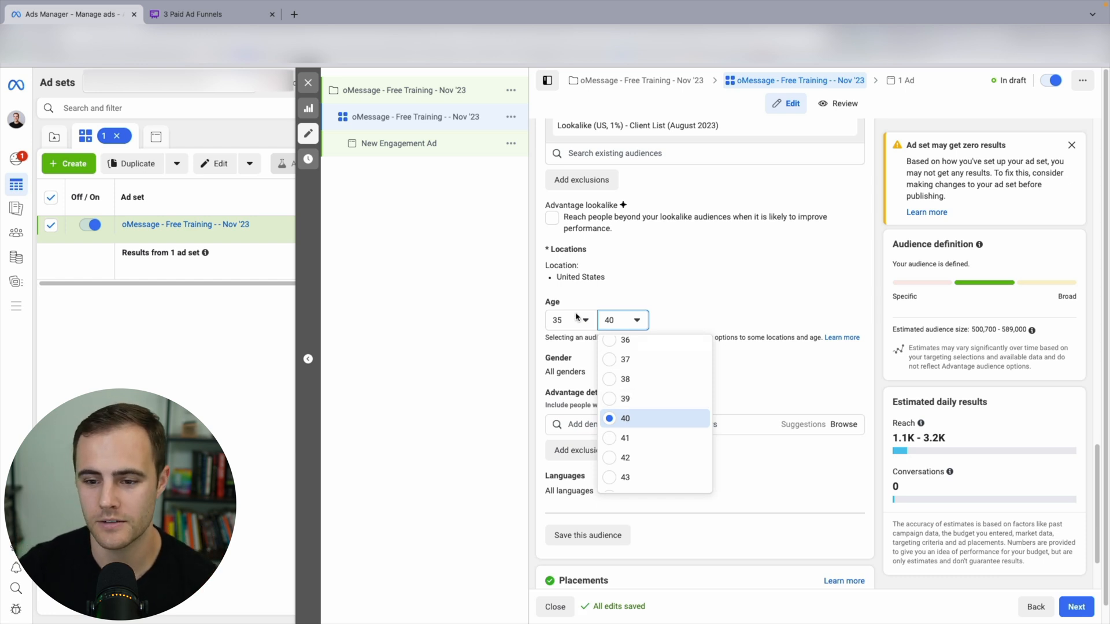
scroll(619, 459, "down", 2)
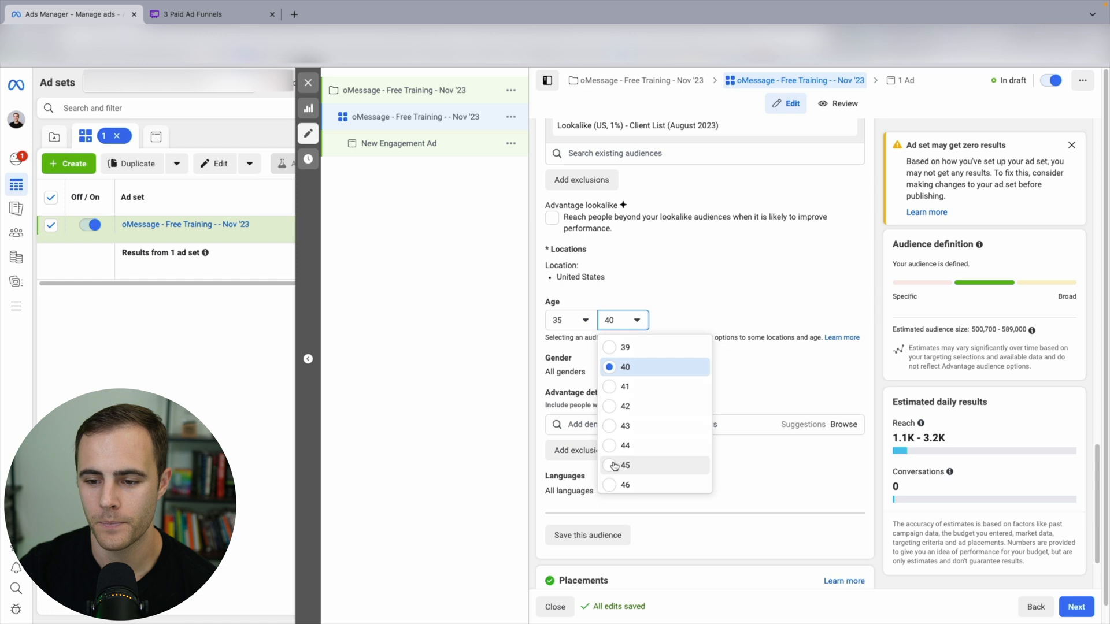
left_click(616, 465)
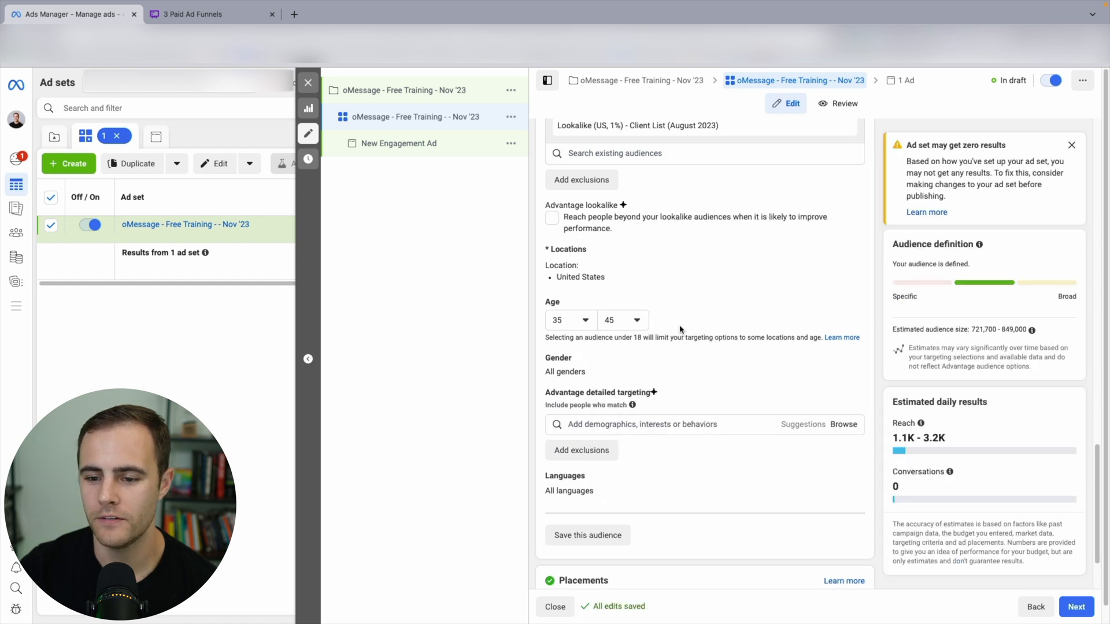
left_click_drag(975, 330, 1025, 328)
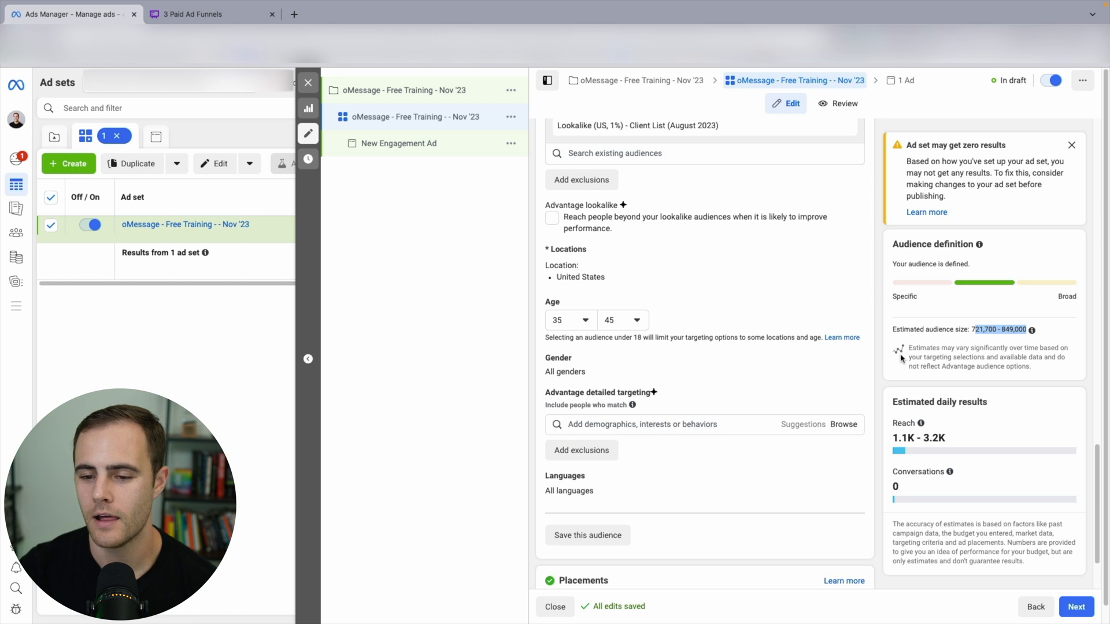
- Lower the audience's minimum age to 30 and check the estimated audience size
left_click(565, 320)
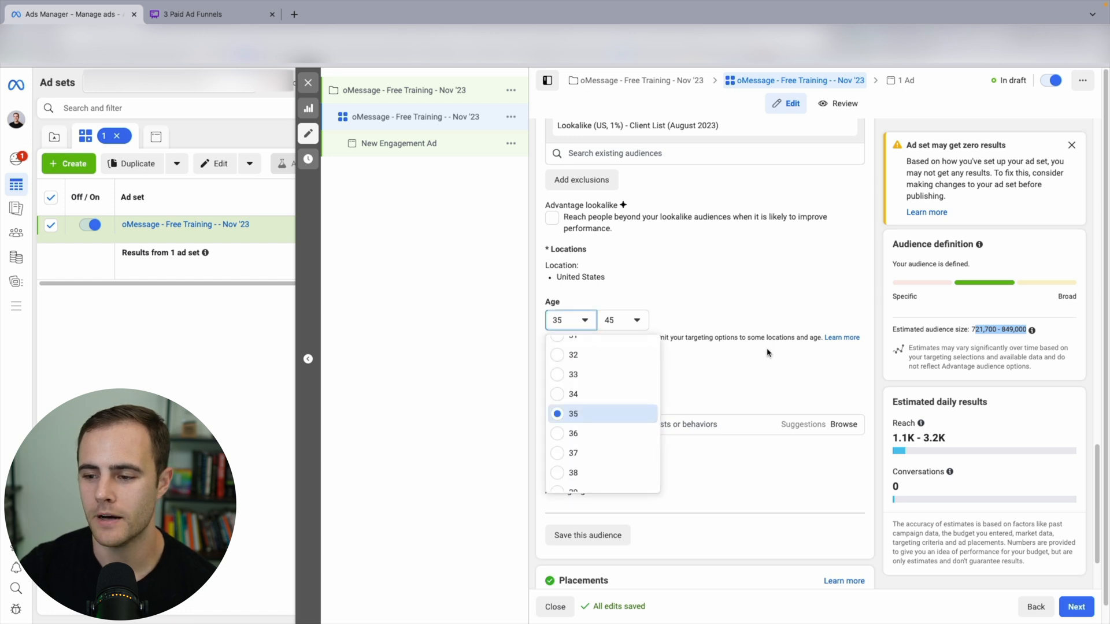
scroll(572, 376, "up", 1)
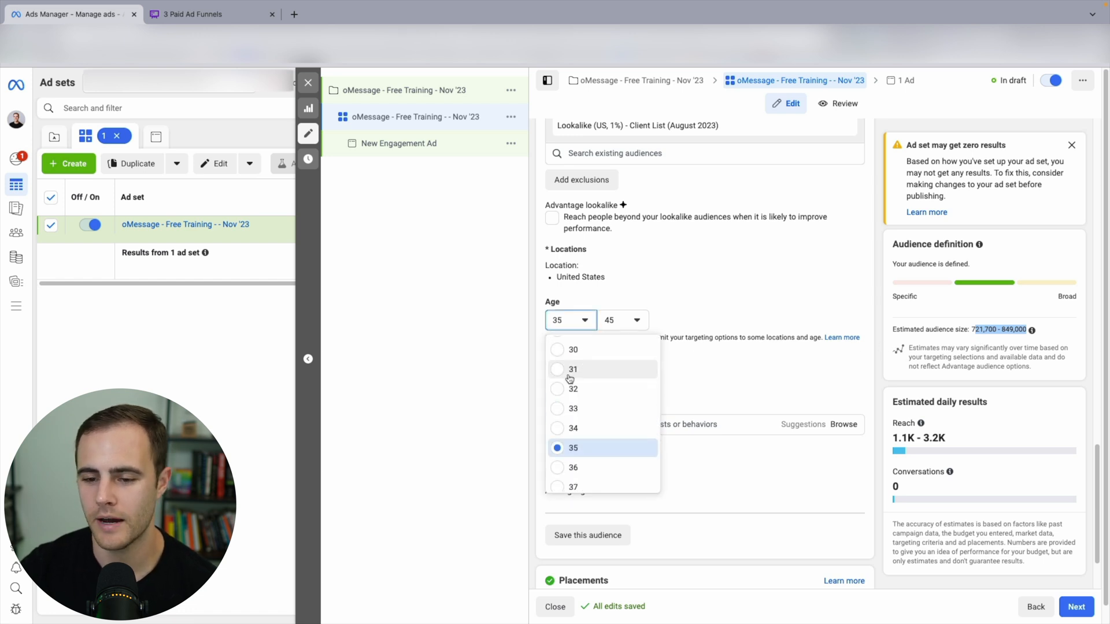
left_click(573, 350)
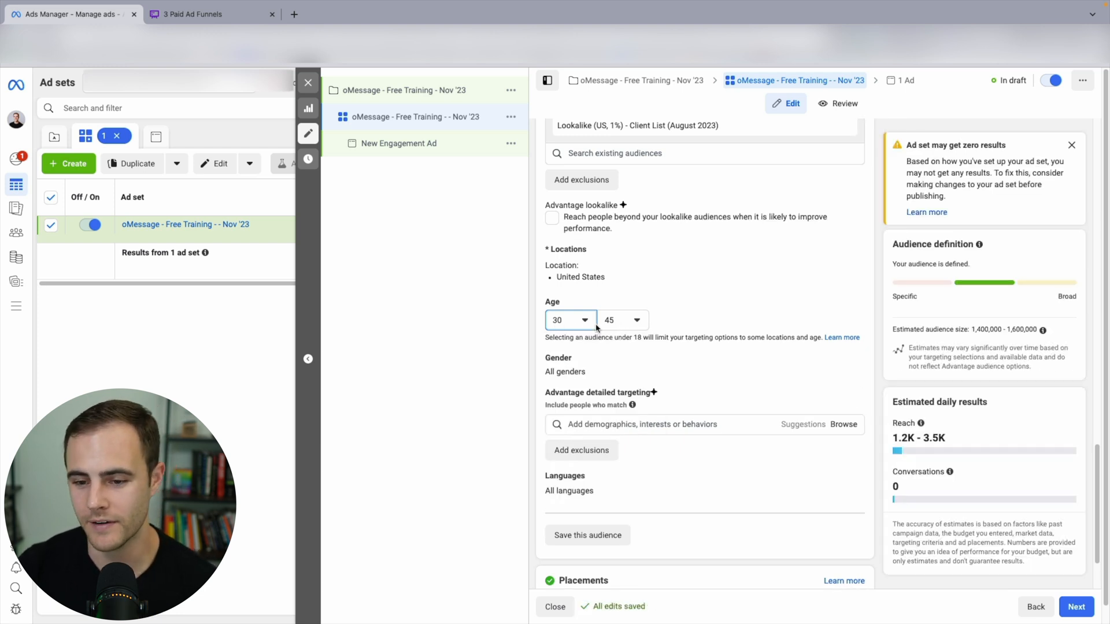
left_click_drag(971, 329, 1039, 329)
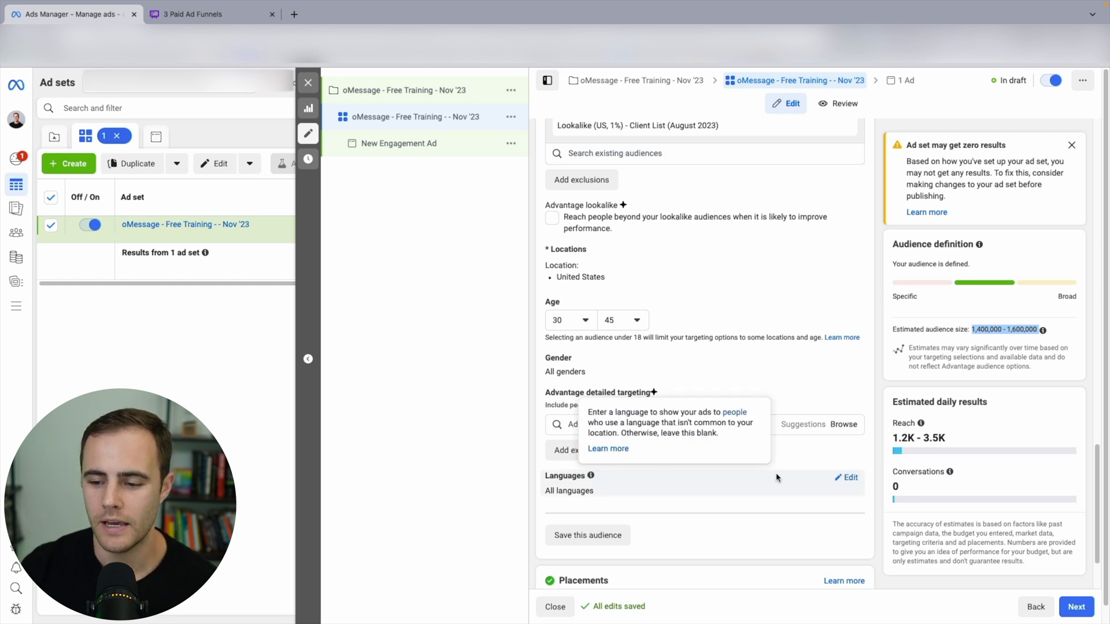
- Restrict the audience's languages to English (All)
left_click(589, 490)
type("engl")
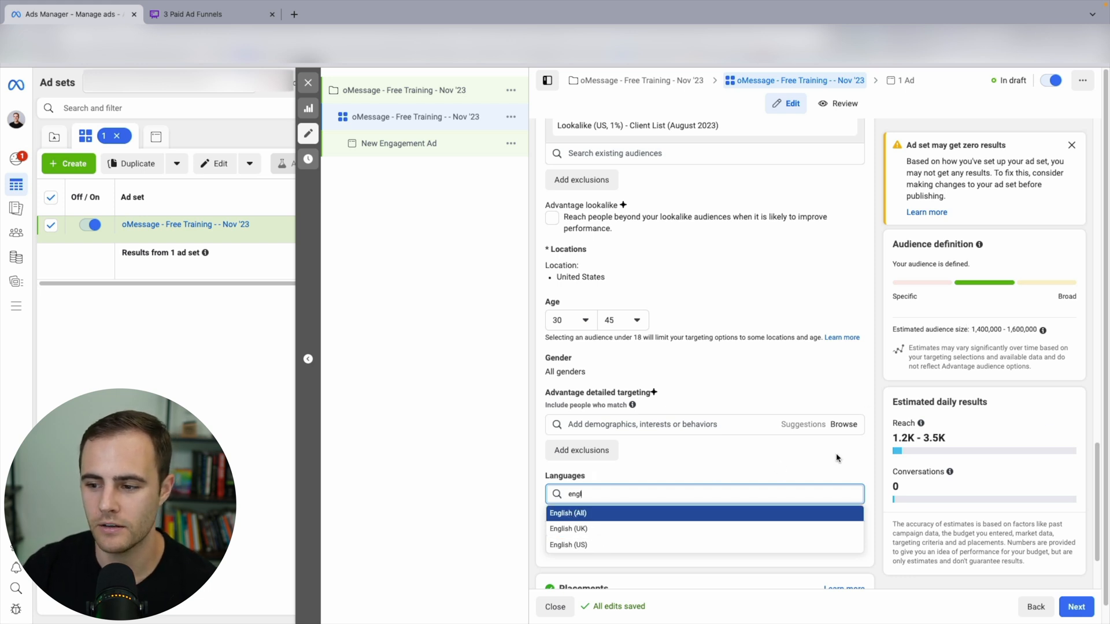
left_click(572, 516)
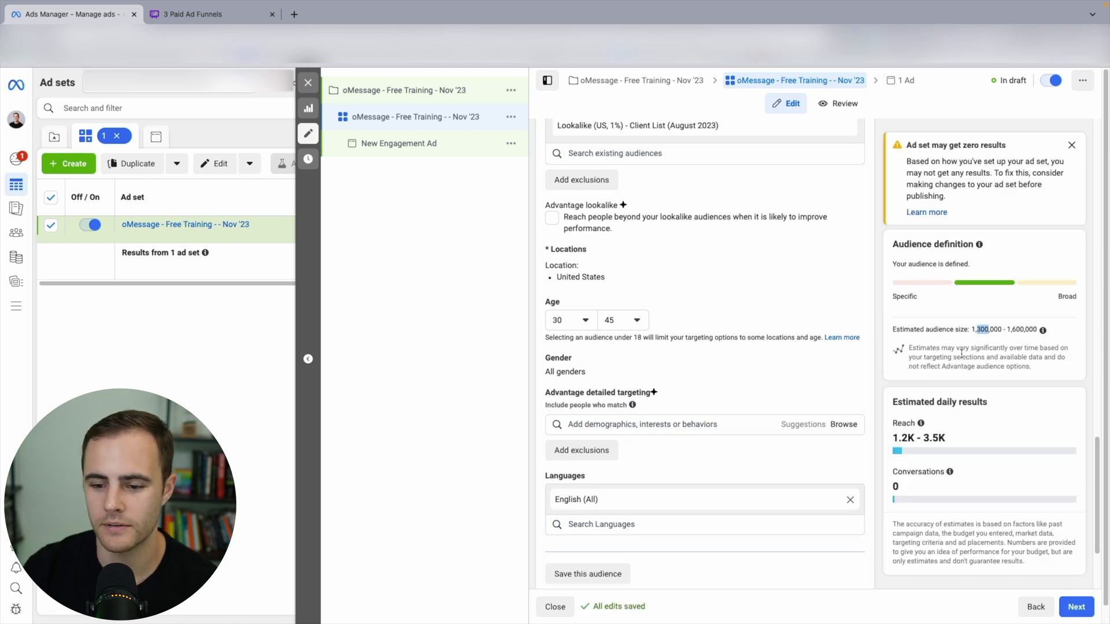
- Review the Advantage+ placements with their additional brand safety options and look over the audience settings
scroll(753, 444, "up", 6)
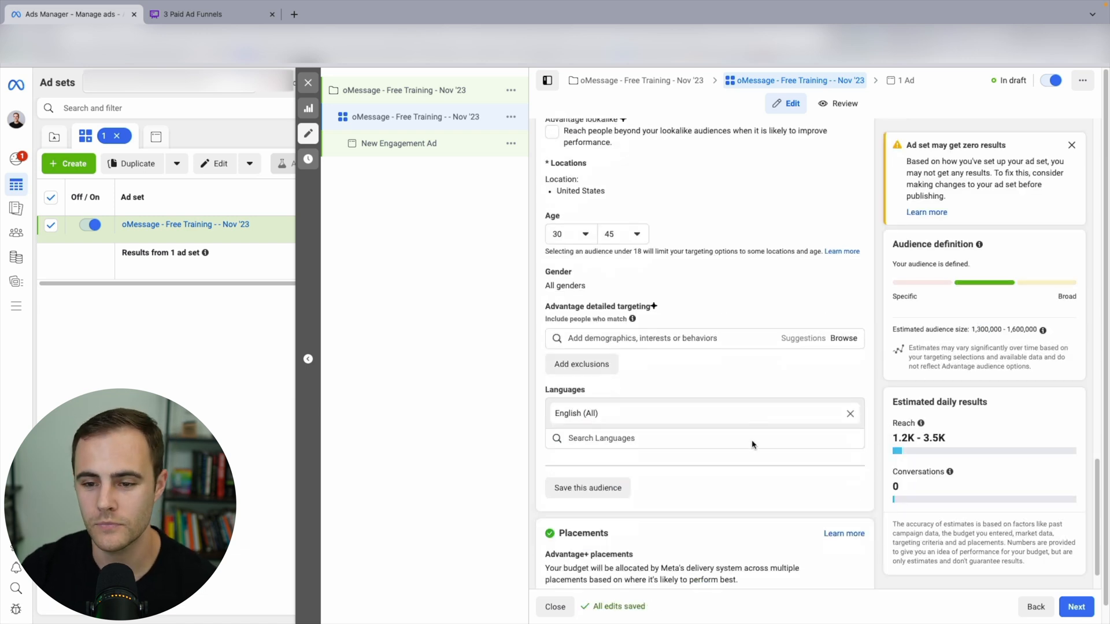
scroll(753, 444, "down", 7)
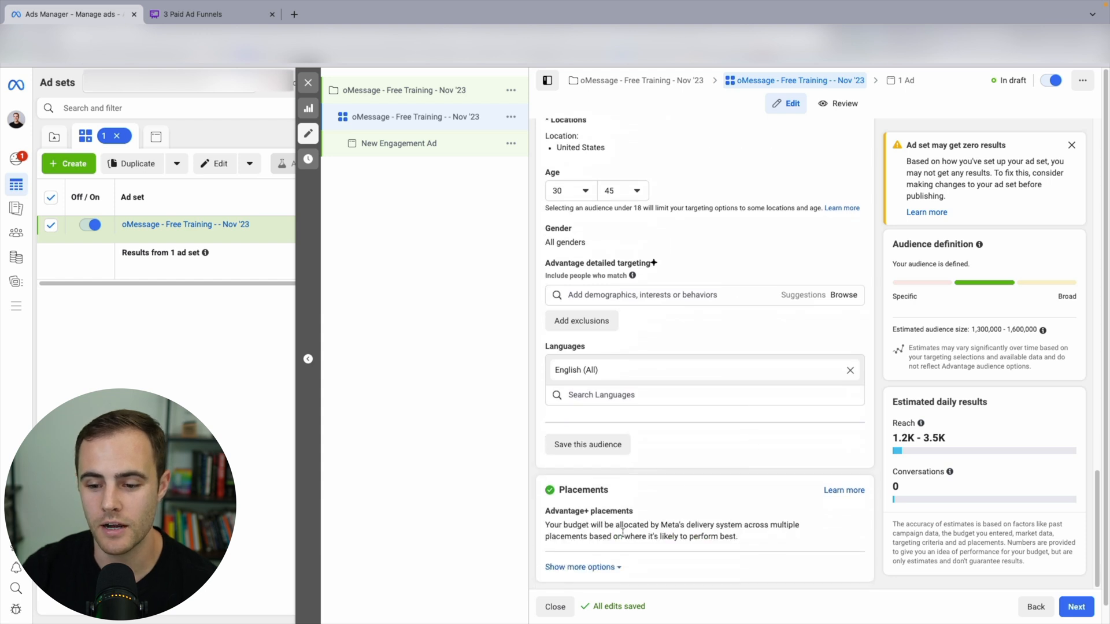
left_click(587, 567)
scroll(587, 521, "down", 3)
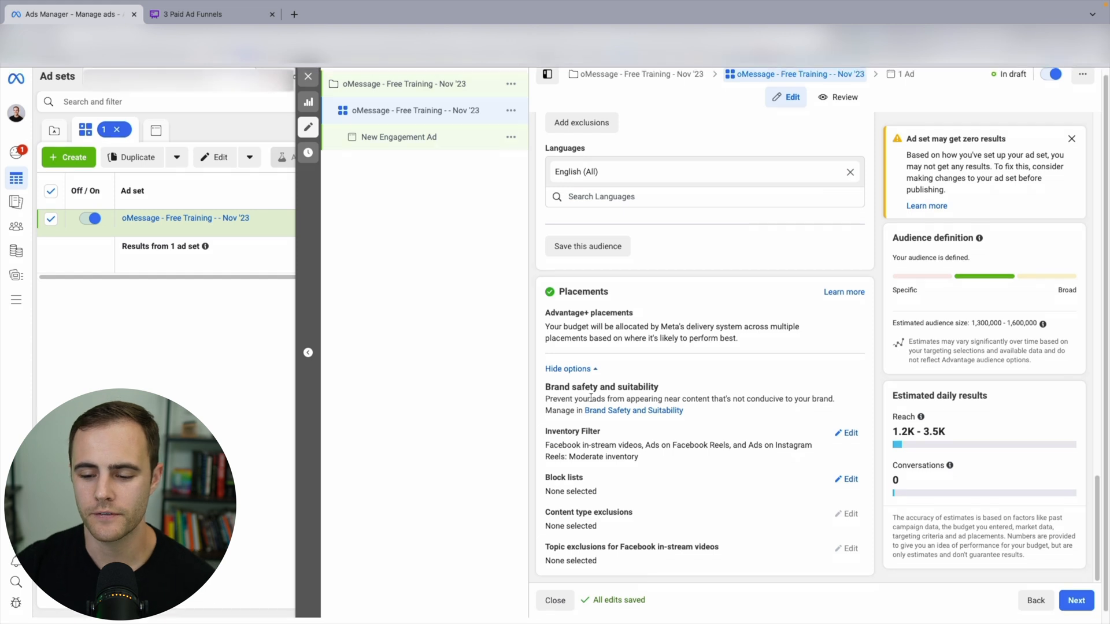
scroll(586, 392, "down", 1)
scroll(601, 361, "up", 3)
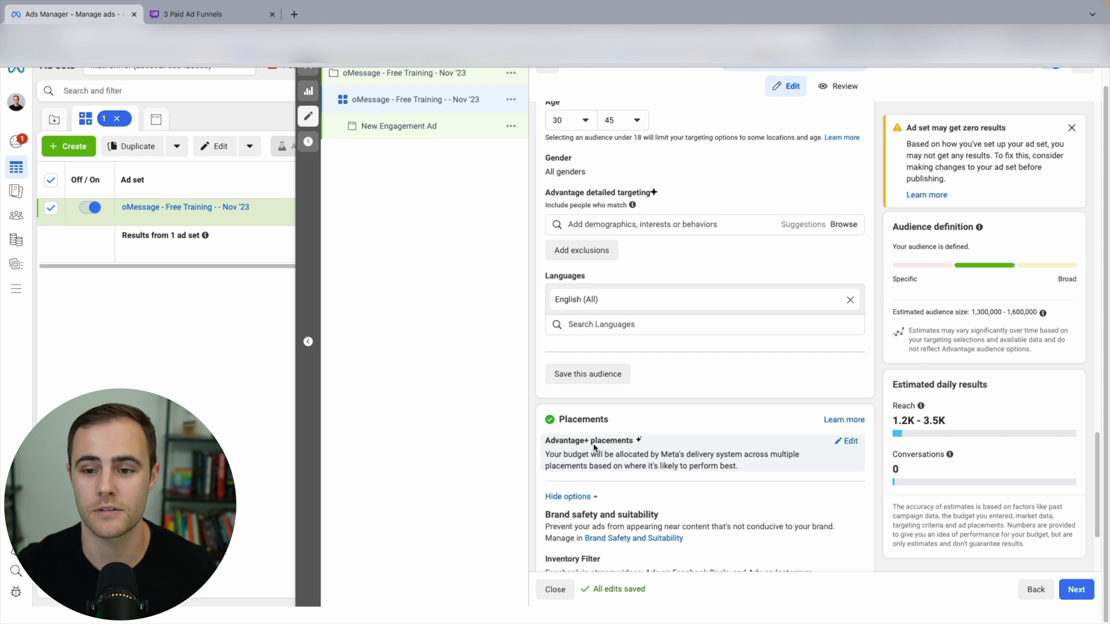
scroll(591, 442, "up", 8)
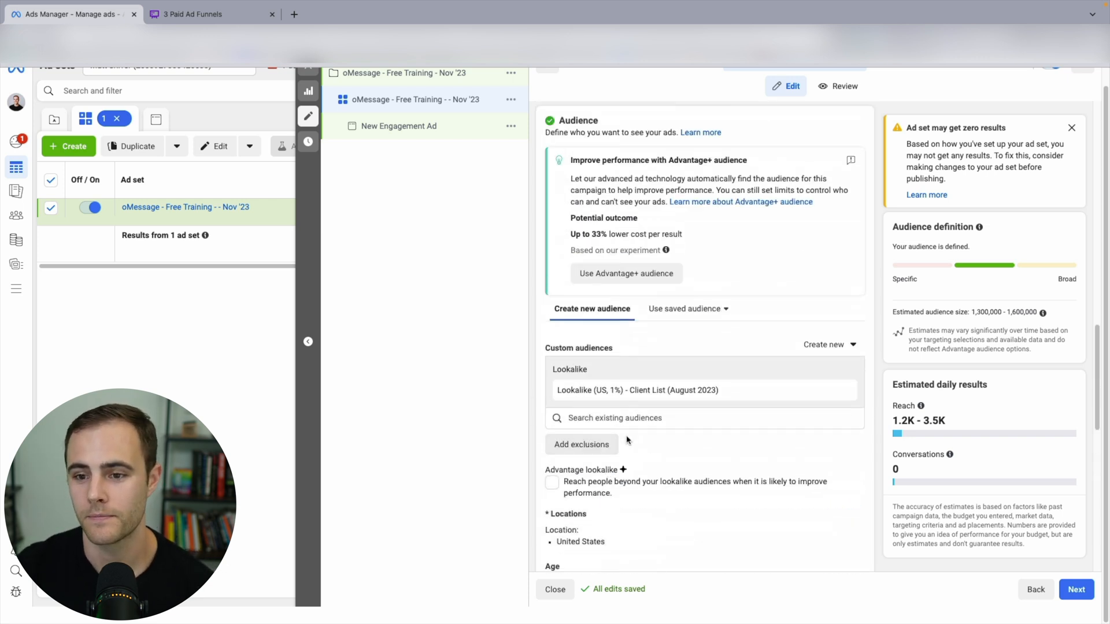
- Rename the new engagement ad as Ad 1 and turn off multi-advertiser ads in its setup
left_click(420, 126)
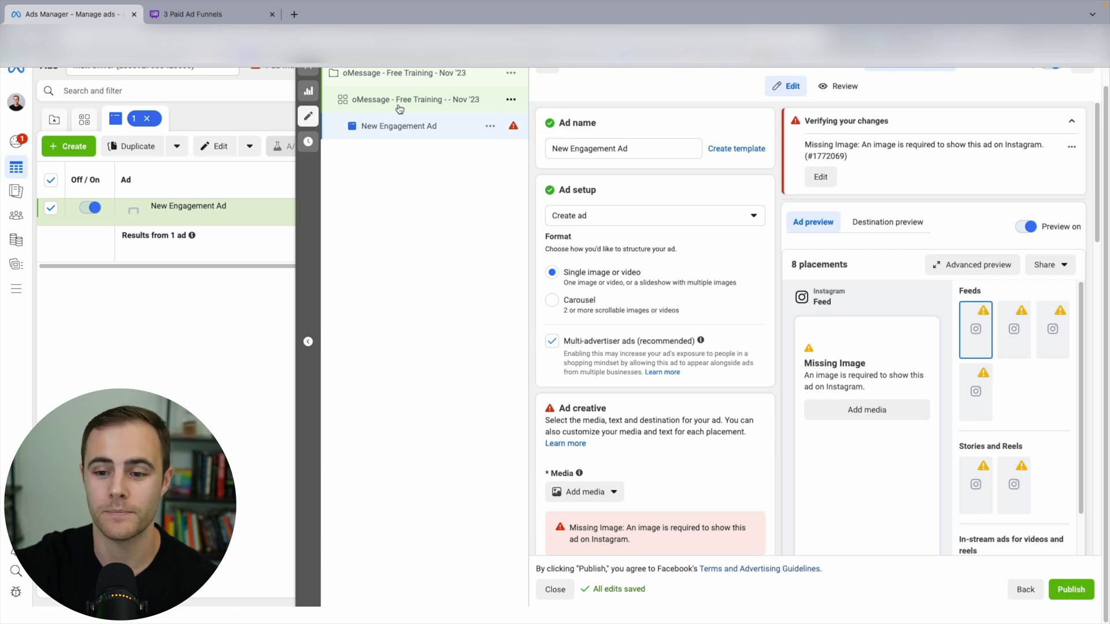
triple_click(604, 149)
type("Ad 1")
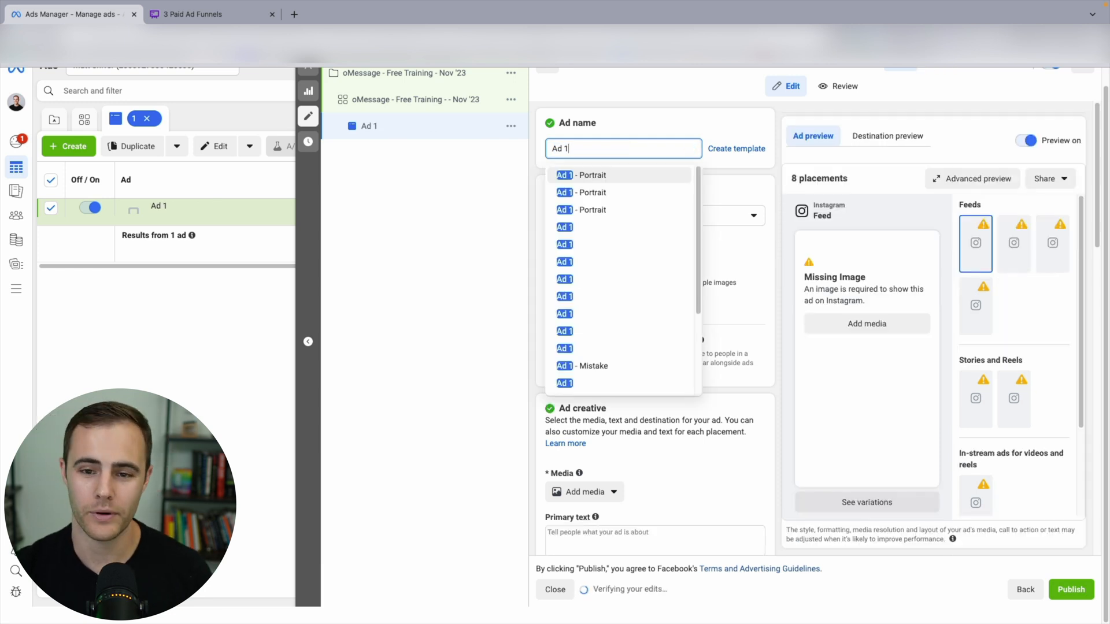
left_click(528, 167)
scroll(456, 172, "up", 1)
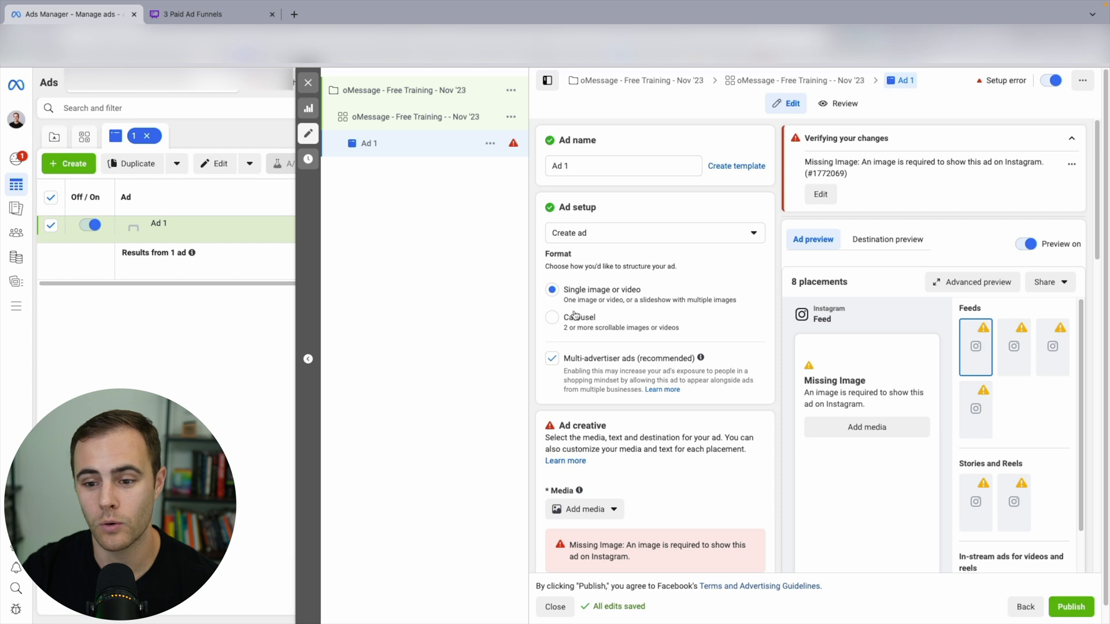
left_click(555, 355)
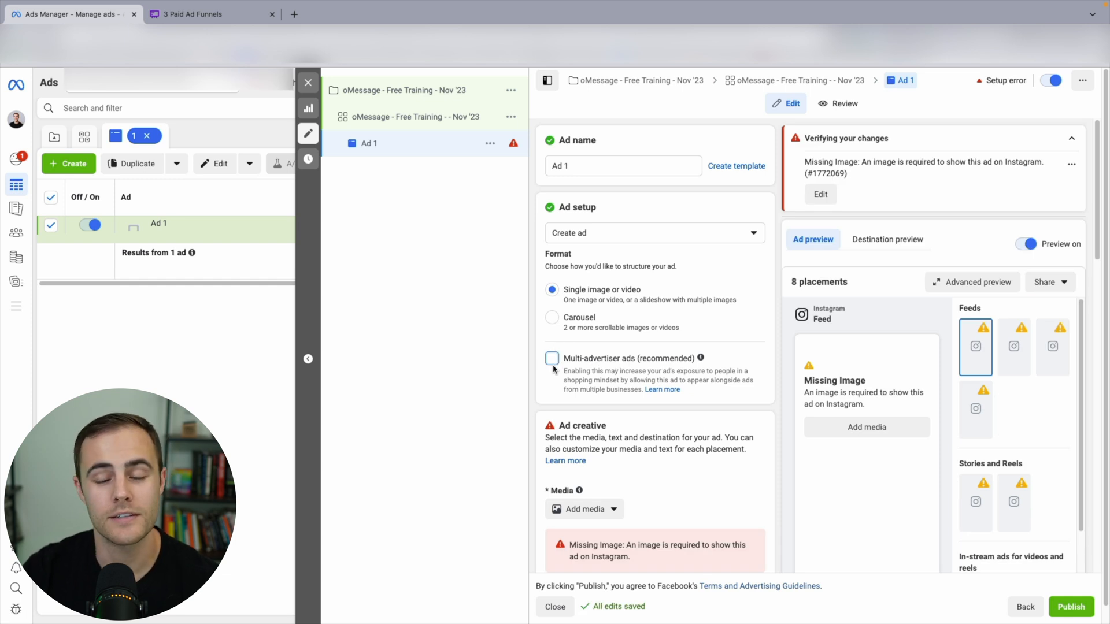
- Add a video to the ad creative, choosing the first 1080 × 1350 "Build Audience" video from the account's full video library
scroll(569, 351, "down", 3)
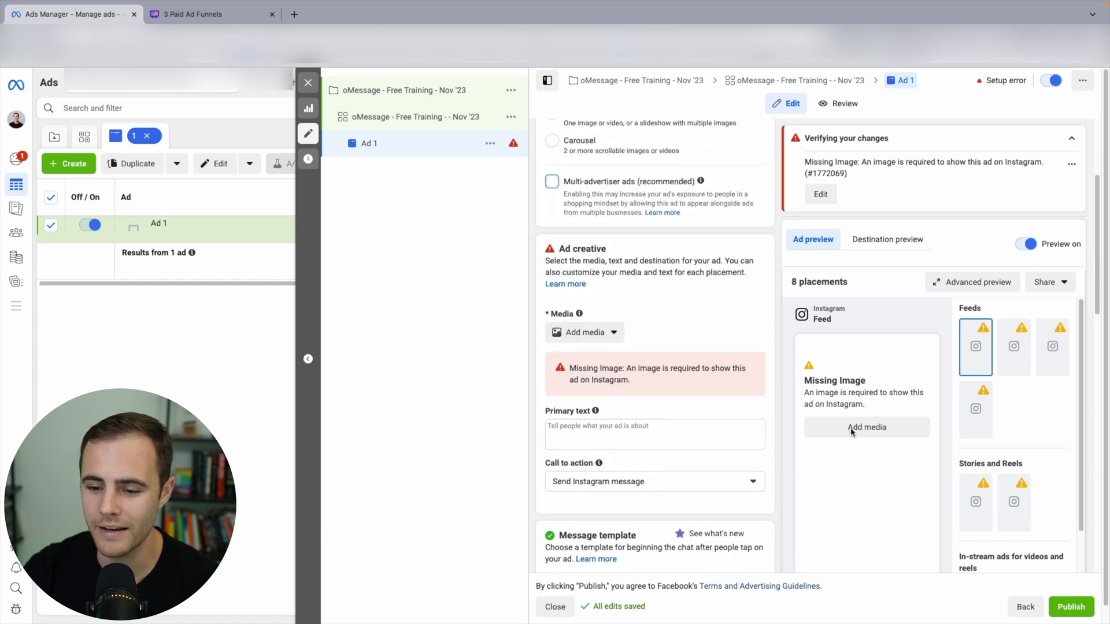
left_click(575, 333)
left_click(584, 379)
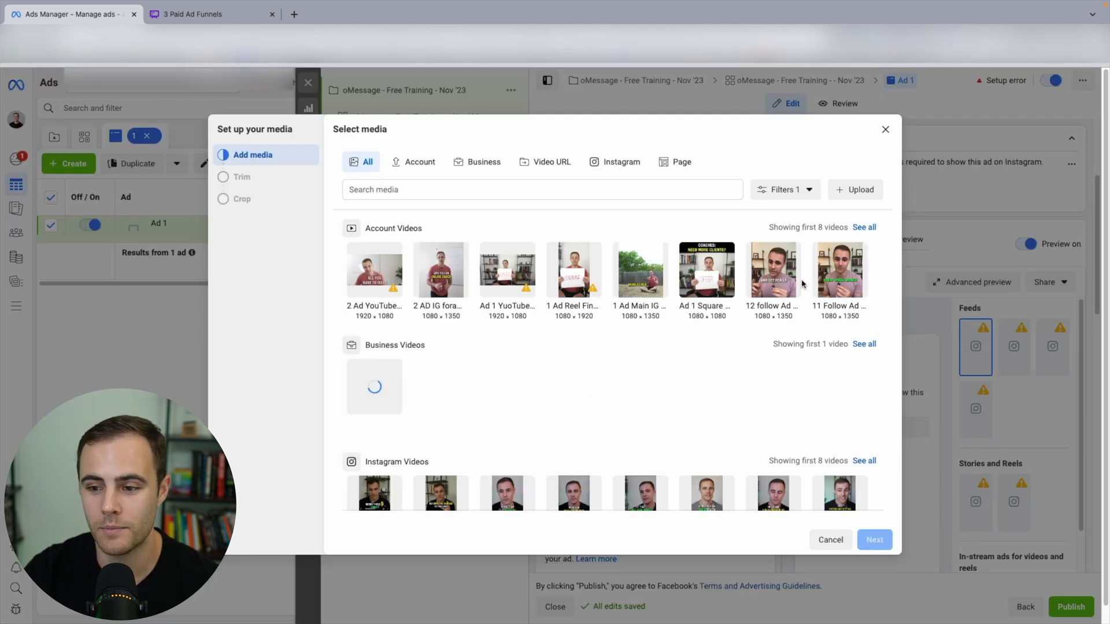
left_click(863, 228)
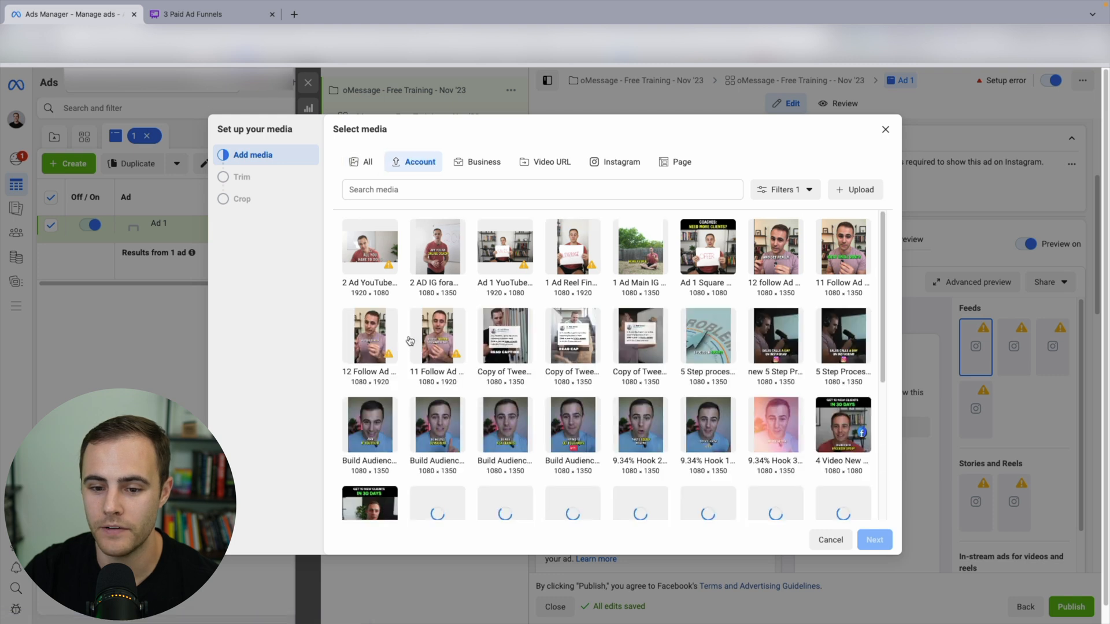
left_click(377, 424)
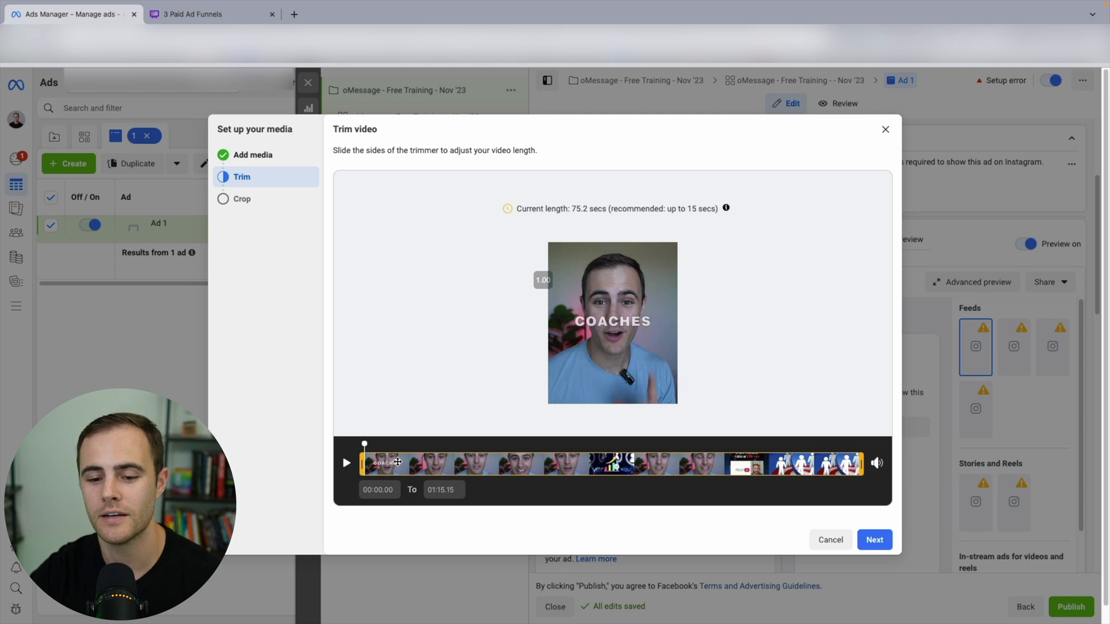
- Preview the opening seconds of the selected video in the trimmer and accept it at full length for the ad
left_click_drag(364, 444, 385, 443)
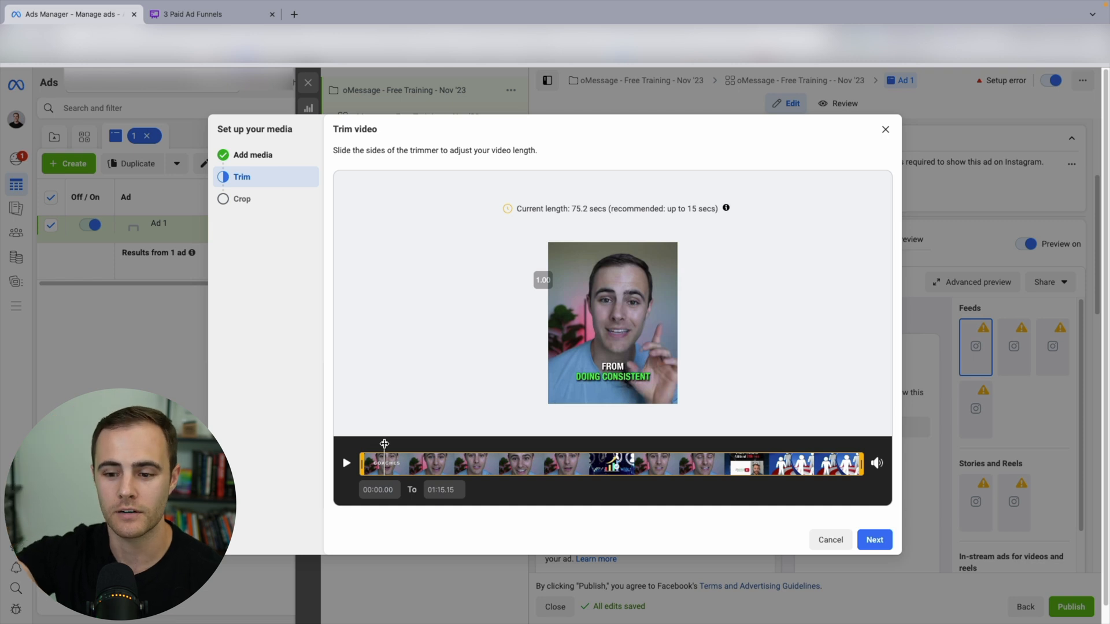
mouse_move(383, 443)
left_mouse_down()
mouse_move(370, 445)
mouse_move(389, 446)
left_mouse_up()
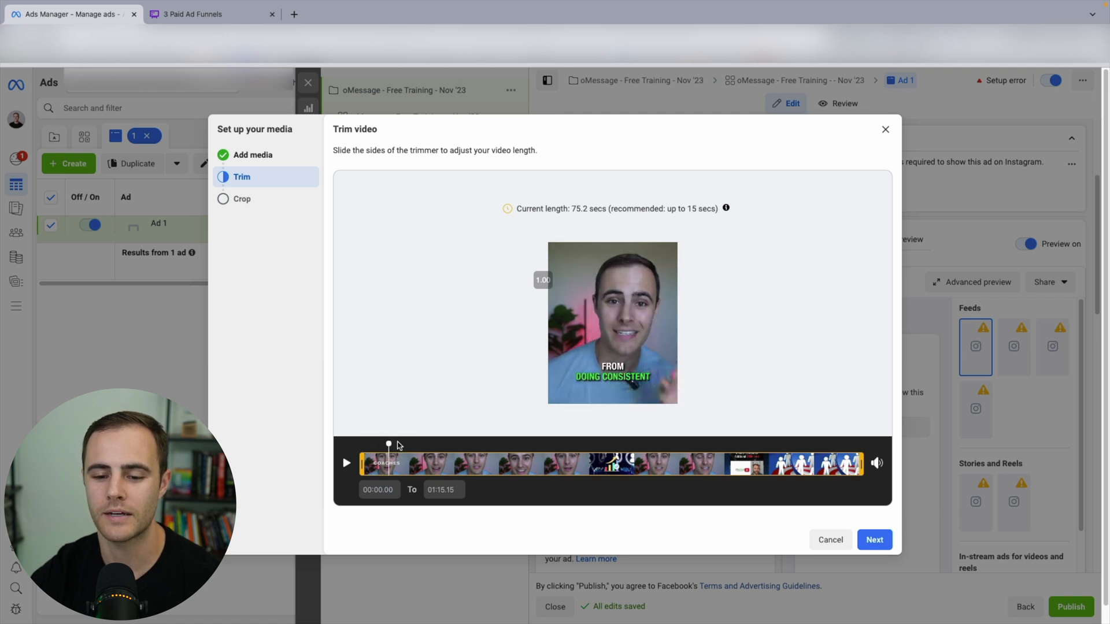
left_click_drag(388, 445, 401, 443)
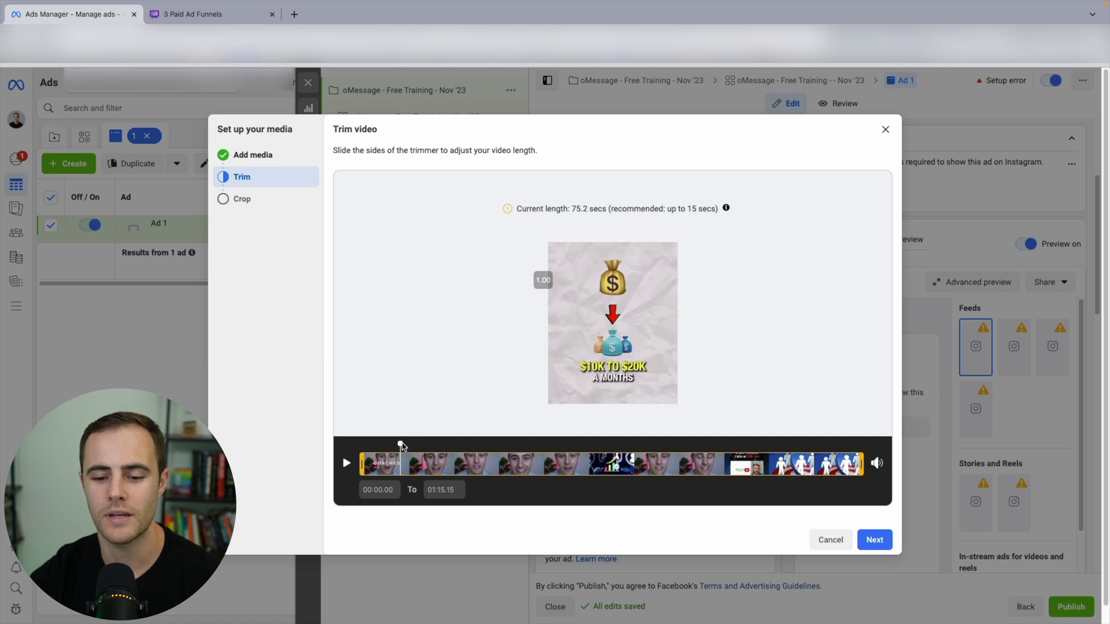
left_click_drag(402, 445, 409, 443)
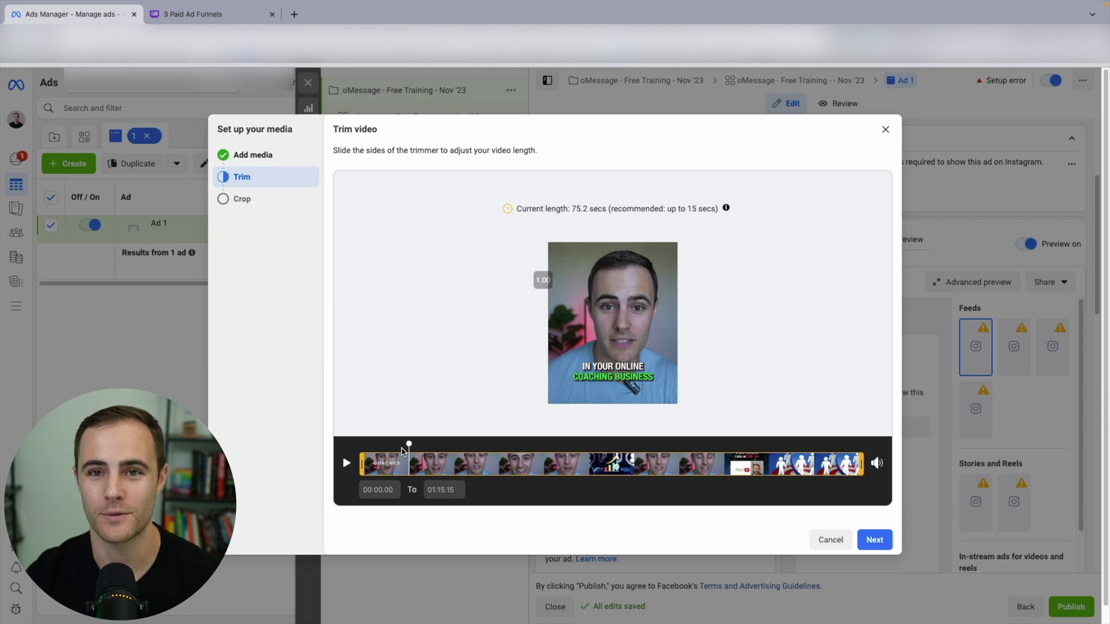
left_click(873, 540)
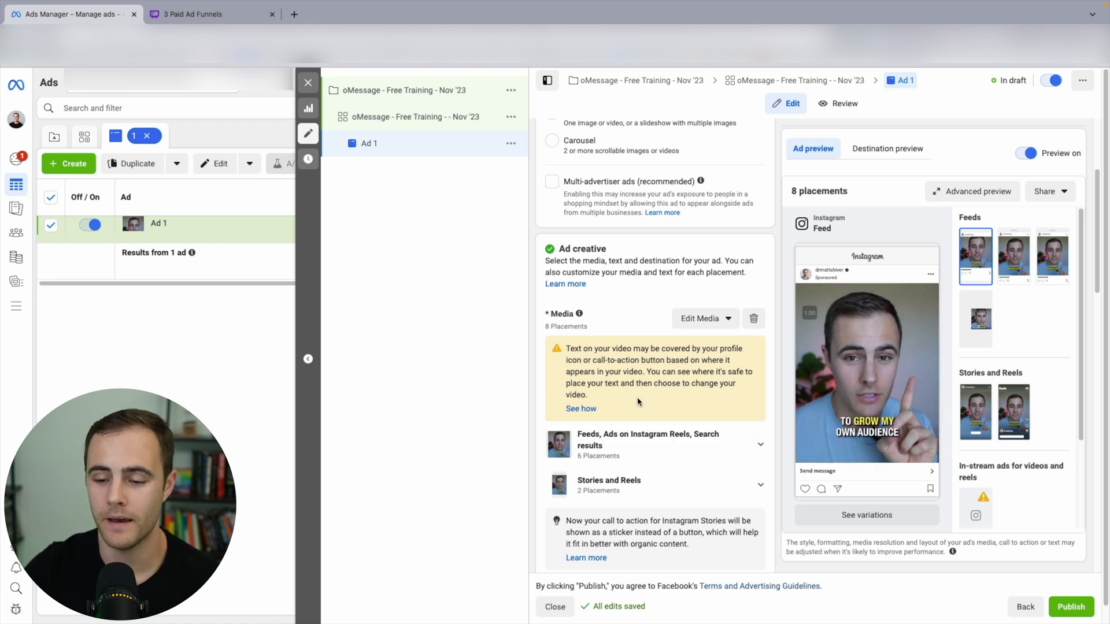
- Fill the primary text with the previous-ad suggestion that begins "Here is the number 1 thing preventing"
scroll(635, 402, "down", 4)
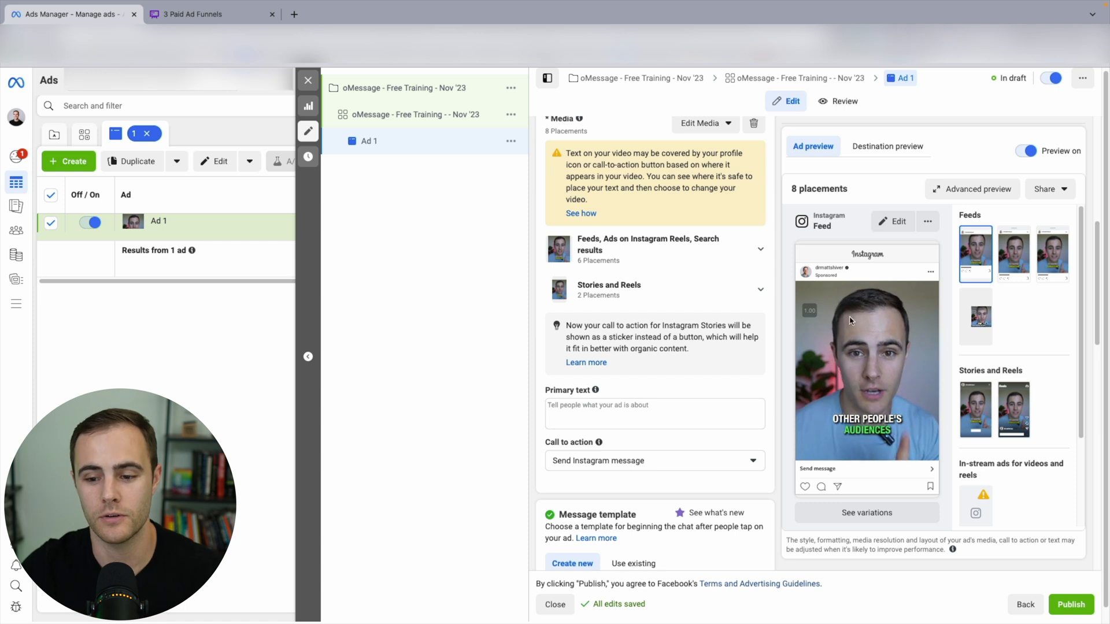
left_click(726, 416)
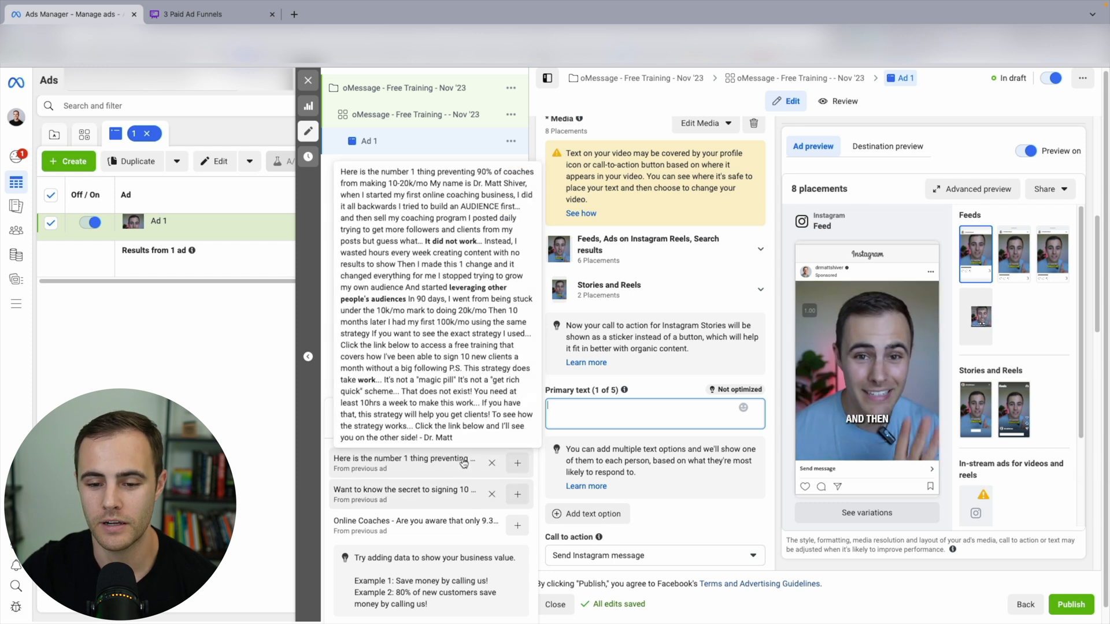
left_click(787, 370)
left_click(586, 406)
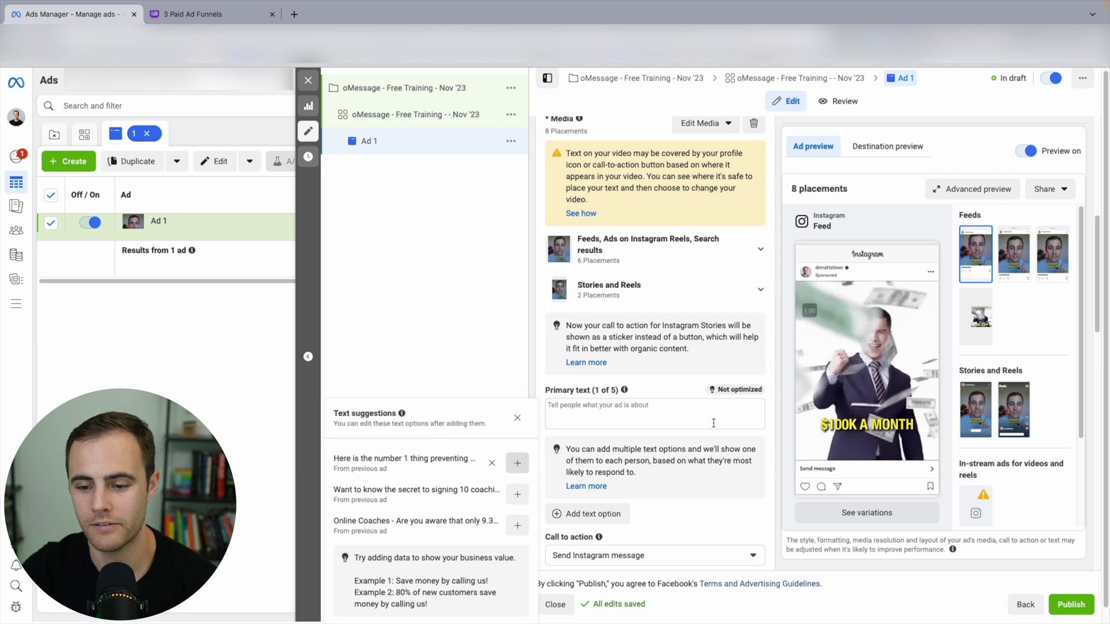
left_click(511, 463)
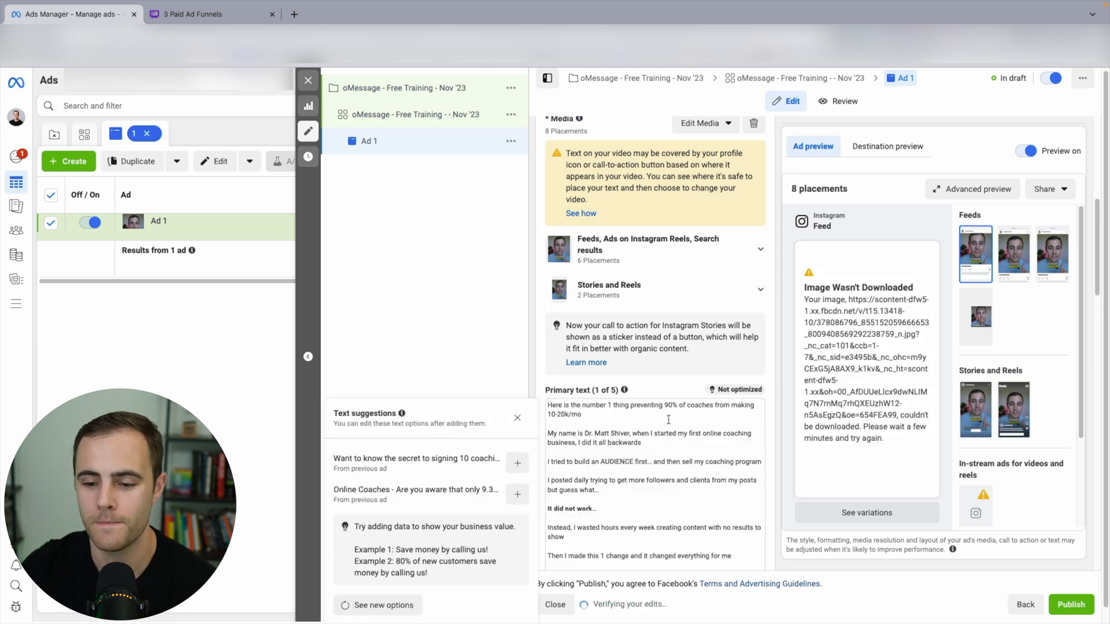
- Review the opening hook and the introduction of the inserted primary text
scroll(654, 425, "down", 1)
scroll(642, 372, "down", 2)
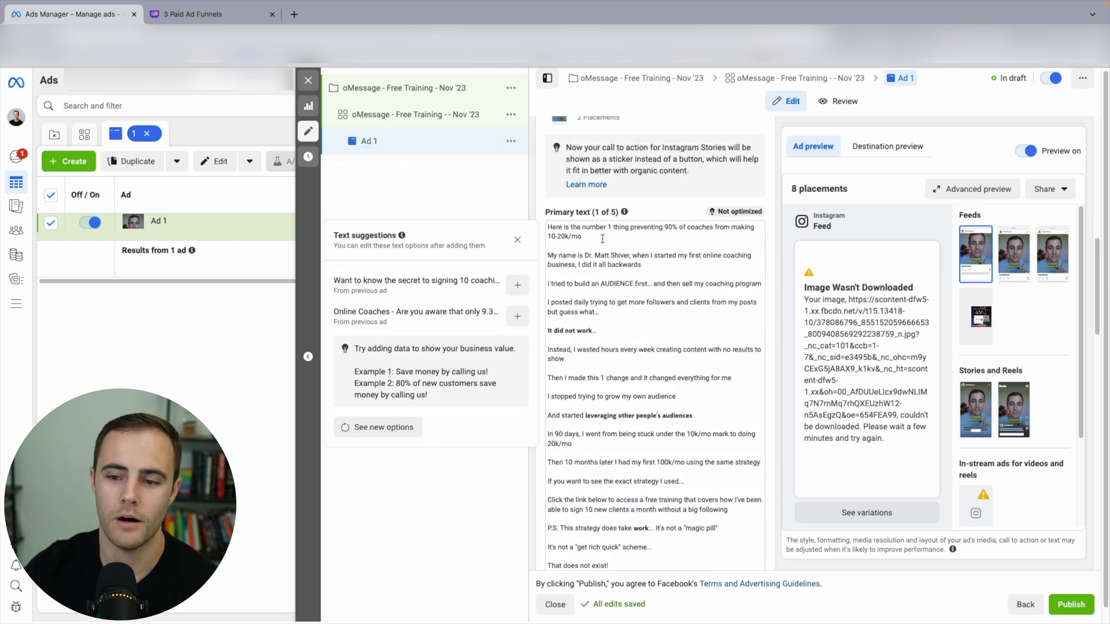
scroll(602, 248, "up", 1)
scroll(603, 253, "down", 1)
scroll(604, 253, "up", 1)
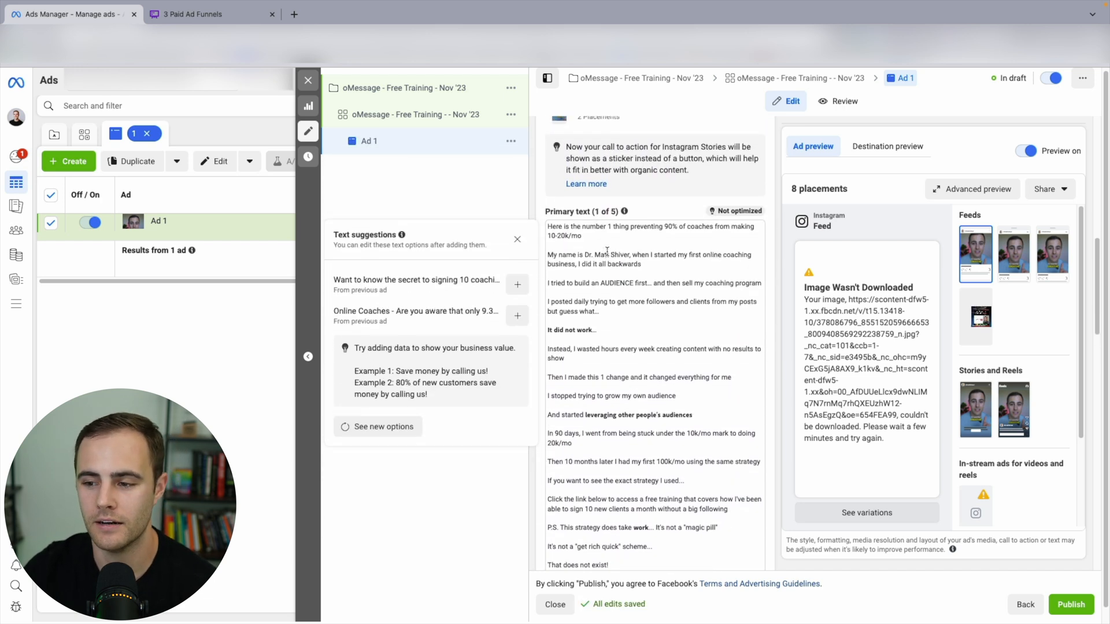
left_click(607, 251)
scroll(576, 282, "up", 2)
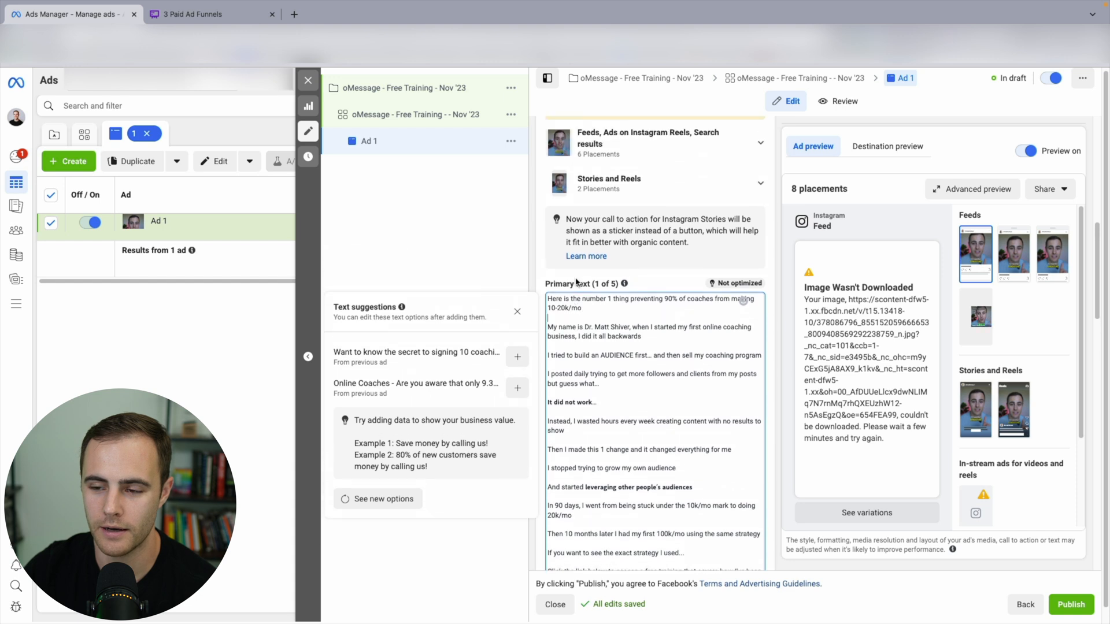
scroll(577, 281, "up", 1)
scroll(576, 282, "down", 2)
scroll(578, 279, "up", 3)
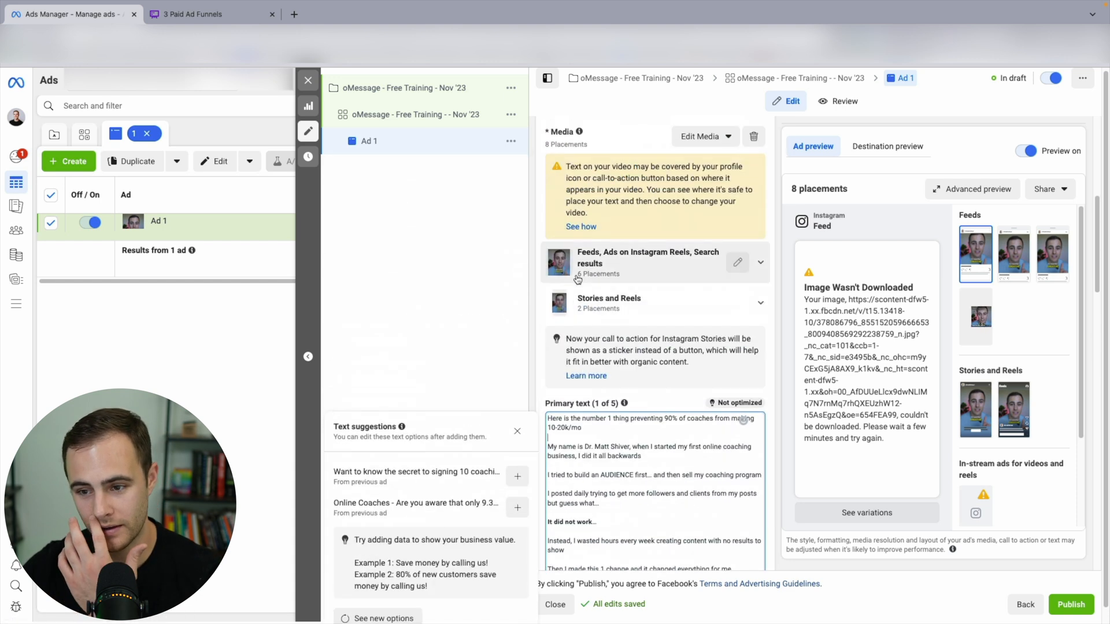
scroll(598, 391, "down", 1)
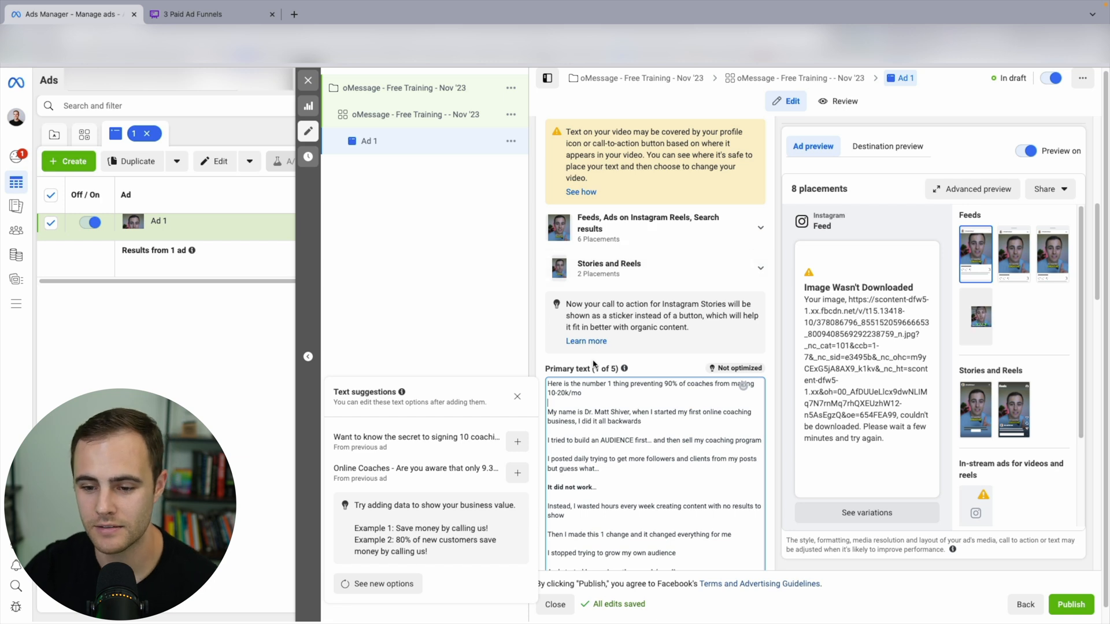
scroll(578, 381, "down", 1)
left_click_drag(577, 377, 665, 379)
left_click(647, 384)
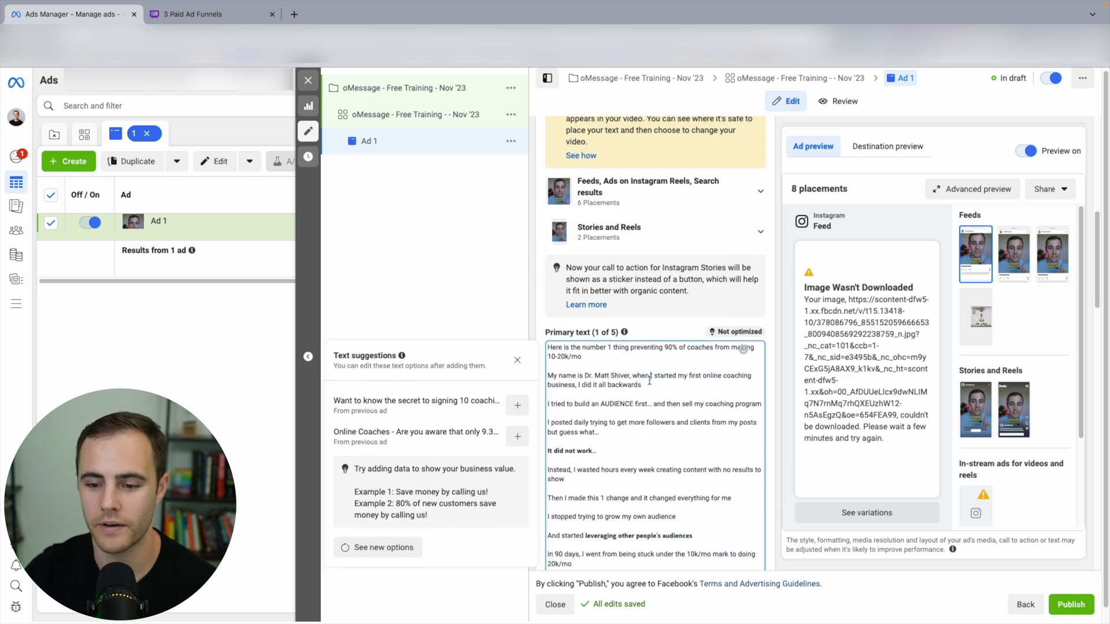
left_click_drag(649, 378, 648, 385)
- Read the primary text's story lines, from building an audience and posting daily to the one change and leveraging other people's audiences
left_click_drag(548, 404, 779, 409)
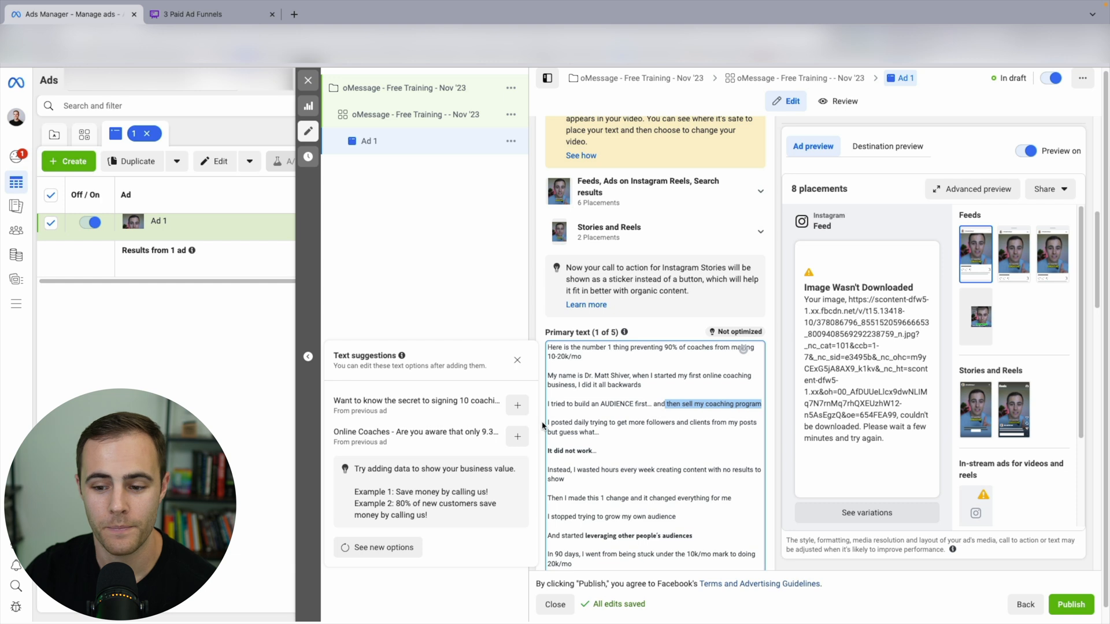
left_click_drag(550, 422, 693, 424)
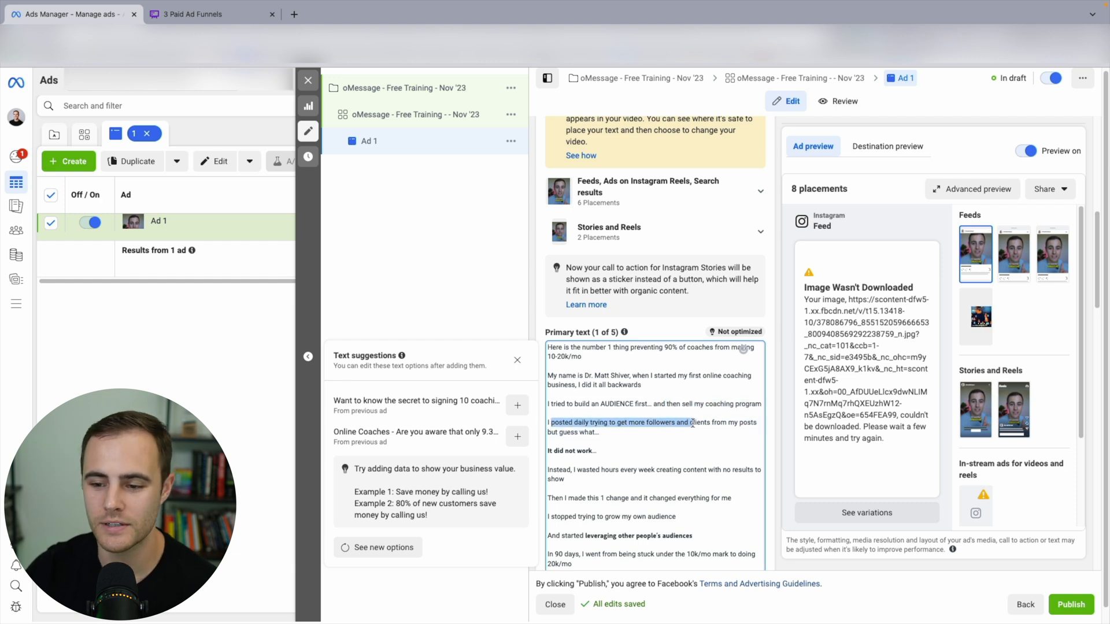
left_click(600, 430)
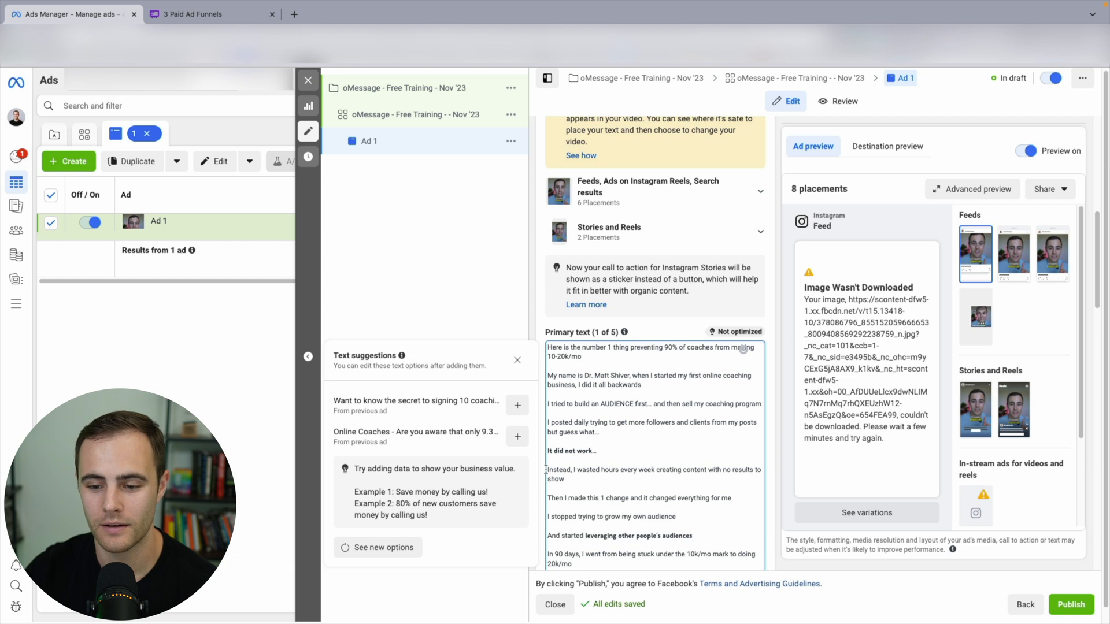
left_click_drag(550, 469, 636, 476)
scroll(636, 476, "down", 1)
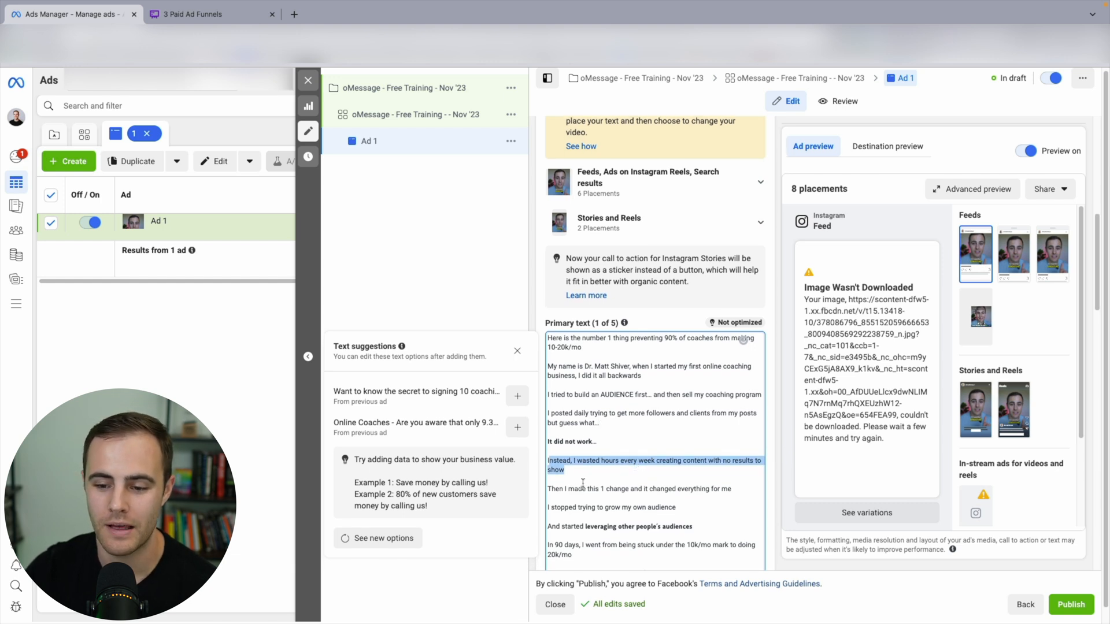
left_click_drag(558, 488, 667, 495)
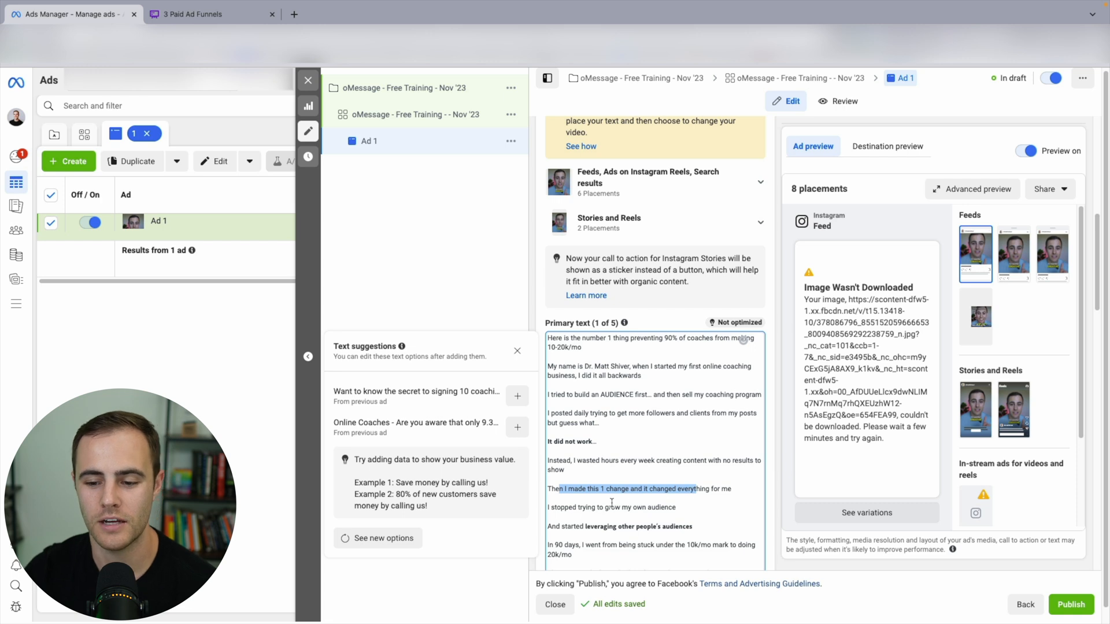
left_click_drag(556, 508, 676, 507)
scroll(671, 438, "down", 1)
scroll(671, 438, "down", 5)
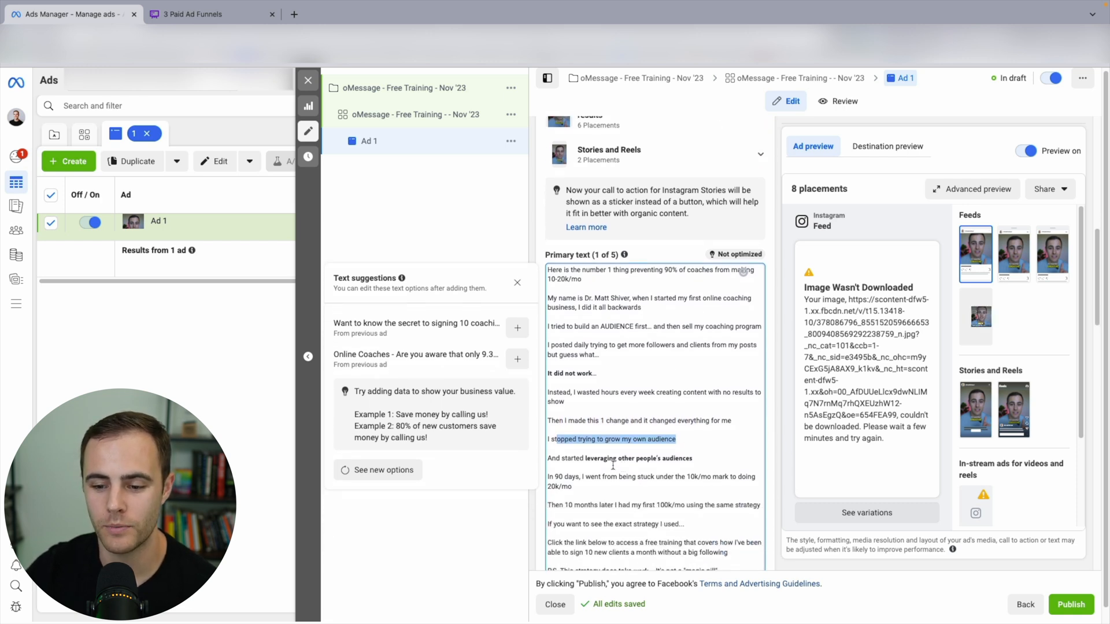
- Read the primary text's 90-day and 10-month results, the free training invitation and the closing lines
left_click_drag(555, 476, 711, 476)
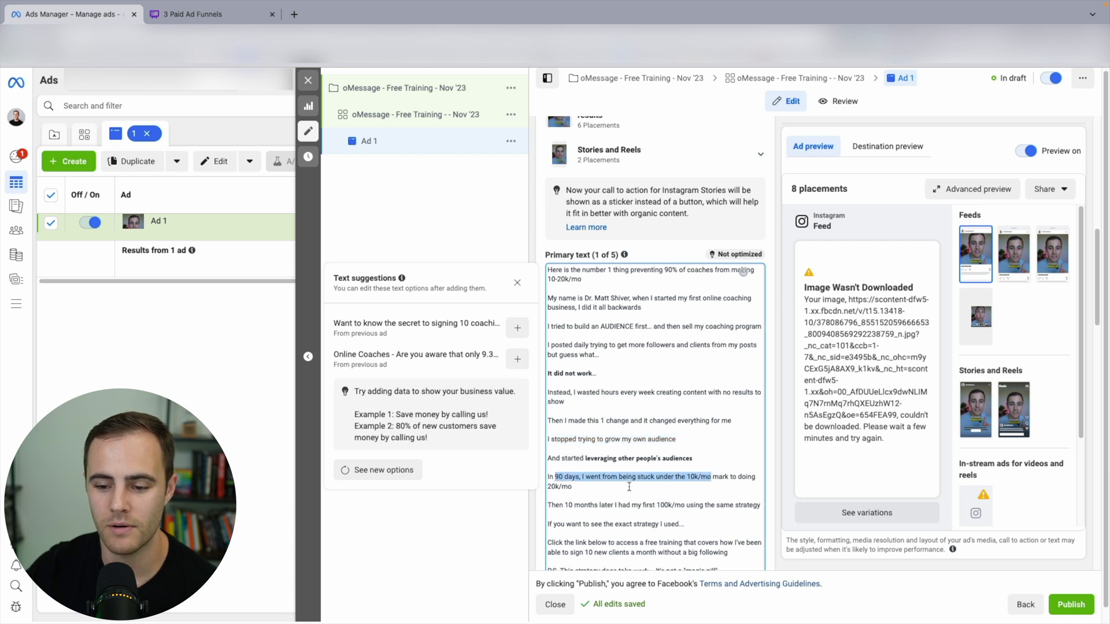
left_click(588, 491)
scroll(607, 463, "down", 1)
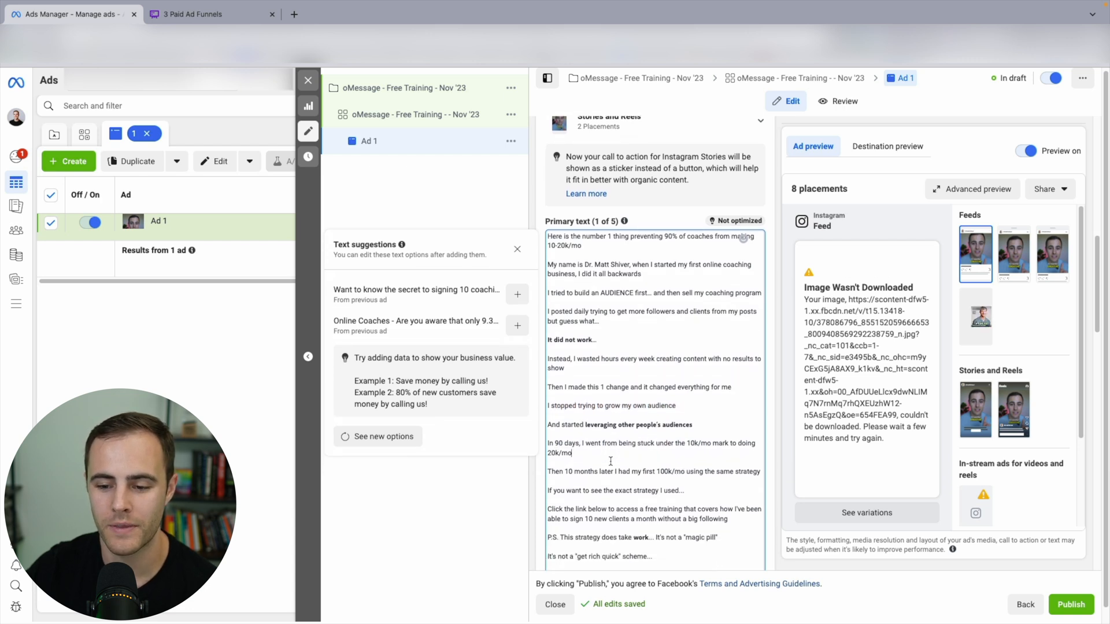
left_click_drag(564, 450, 761, 449)
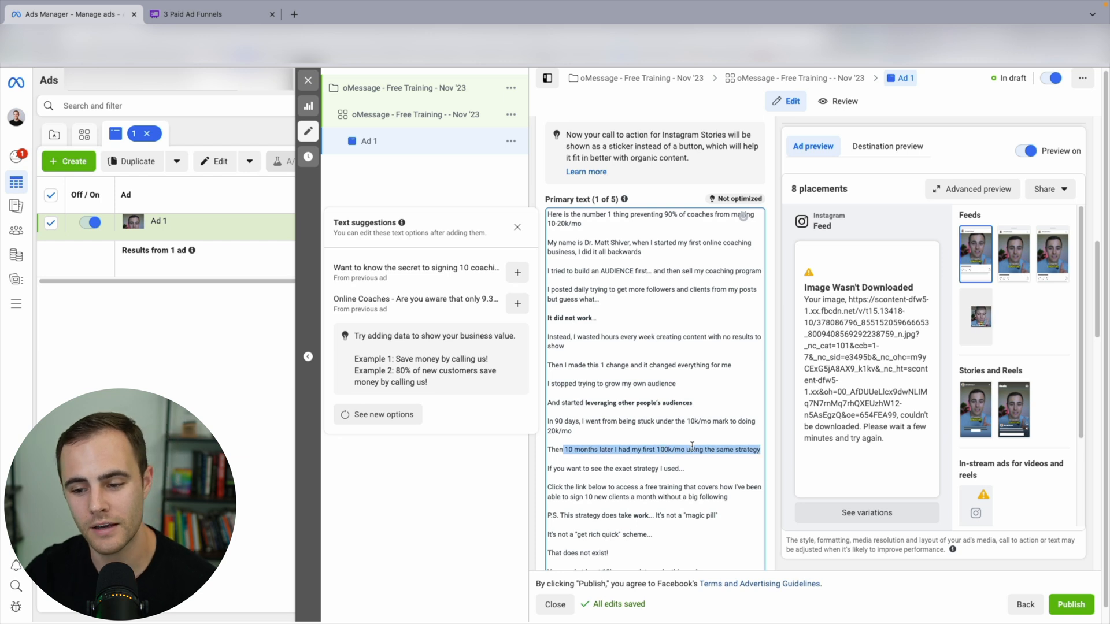
left_click(691, 448)
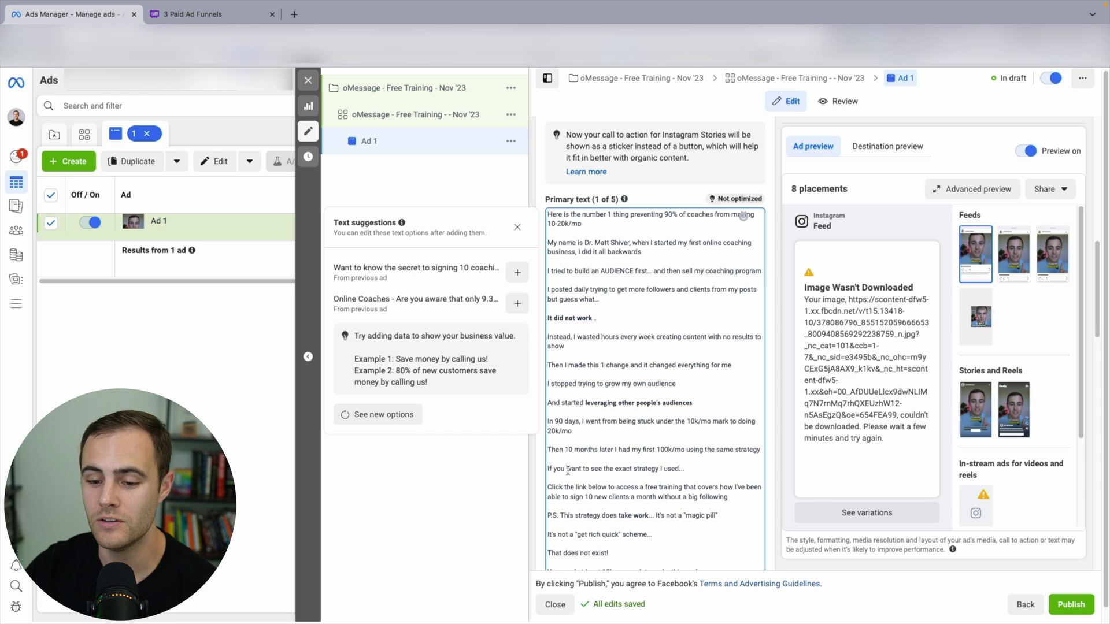
left_click_drag(563, 487, 719, 487)
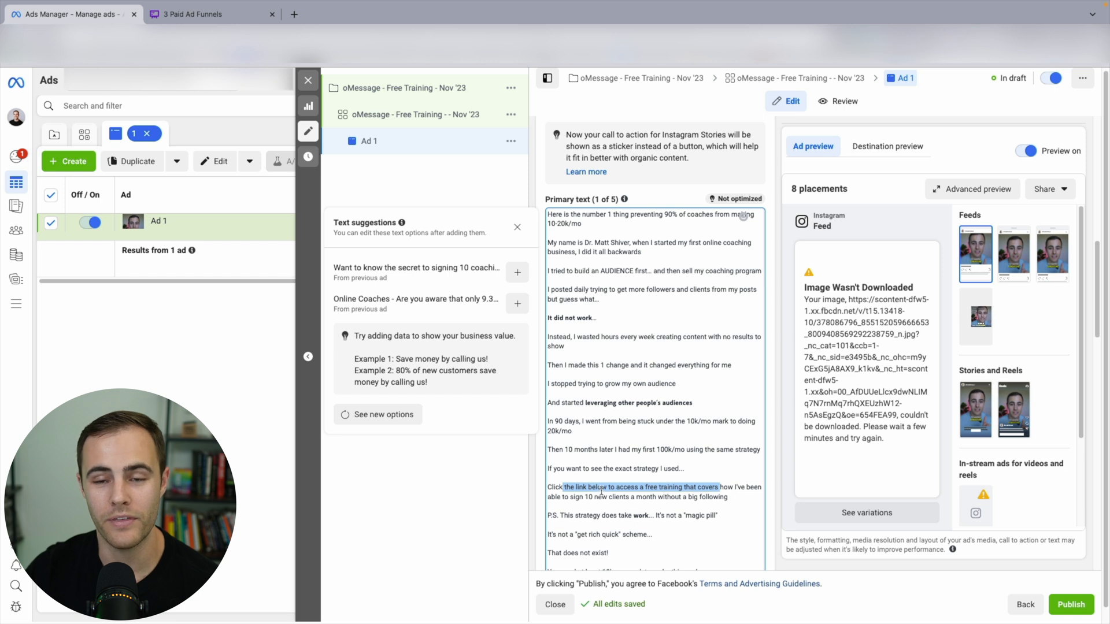
scroll(602, 491, "down", 2)
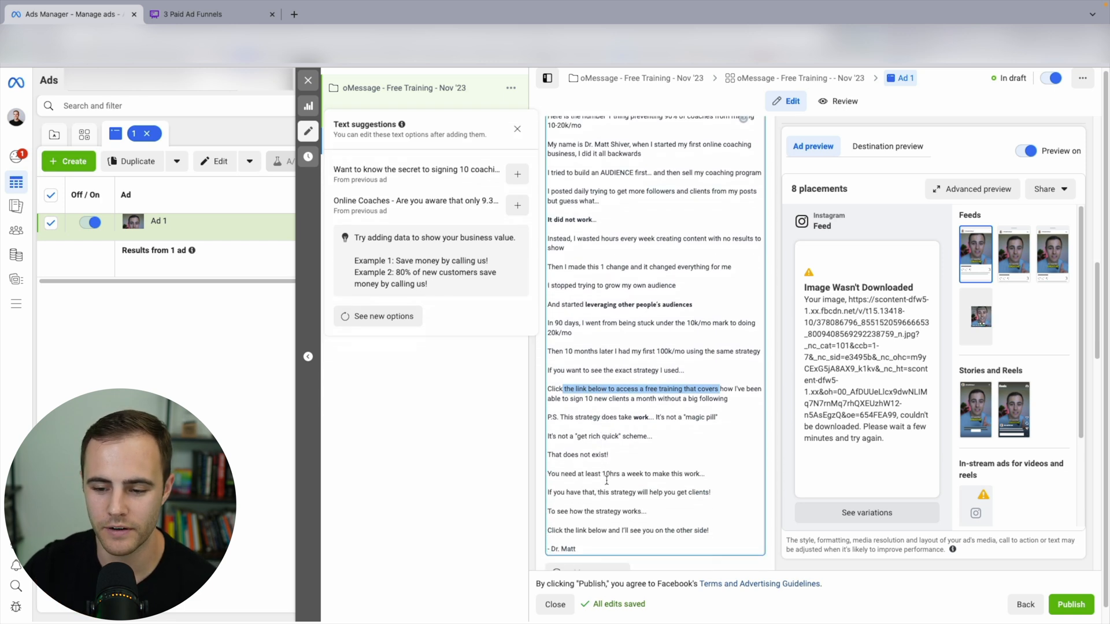
scroll(604, 471, "up", 3)
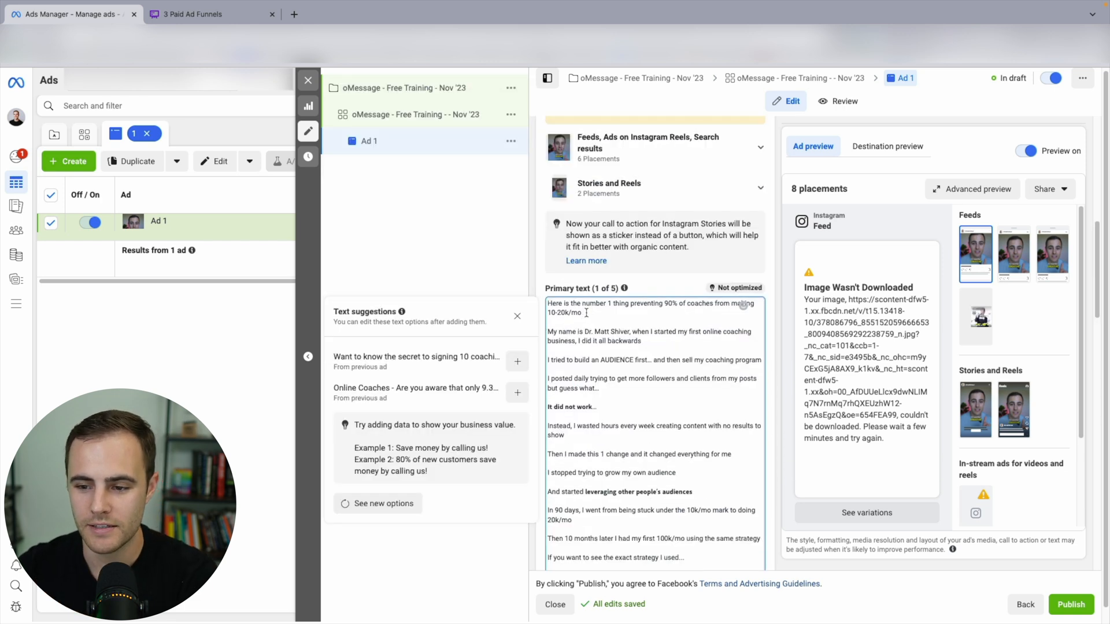
- Highlight the primary text's opening hook and look over the remaining copy down to the call to action and message template
left_click_drag(586, 312, 544, 303)
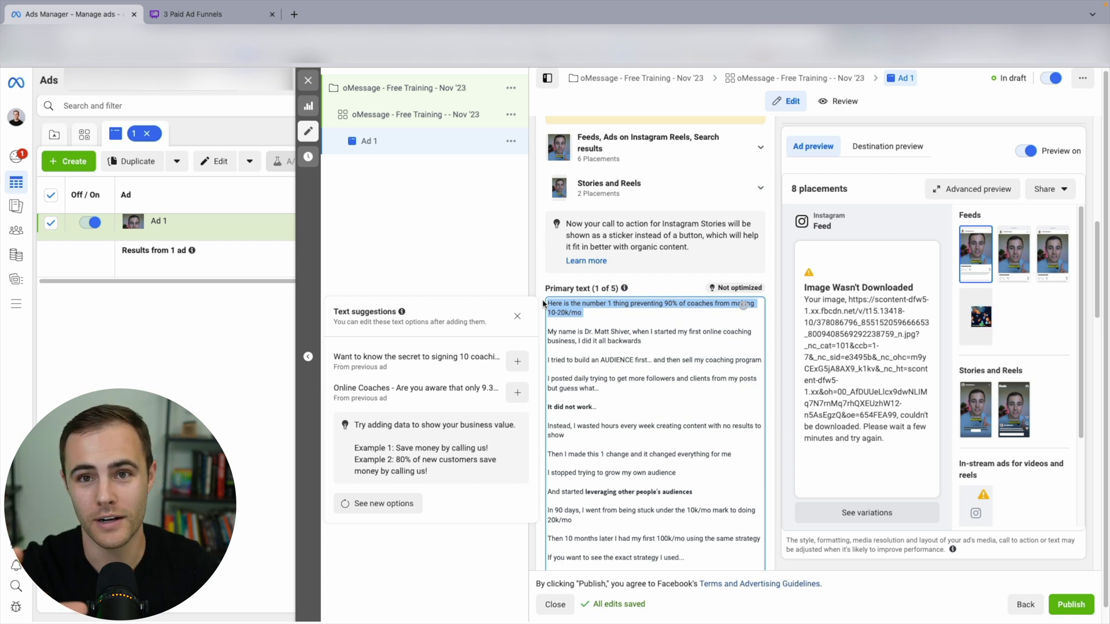
scroll(578, 323, "down", 5)
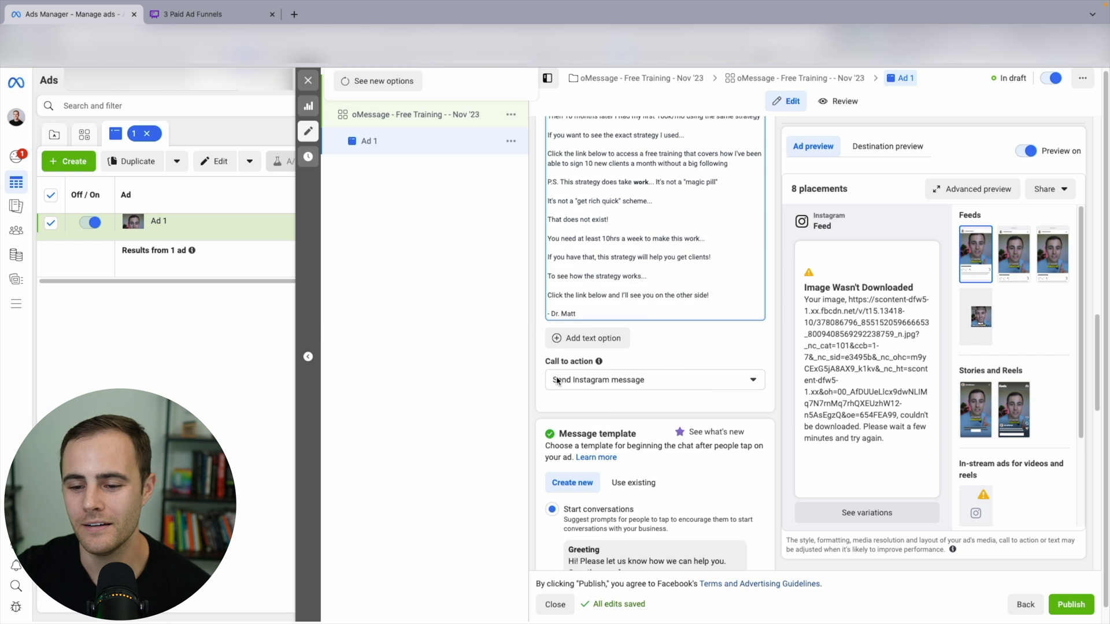
scroll(635, 312, "up", 5)
scroll(645, 291, "down", 3)
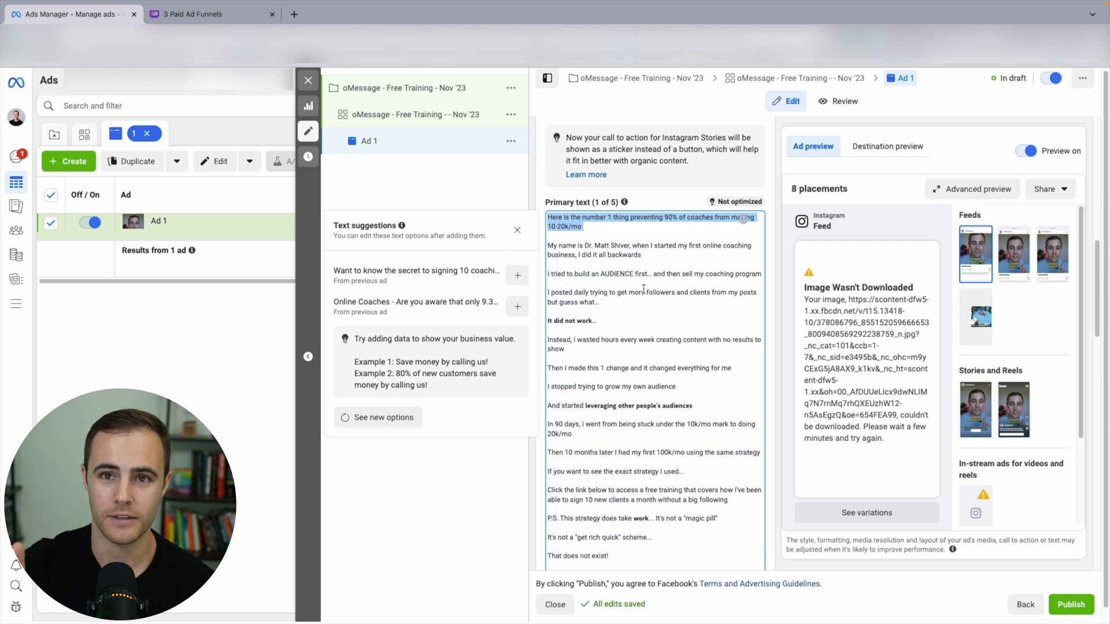
- Change Ad 1's call to action to Learn more
scroll(643, 289, "down", 4)
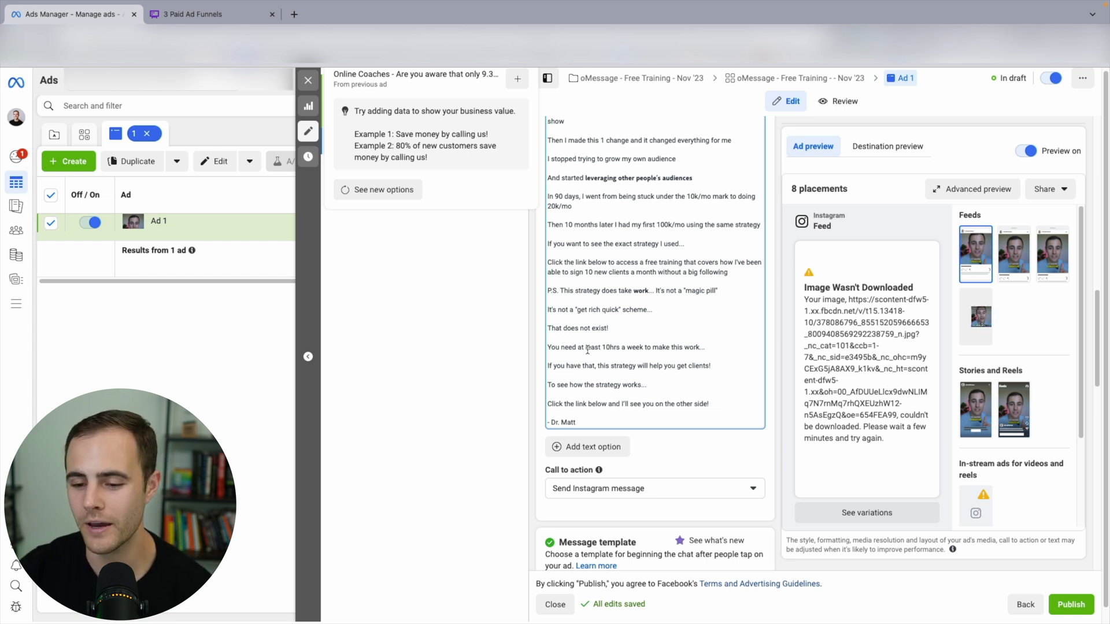
scroll(595, 405, "down", 1)
left_click(607, 459)
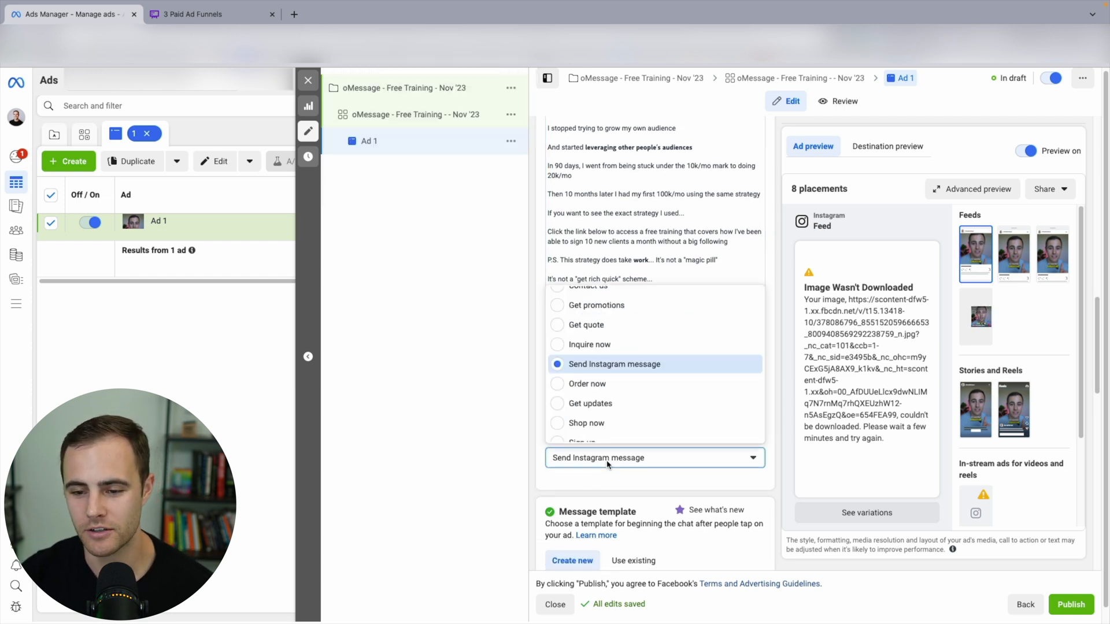
scroll(613, 375, "up", 5)
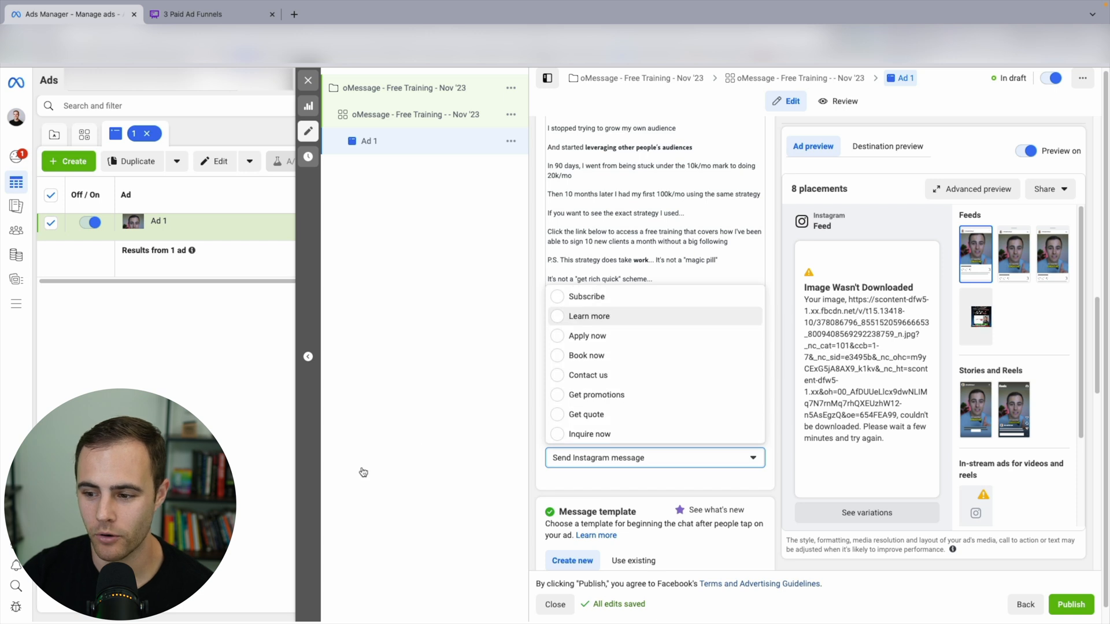
left_click(589, 316)
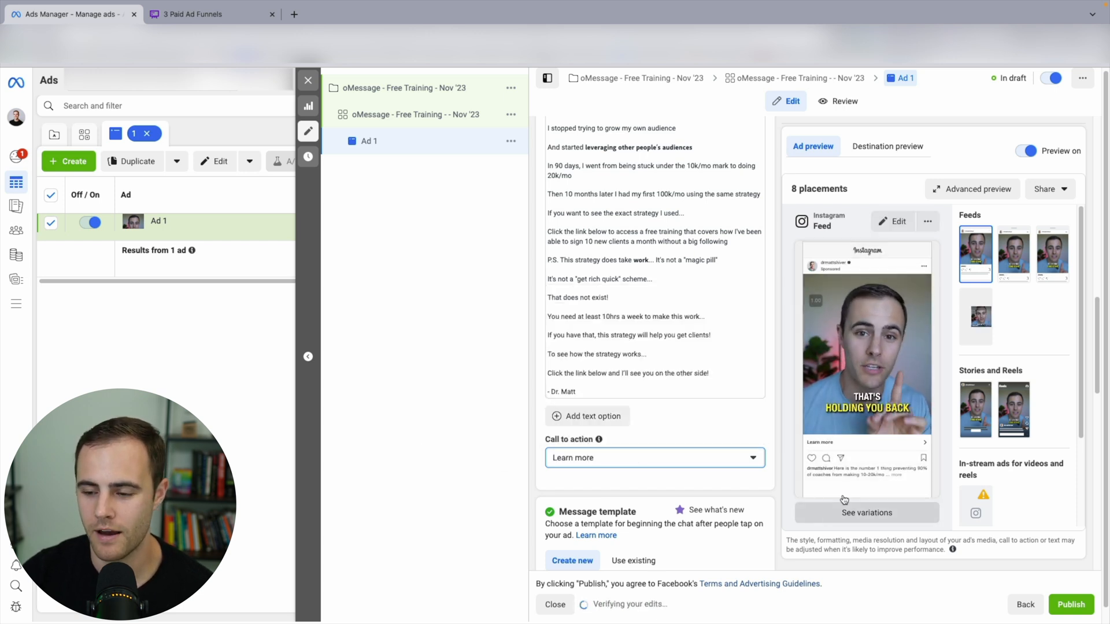
- Open the Start conversations message template for editing and highlight its default greeting in the message preview
scroll(639, 455, "down", 4)
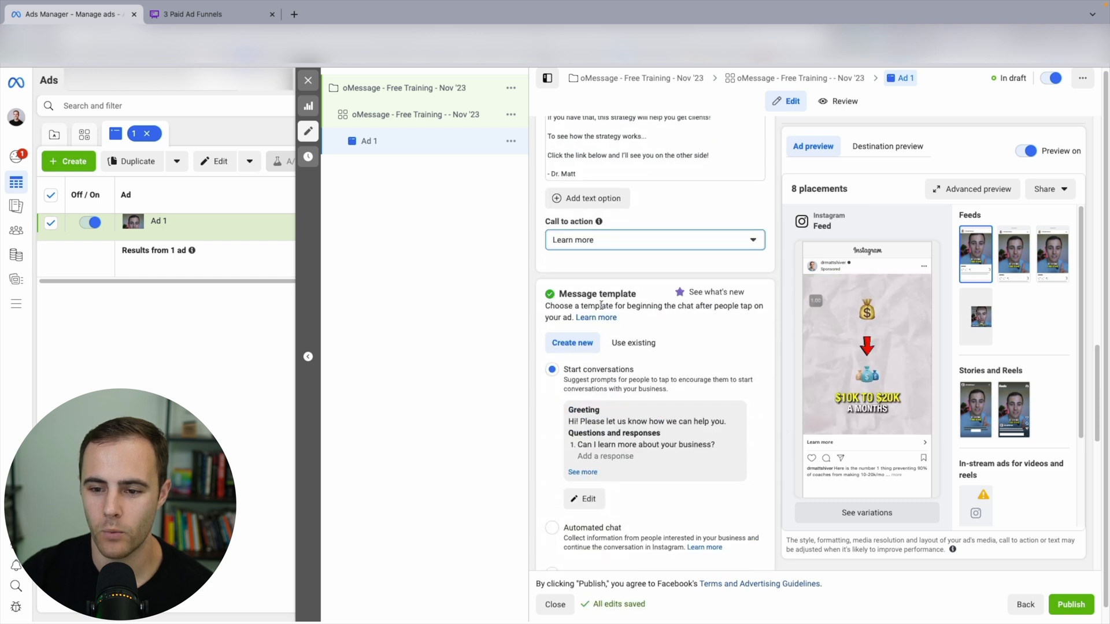
scroll(643, 334, "down", 1)
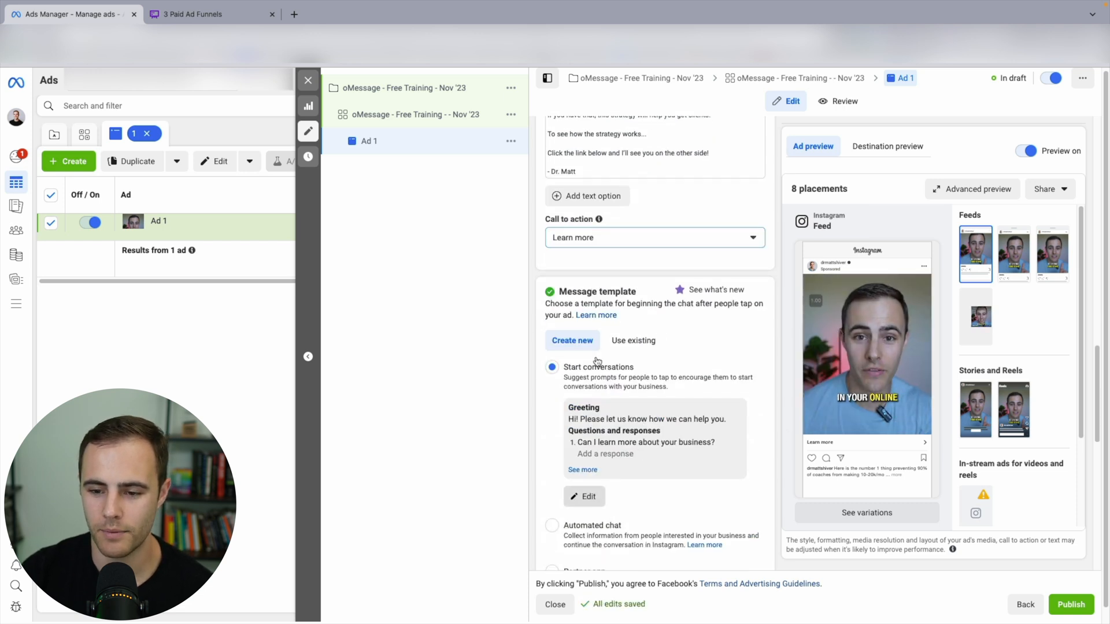
left_click(585, 496)
left_click(856, 105)
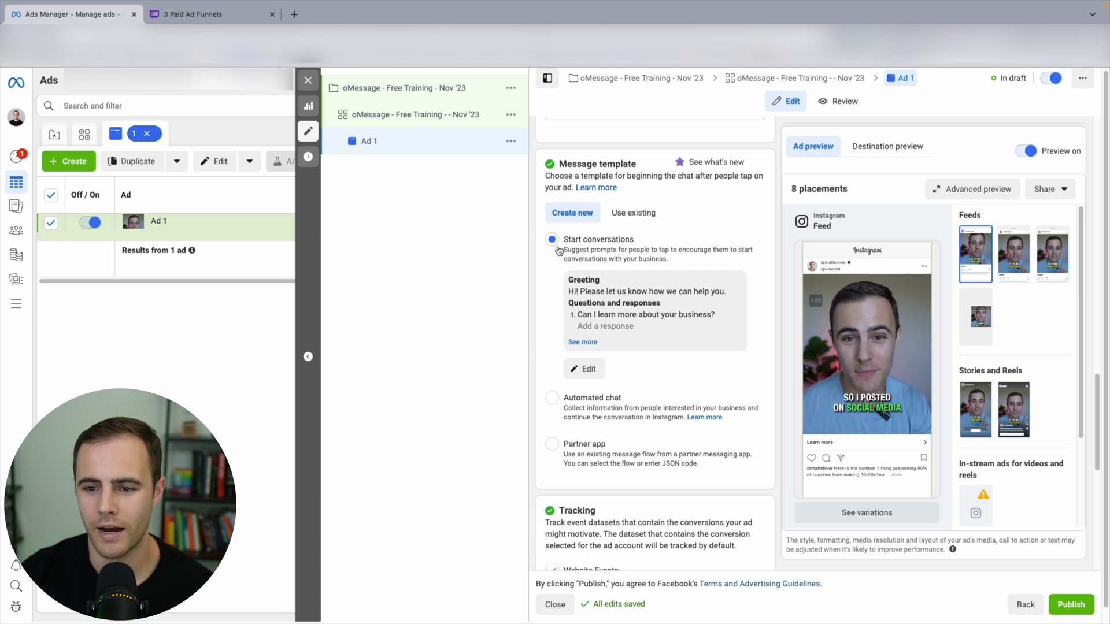
left_click(585, 368)
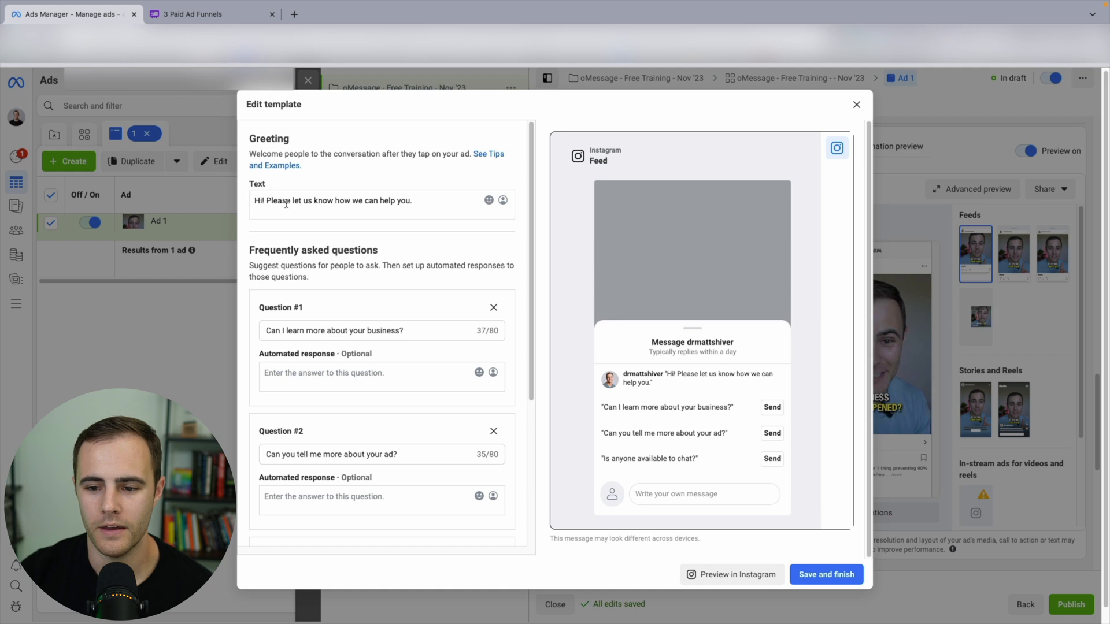
left_click(303, 215)
left_click_drag(669, 373, 674, 388)
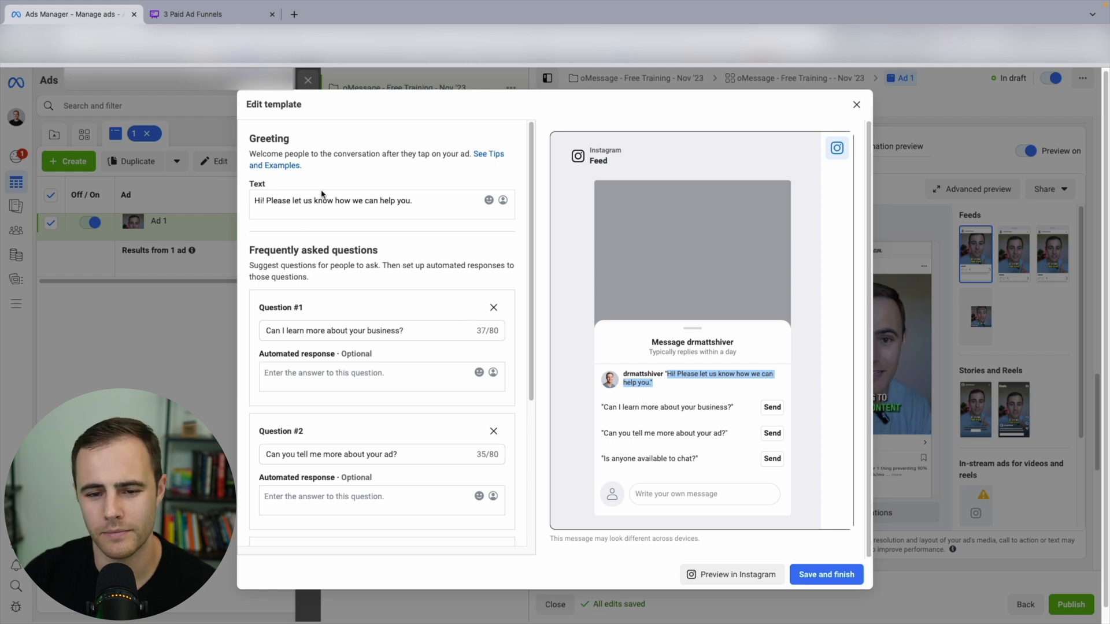
- Replace the default greeting text with "Hi" followed by the first name of recipient placeholder
double_click(306, 201)
triple_click(305, 202)
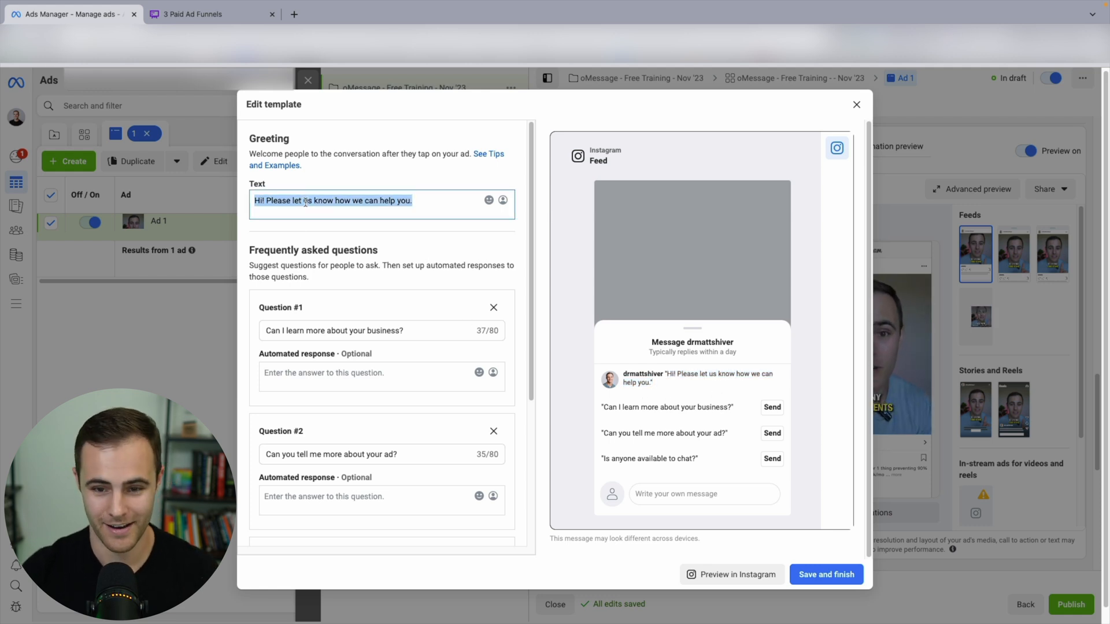
type("Hu")
left_click(503, 201)
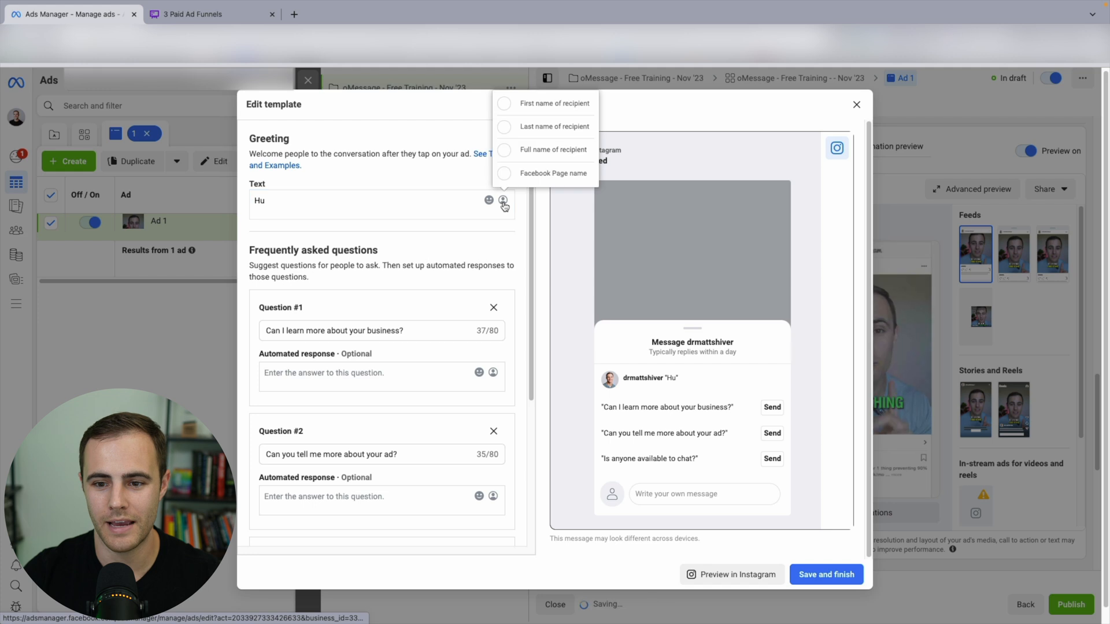
left_click(523, 104)
left_click(267, 200)
key("BackSpace")
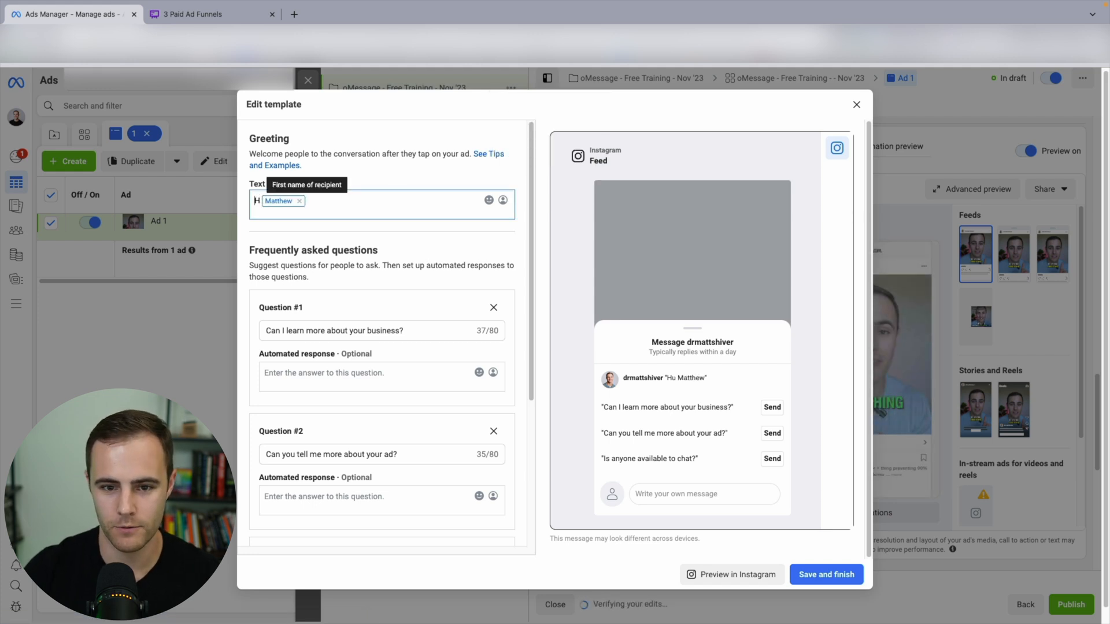
type("i")
key("End")
- Continue the greeting after the placeholder with "! Thanks for expressing interest in my free training to help you get more clients."
type("! Thanks for ")
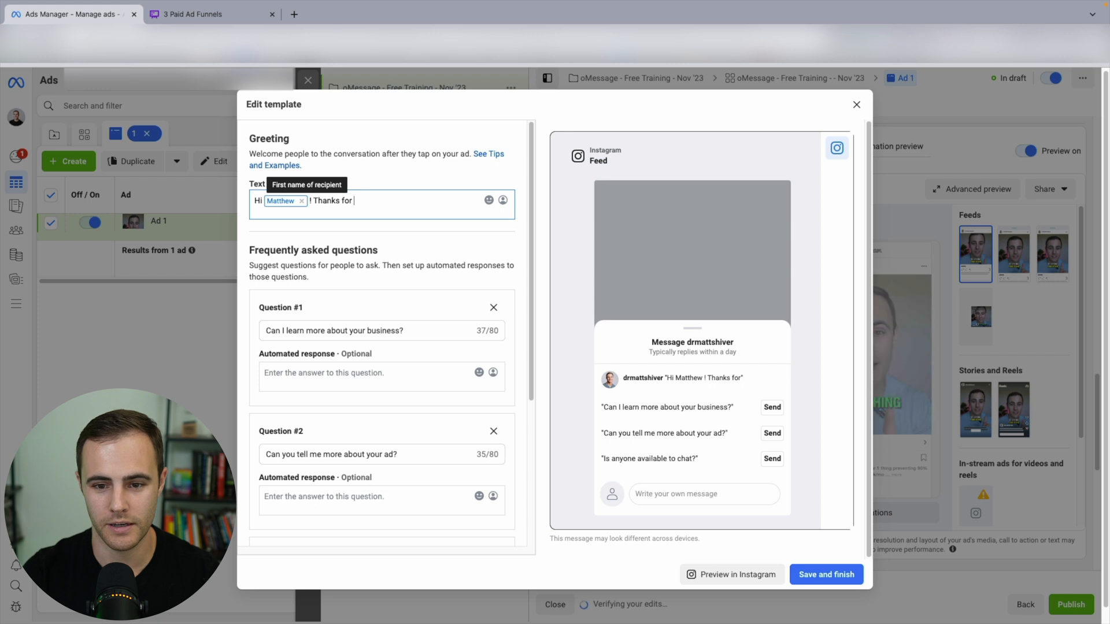
type("rexpressing interest in my free training to help you ")
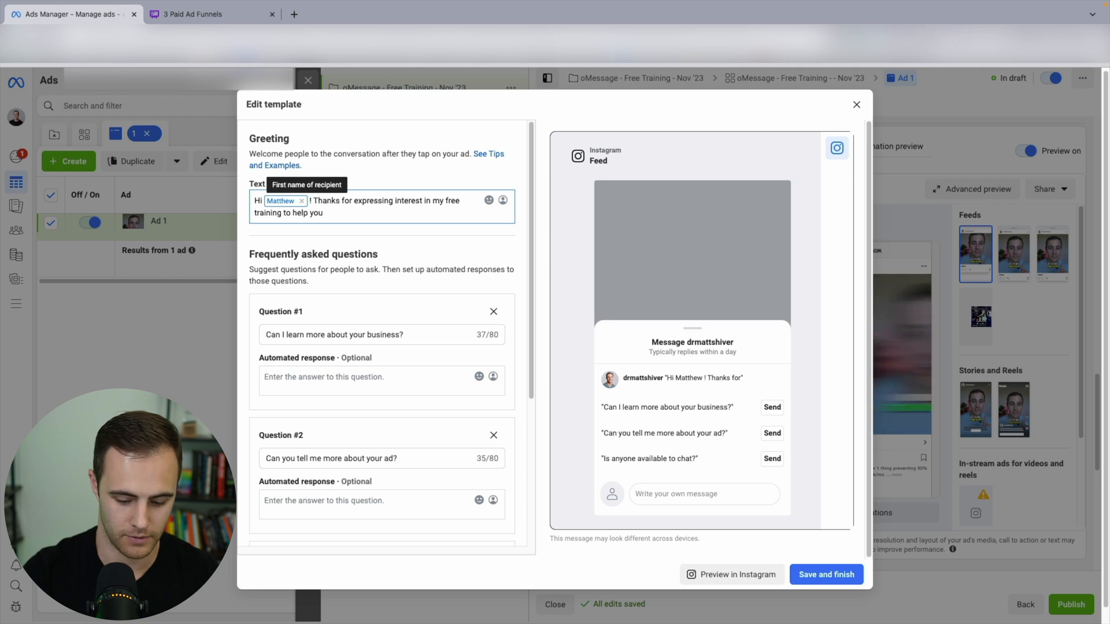
type("get more clients.")
key("Return")
key("Return")
- Add the closing line 'Just DM me the word "training" and I'll send it over!' to the greeting and highlight it in the preview
type("J")
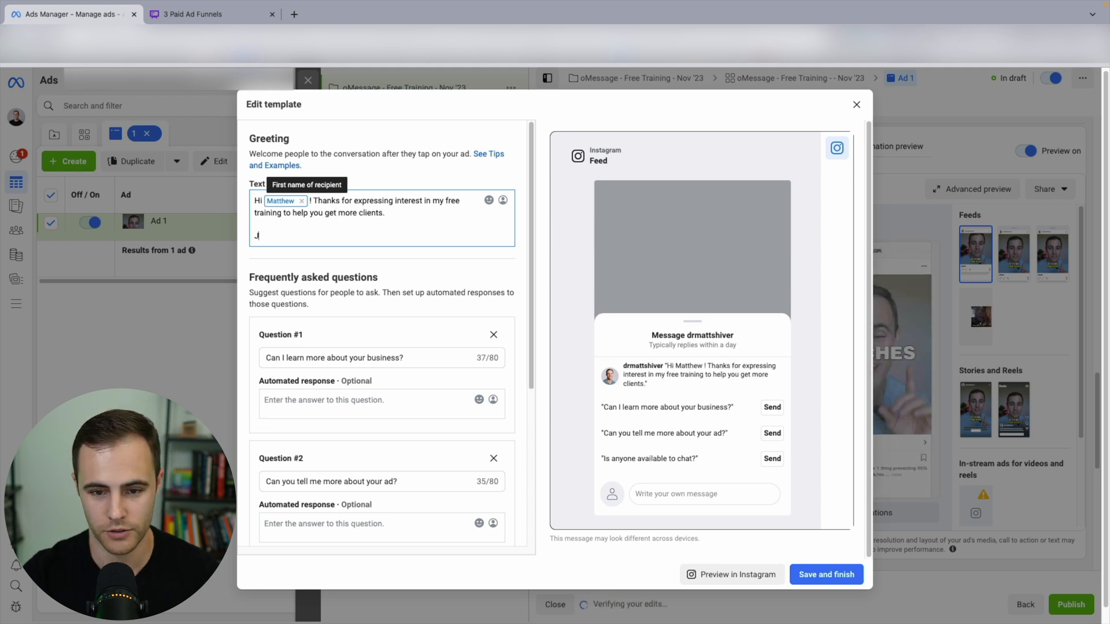
type("ust DM me t")
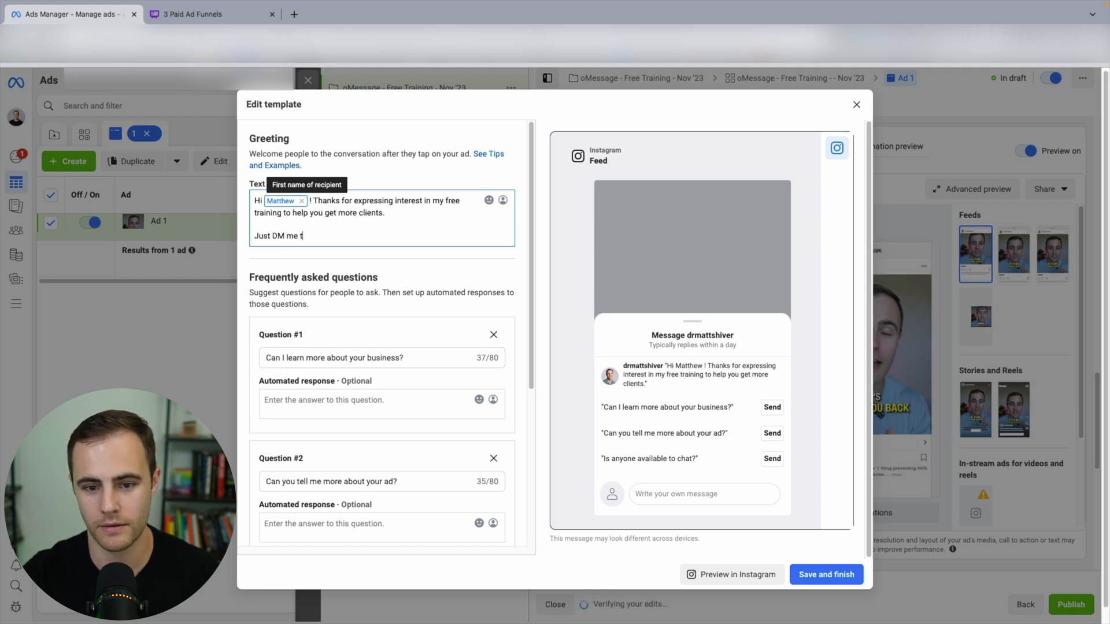
type("he word \"")
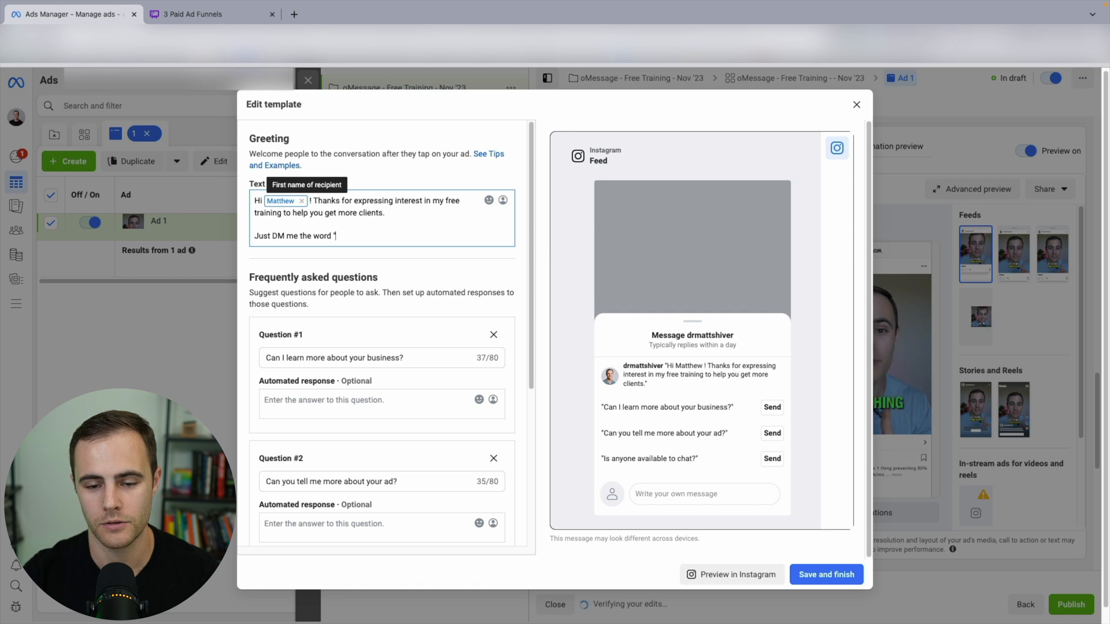
type("training\" and I'll send it over!")
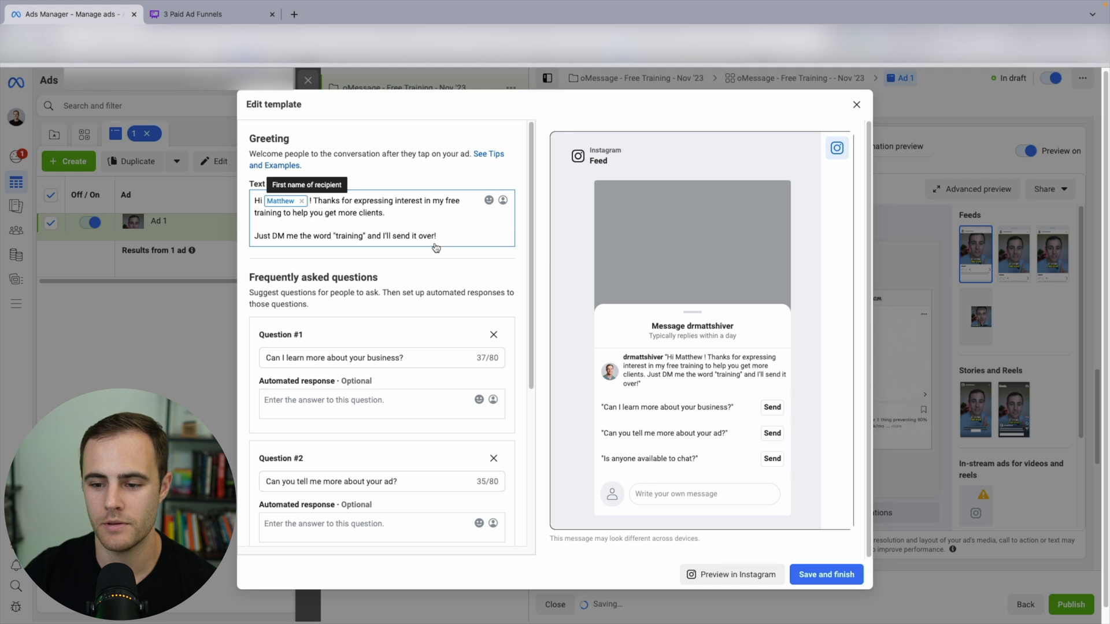
left_click_drag(648, 373, 640, 384)
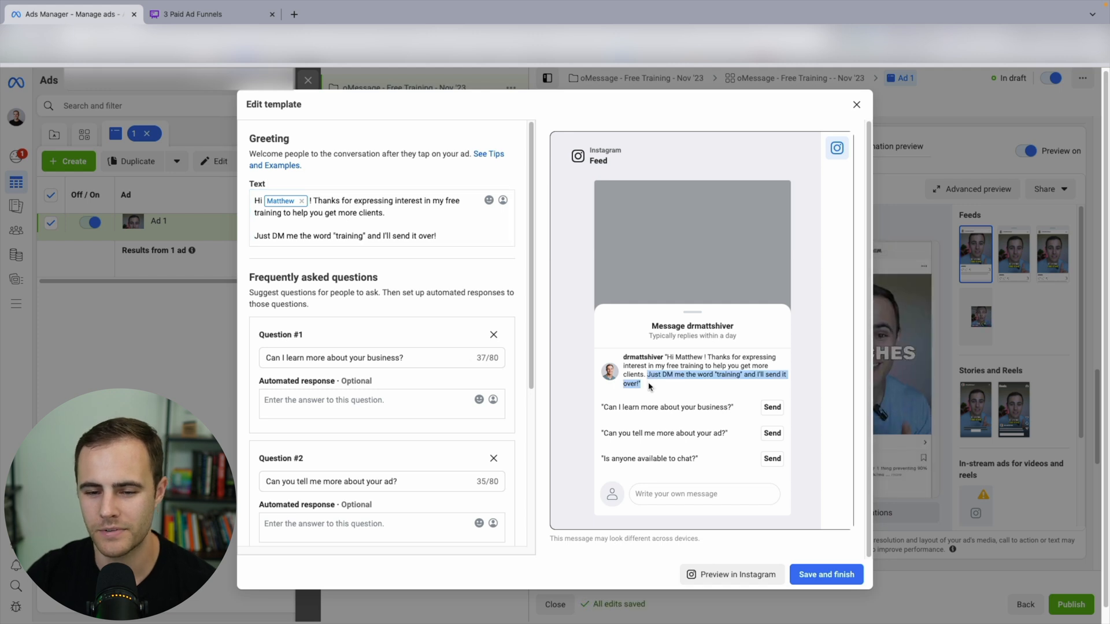
- Remove the space before the greeting's first exclamation mark and cut the thank-you sentence so the text continues directly with "DM me the word"
left_click(258, 224)
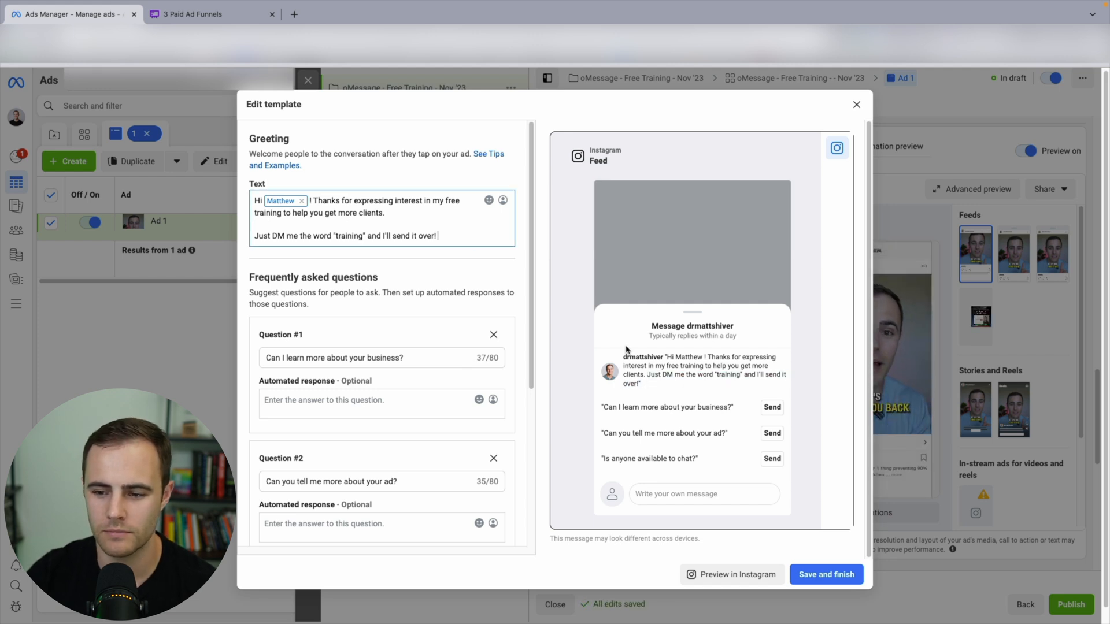
left_click(311, 201)
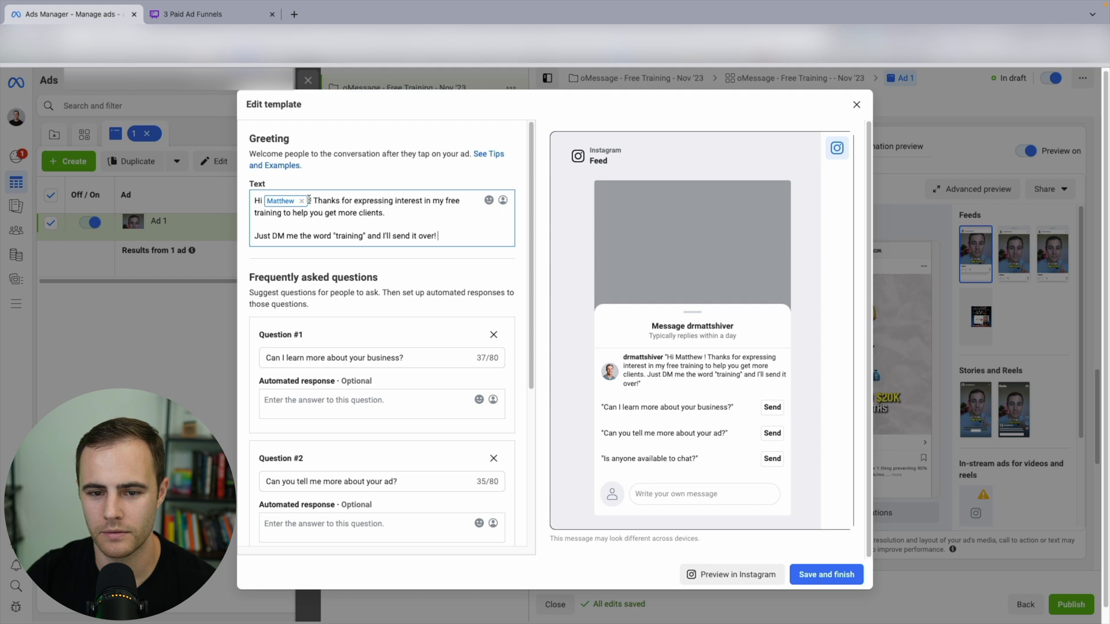
key("BackSpace")
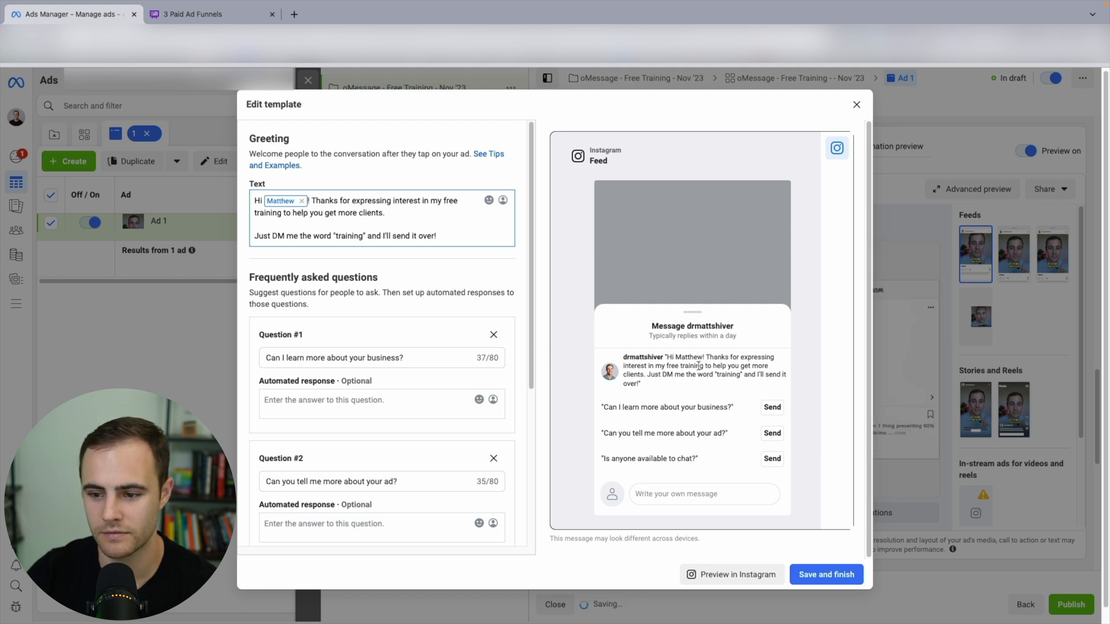
left_click_drag(312, 200, 276, 233)
key("BackSpace")
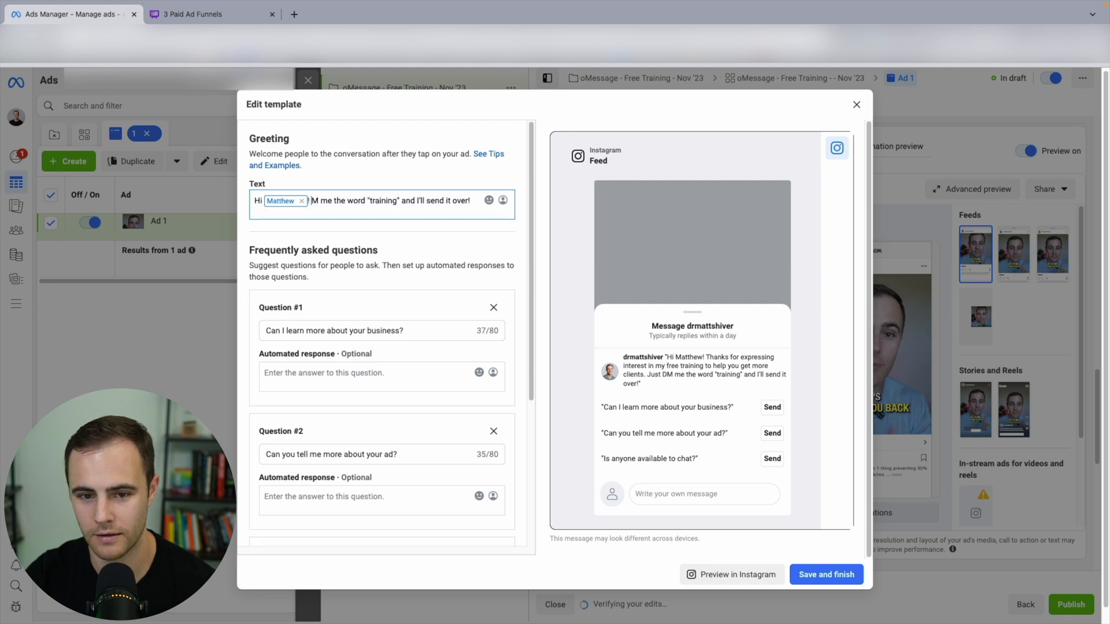
type("D")
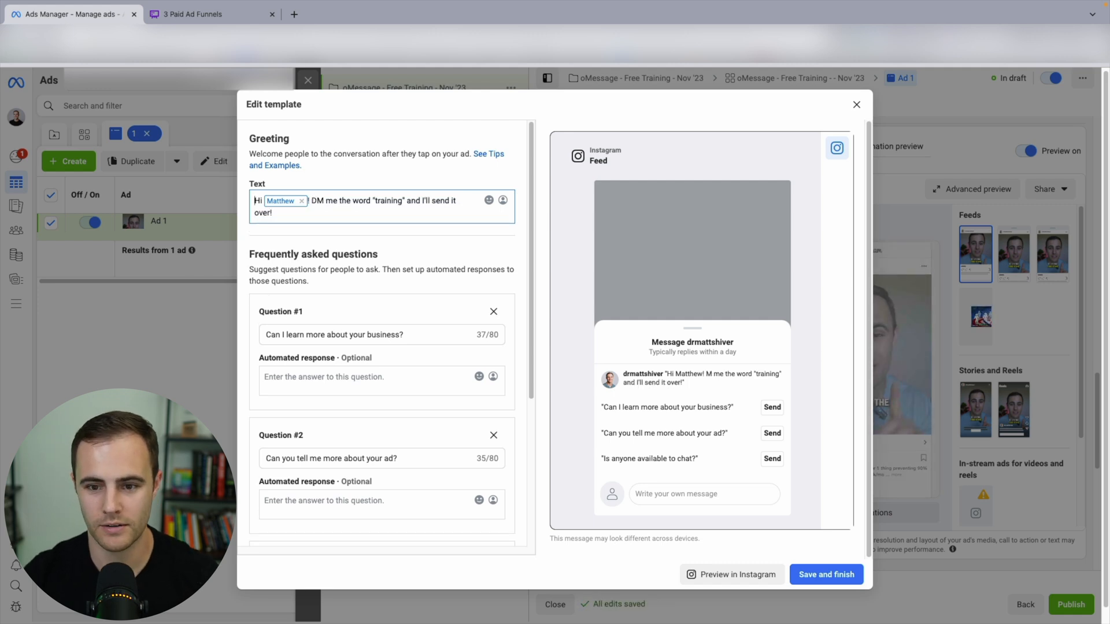
- Reword the greeting's ending to "I'll send that training over to you!" and highlight the message in the preview
type("at training")
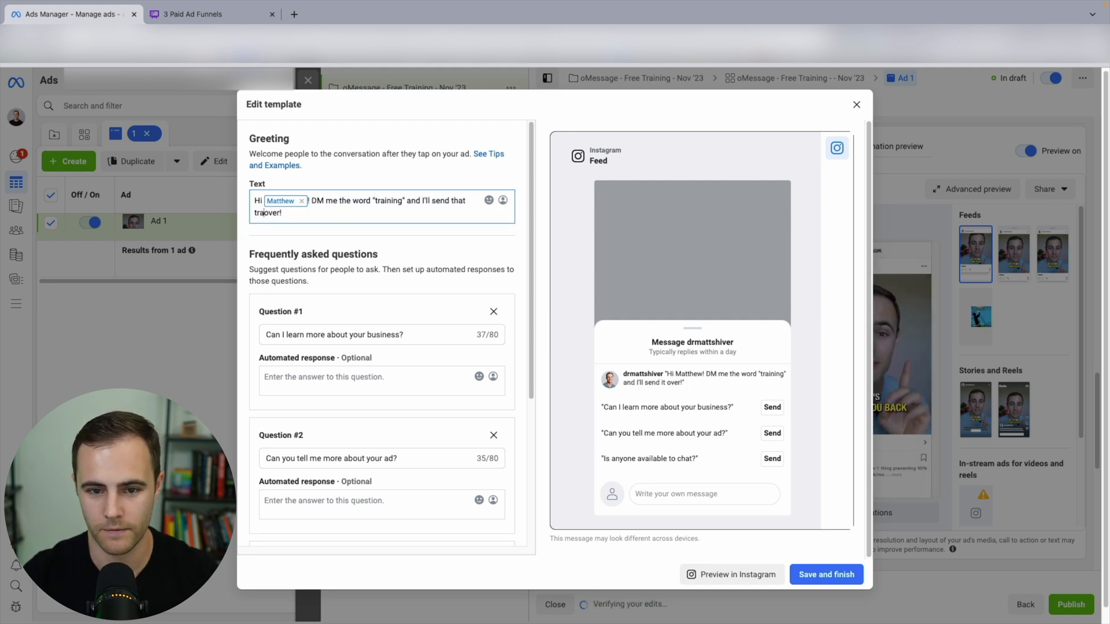
left_click(296, 212)
type("to you")
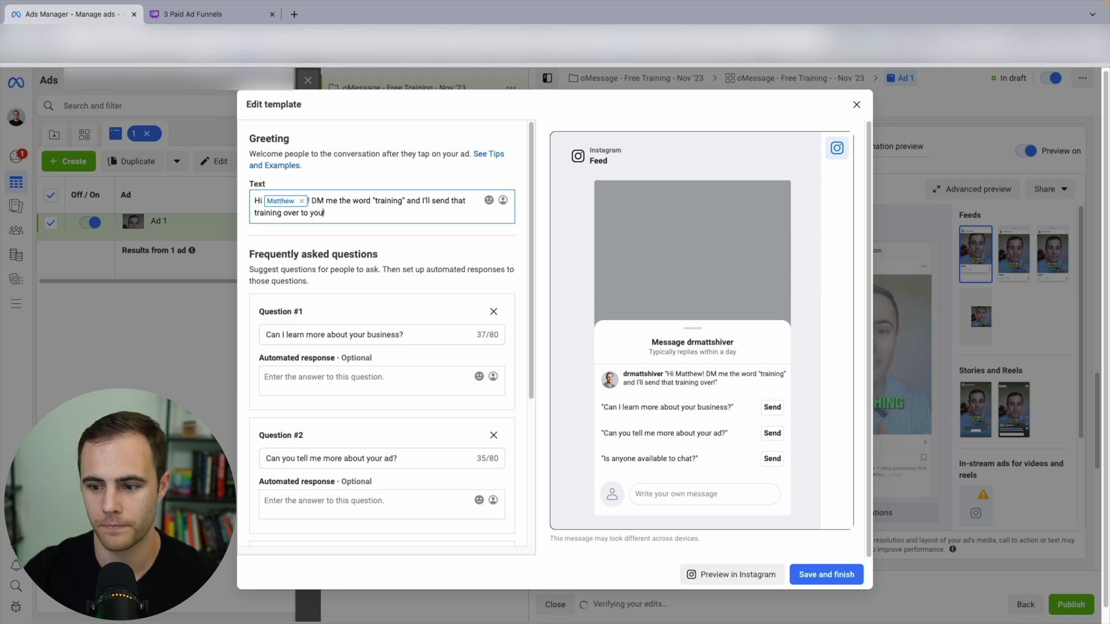
left_click_drag(738, 382, 645, 374)
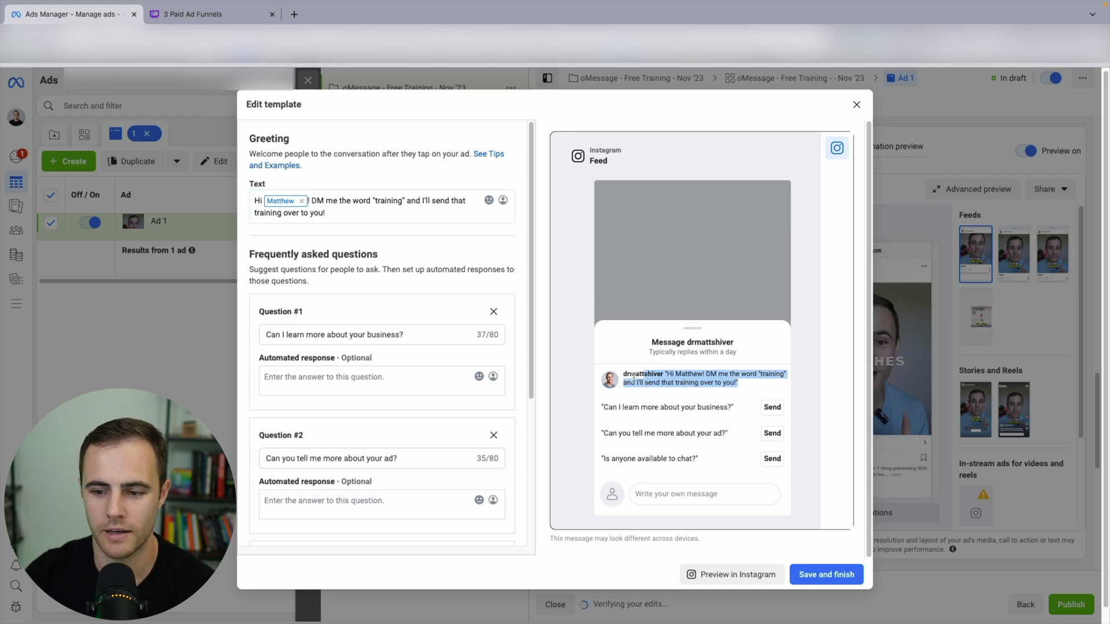
left_click(675, 370)
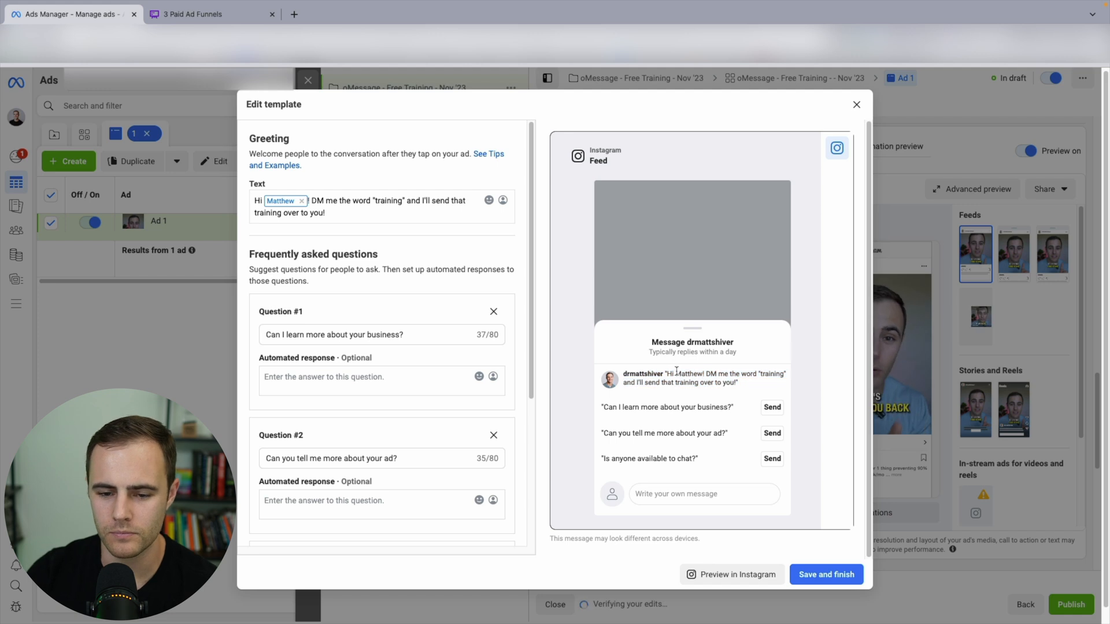
- Remove the questions "Can I learn more about your business?" and "Can you tell me more about your ad?" from the template
scroll(315, 316, "down", 1)
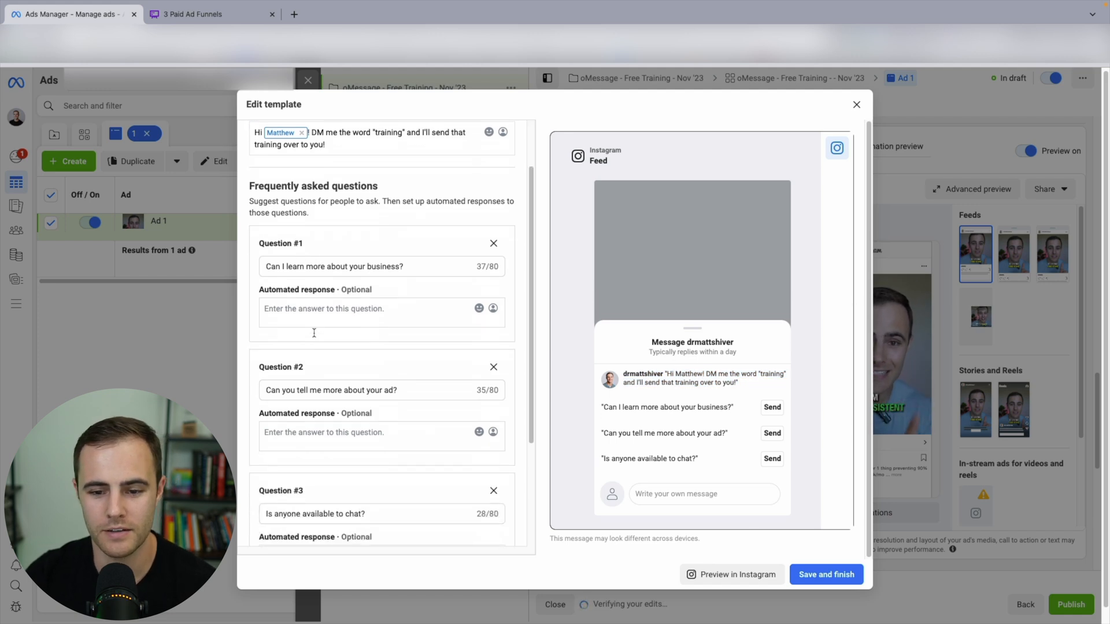
left_click(495, 241)
left_click(492, 241)
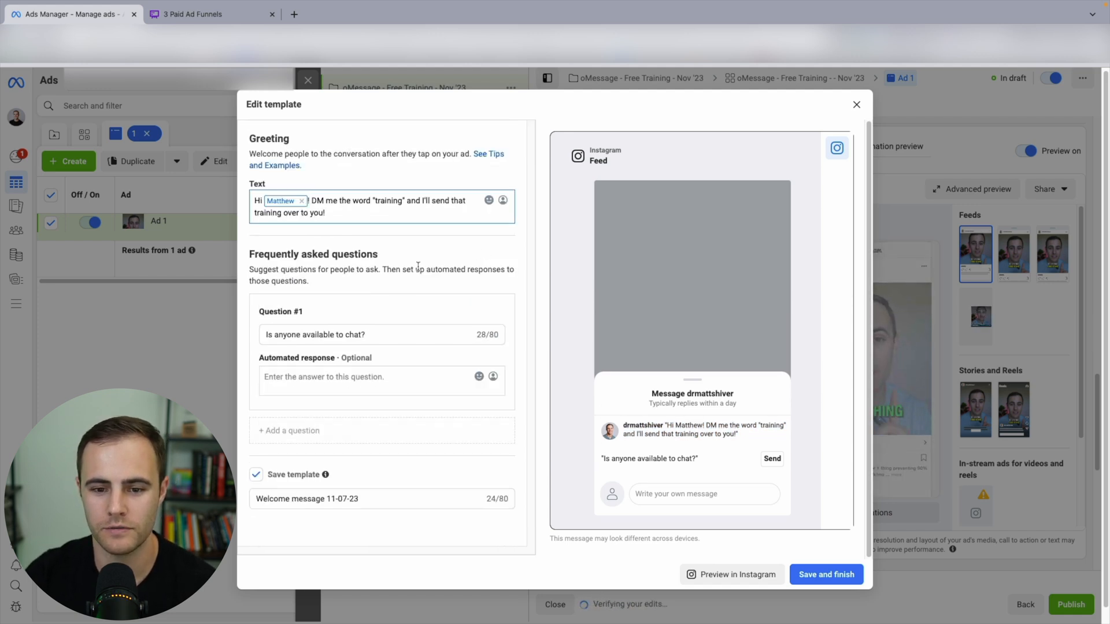
- Replace the remaining frequently asked question with "TRAINING" and capitalise the quoted keyword in the greeting to match
triple_click(314, 333)
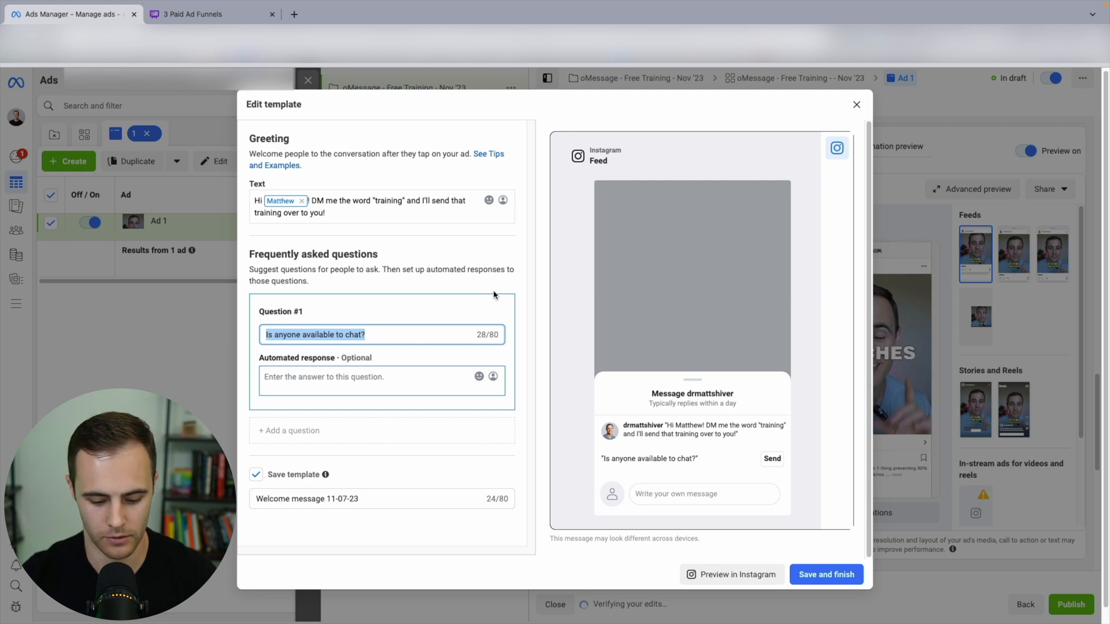
type("training")
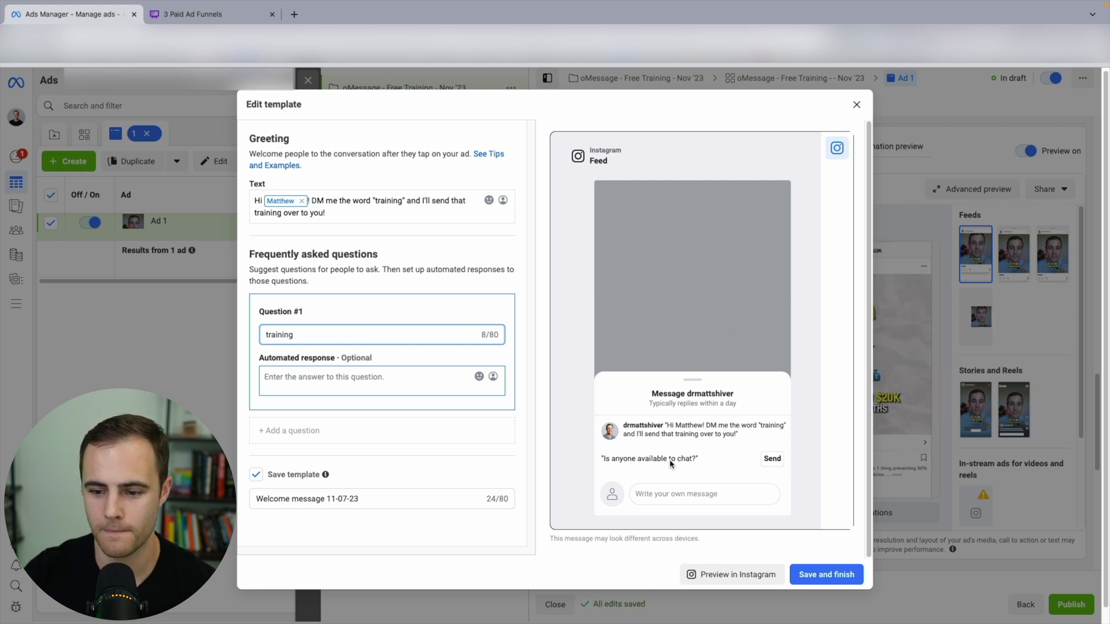
double_click(292, 339)
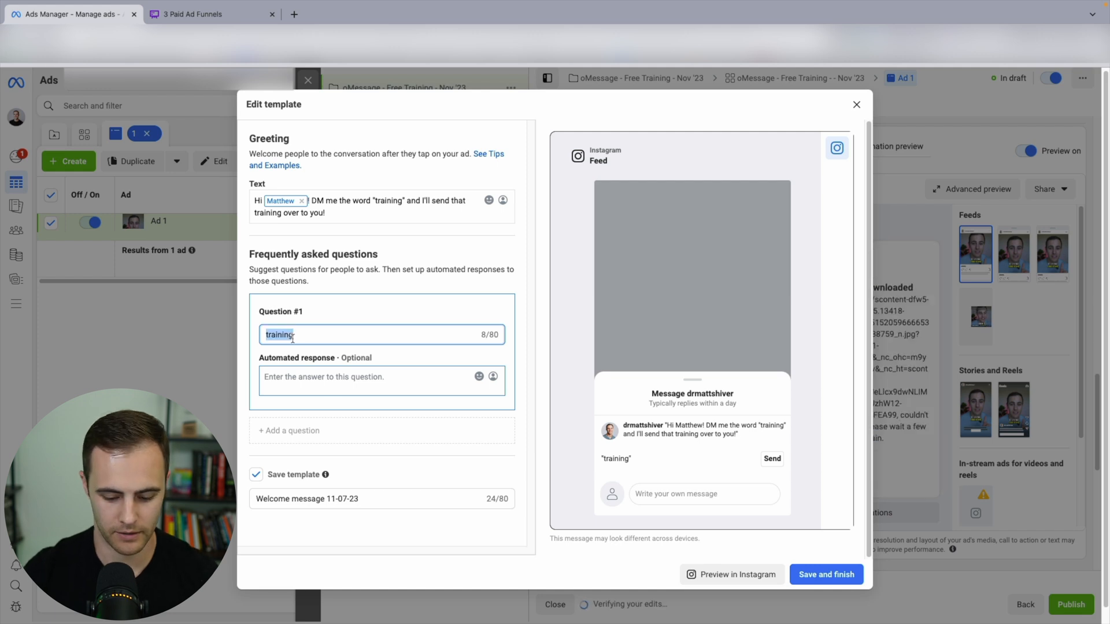
type("TRAINING")
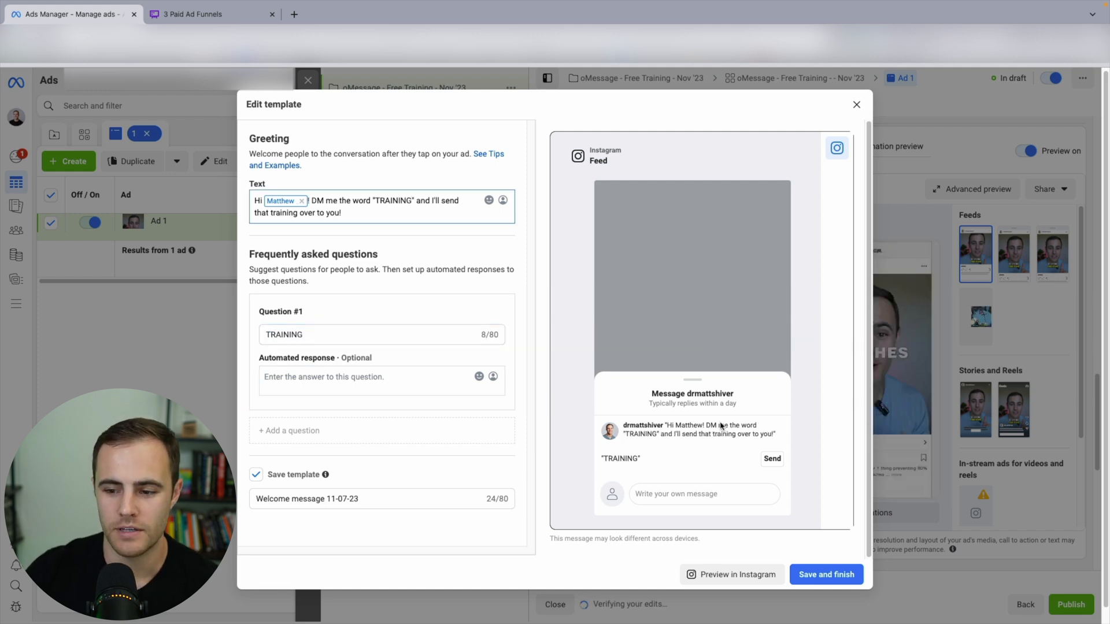
- Write the TRAINING question's automated response as "Here is the link to the training:" followed by the free training page's URL
left_click(315, 387)
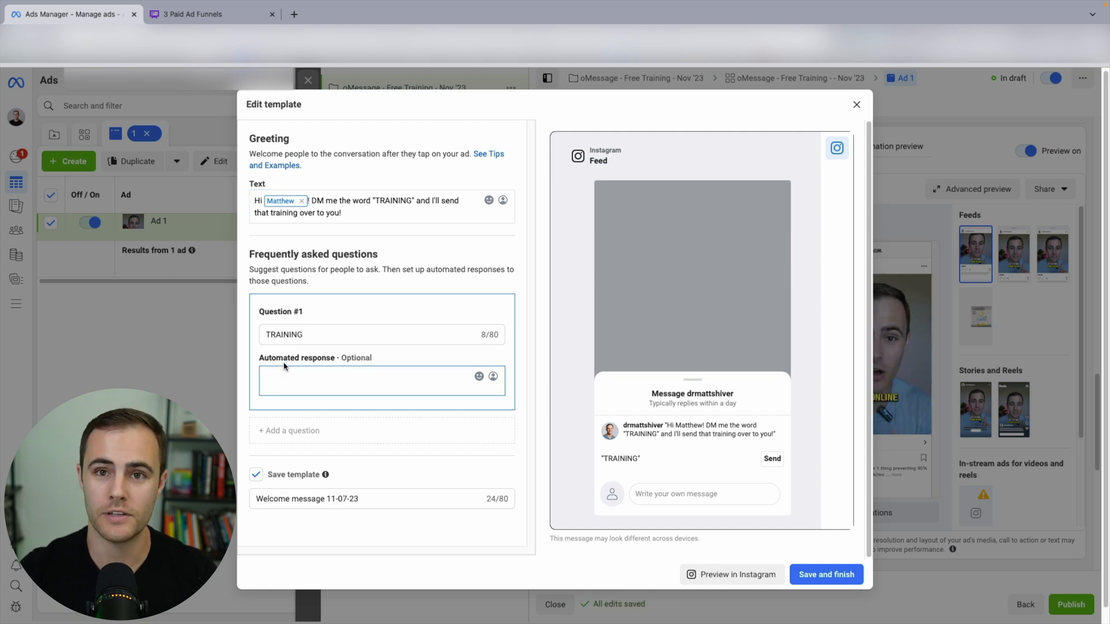
type("Here is the link ")
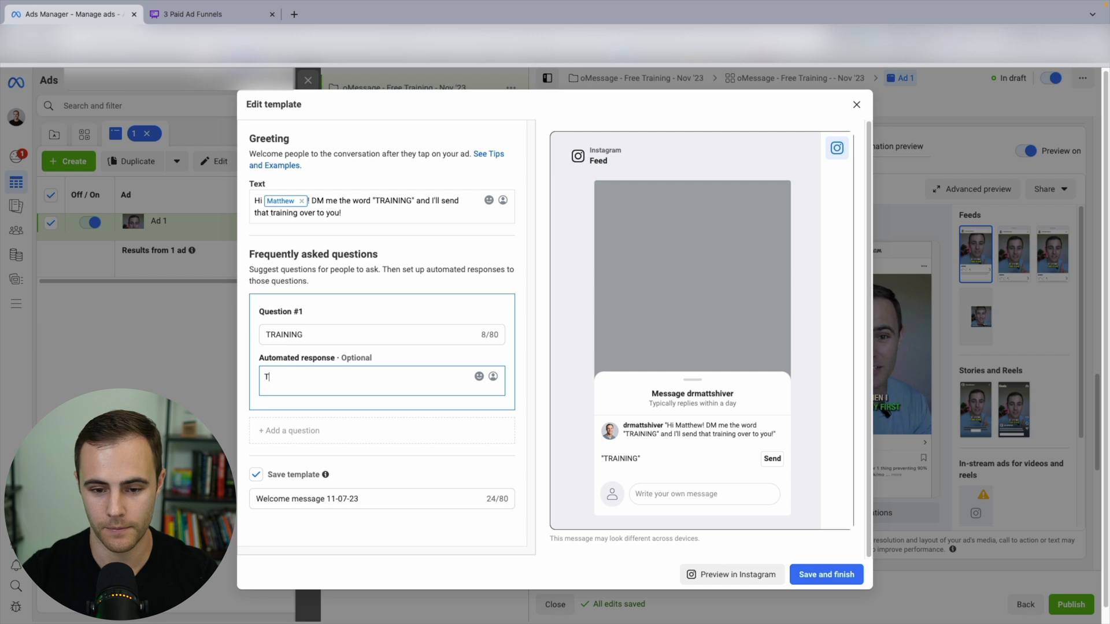
type("t")
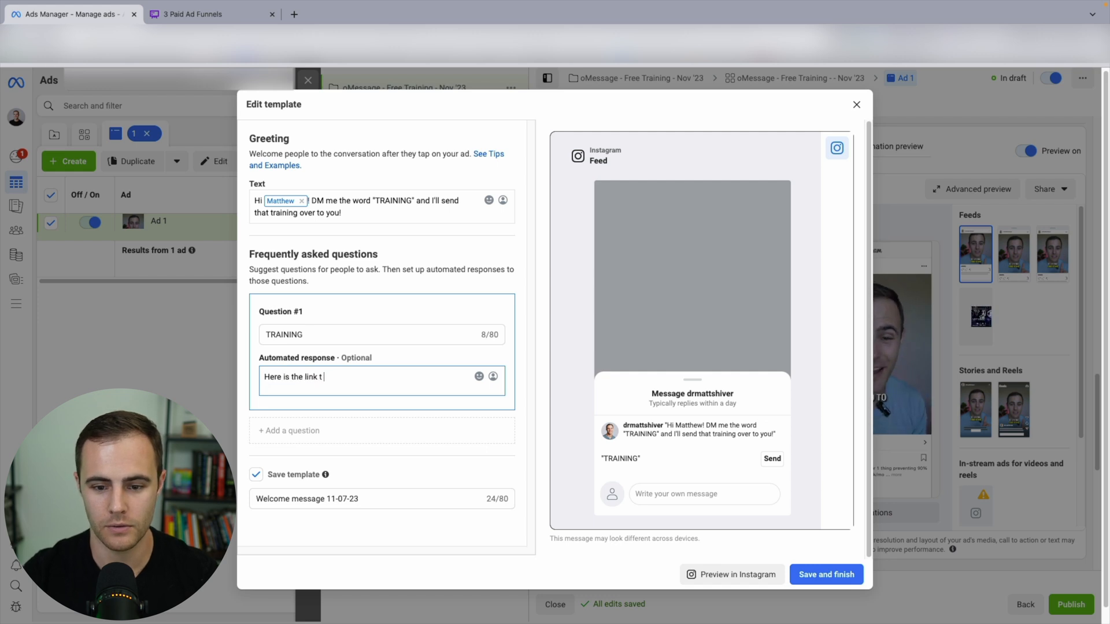
type("o the trainingL:")
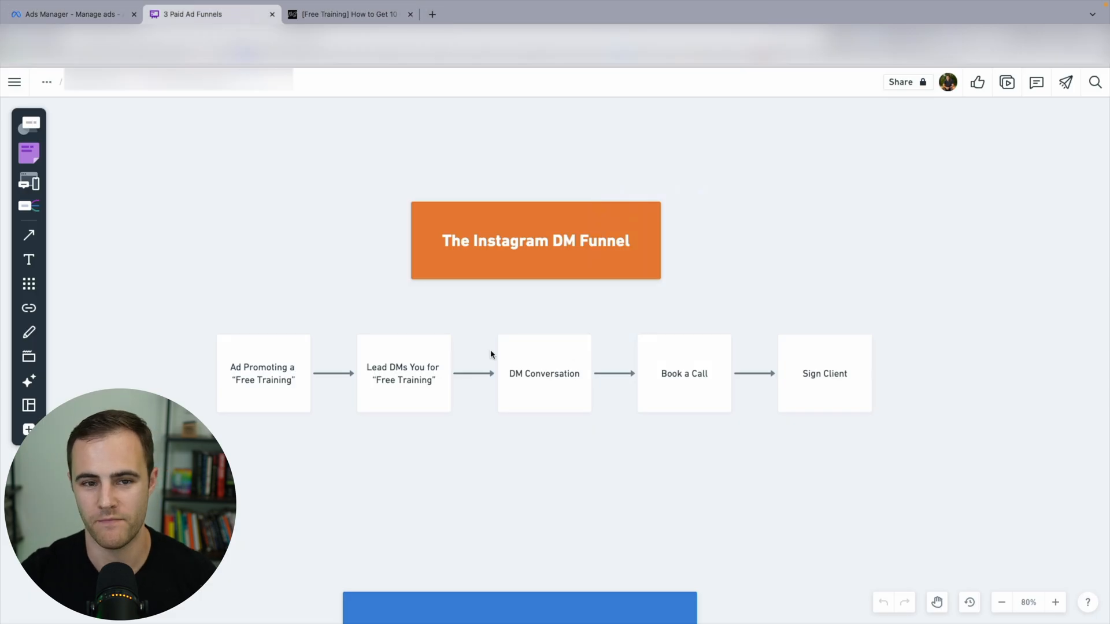
left_click(100, 19)
type("https://mattshiver.com/freetraining")
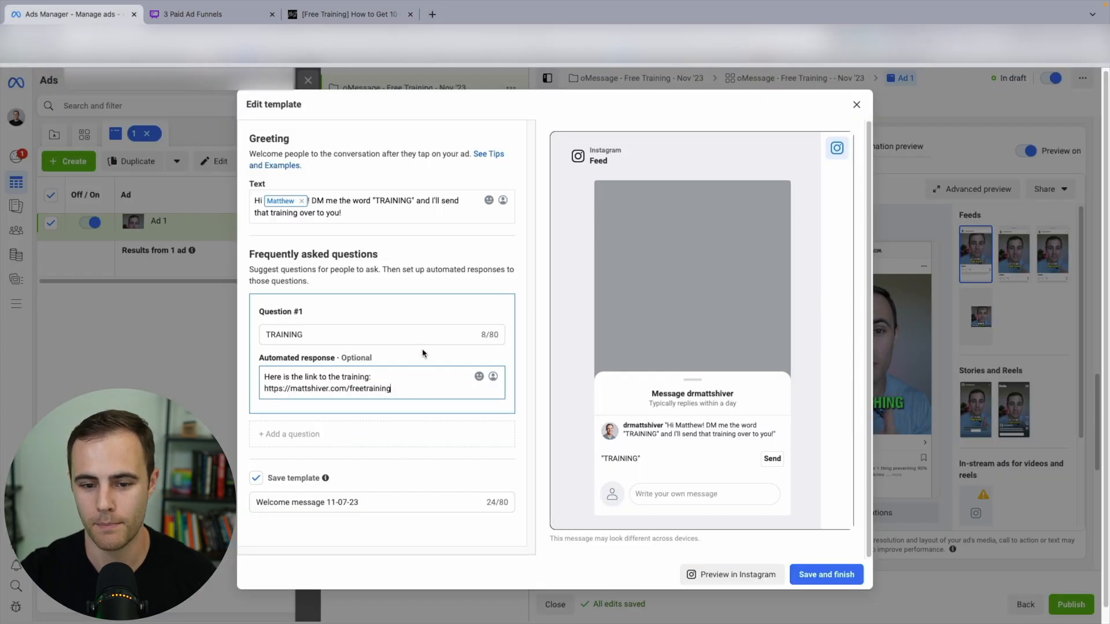
- Add "I will shoot you a message back when I'm online!" and "Enjoy!" to the automated response as separate paragraphs below the link
key("Return")
key("Return")
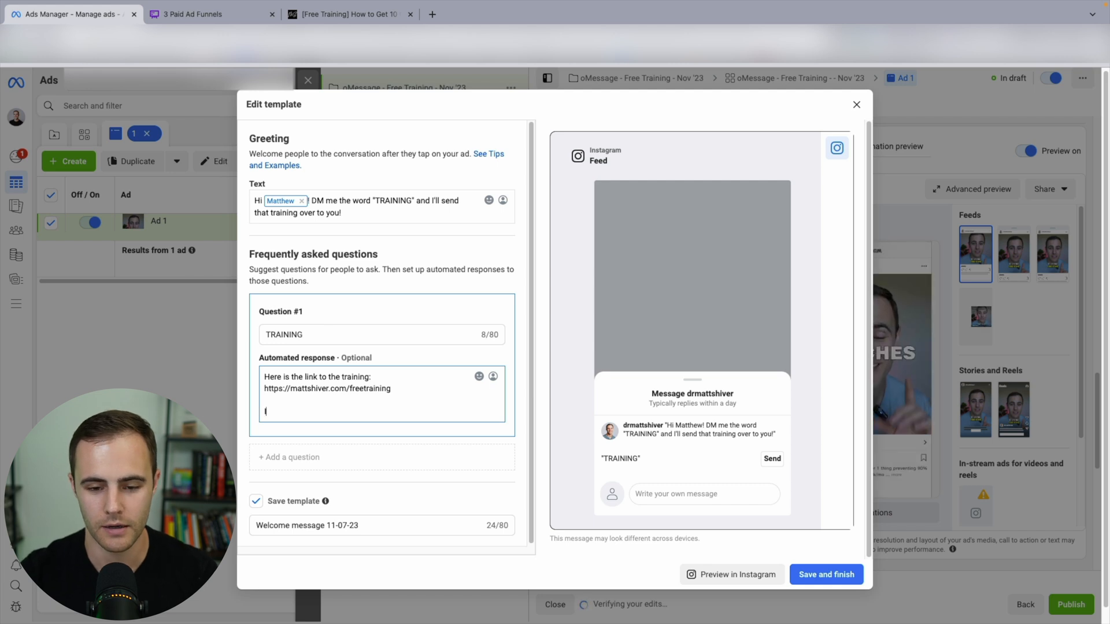
type("I will sho")
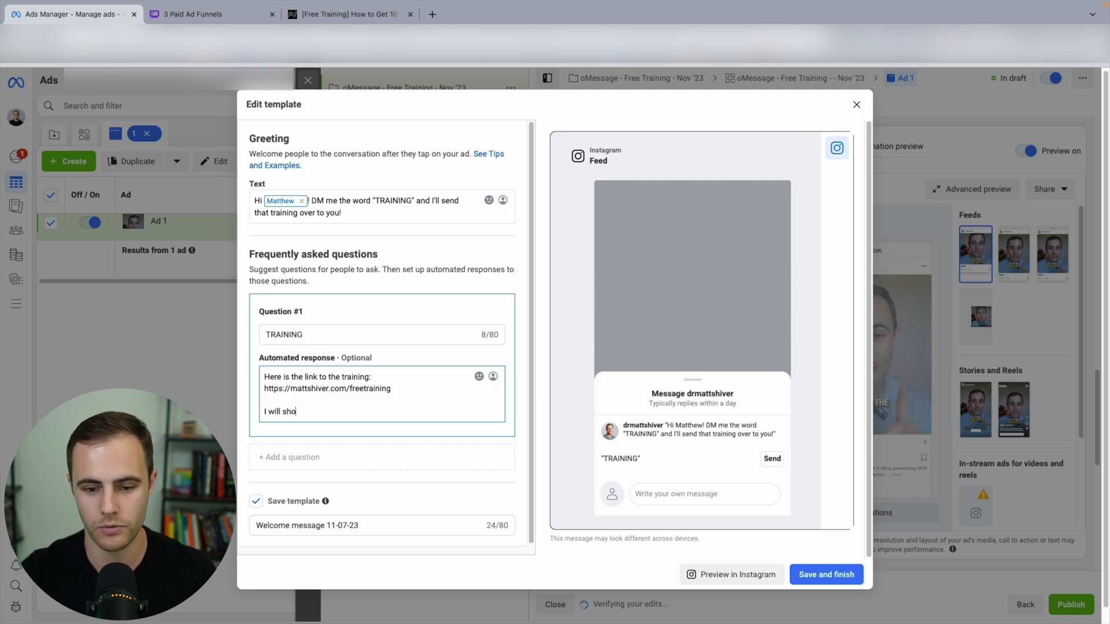
type("ot you a message back")
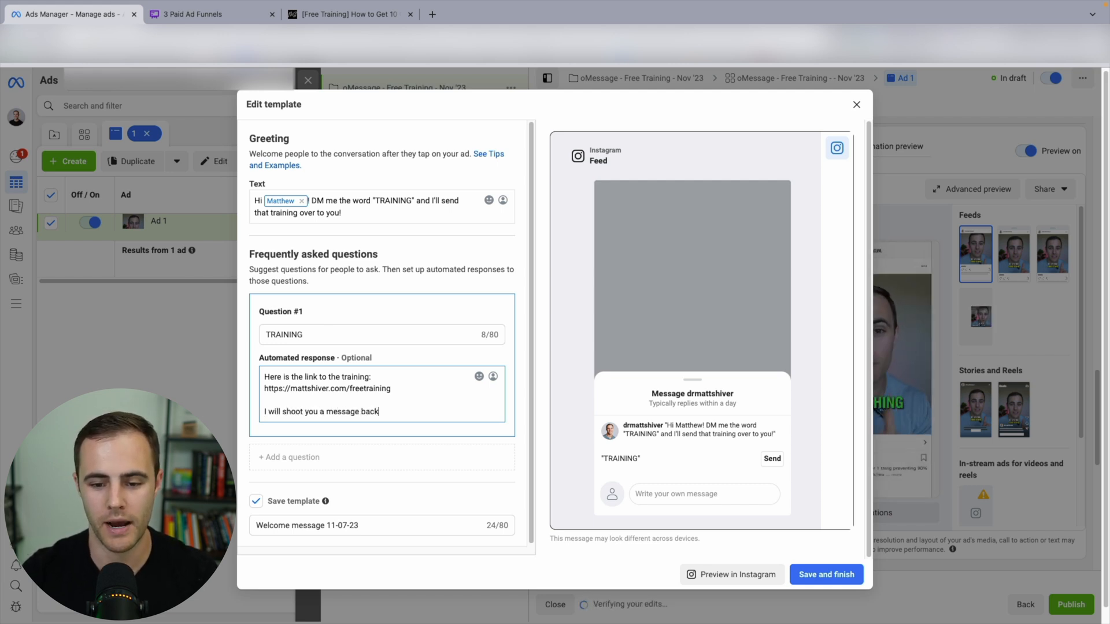
type(" when I'm online! Enjoy!")
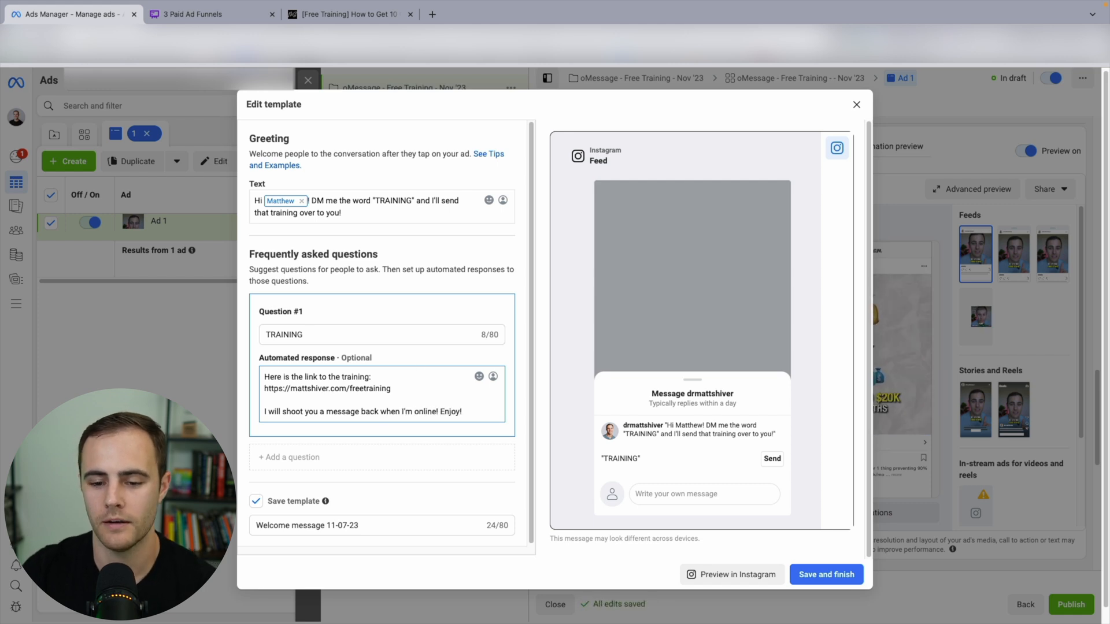
left_click(439, 410)
key("Return")
key("Return")
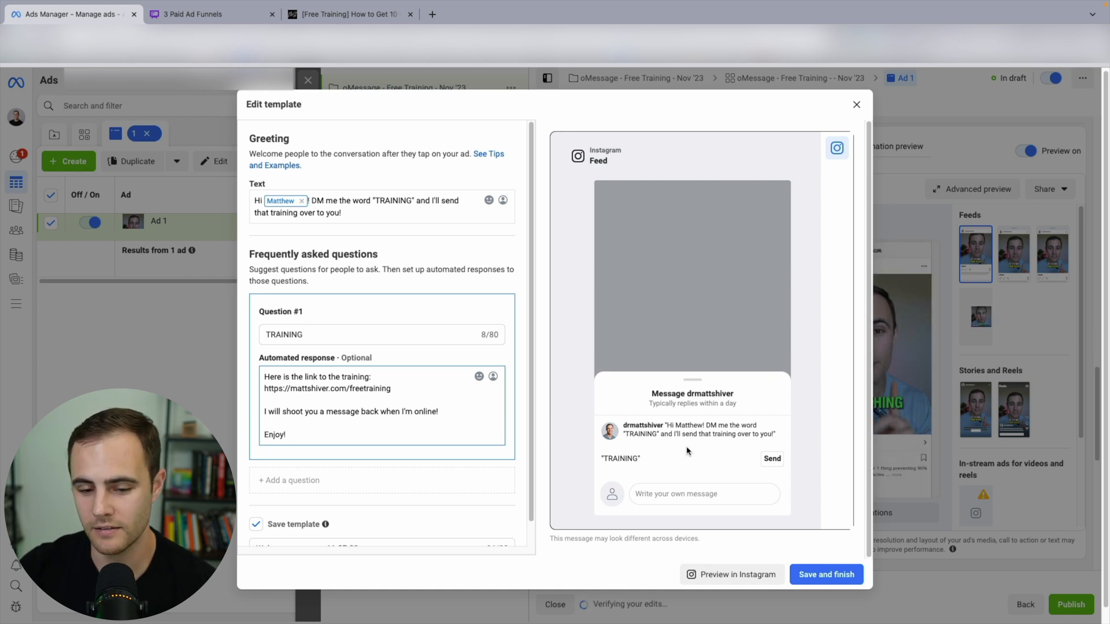
- Close the message template and leave without saving its changes
scroll(318, 383, "down", 1)
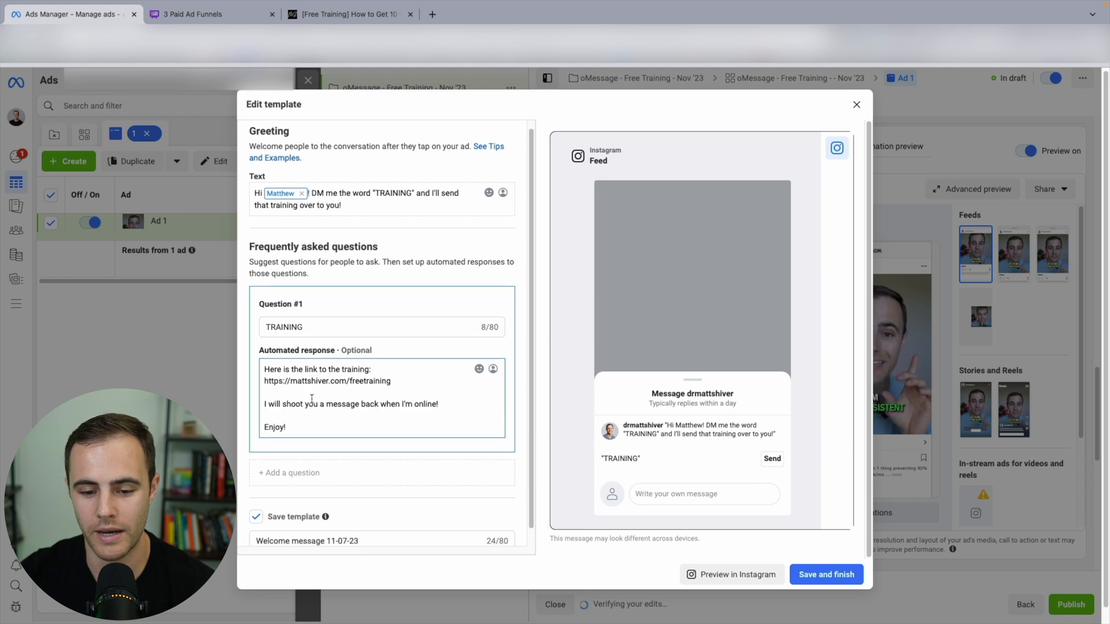
scroll(324, 393, "down", 1)
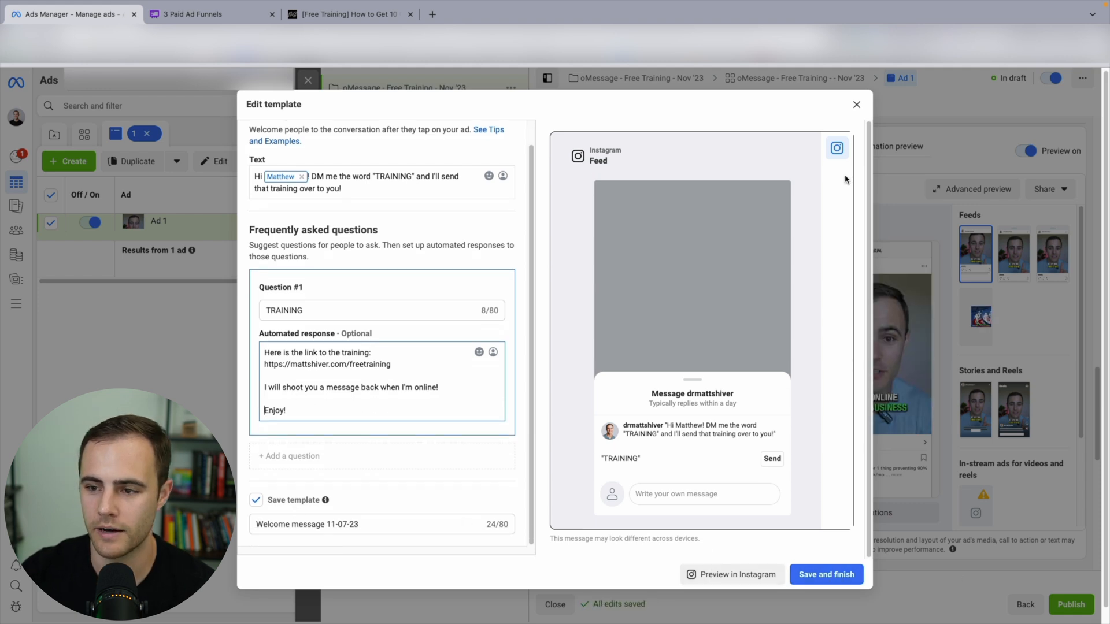
left_click(855, 105)
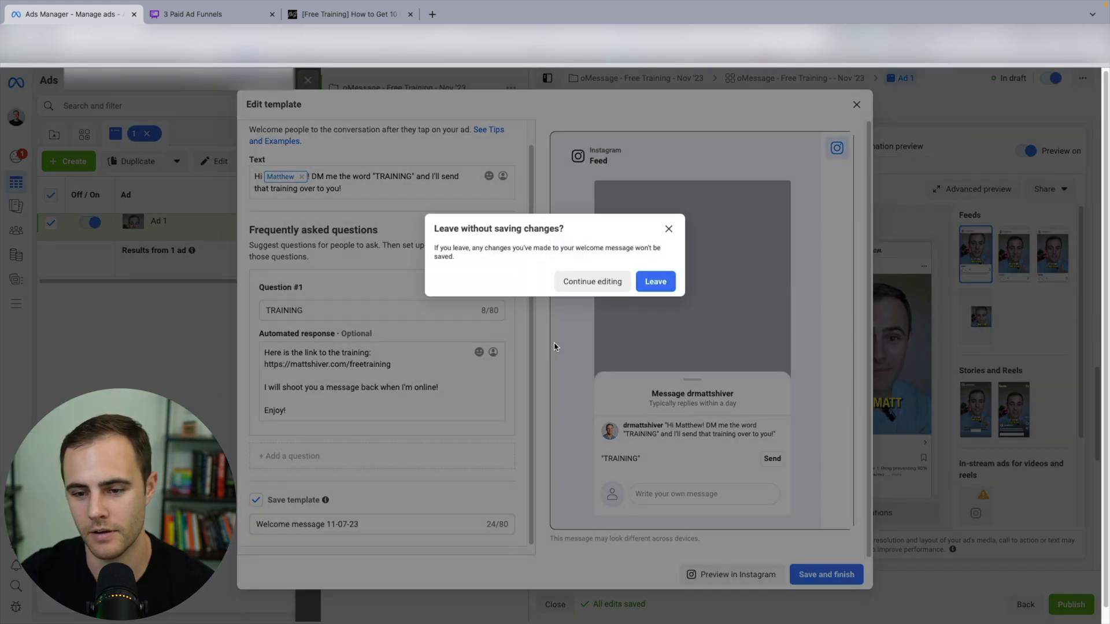
left_click(649, 282)
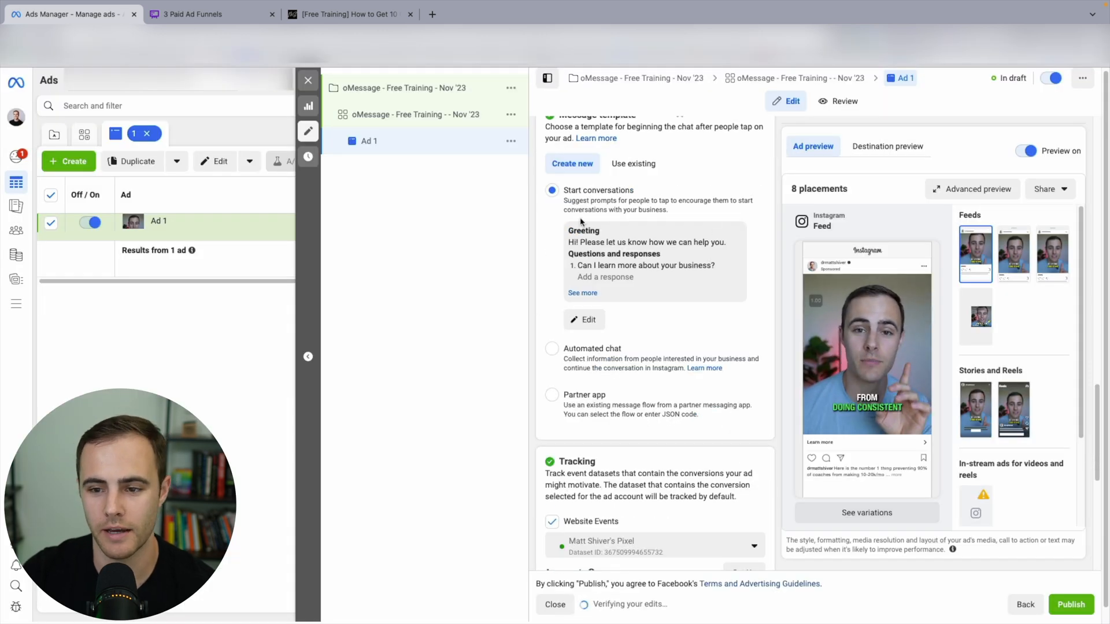
- Quickly duplicate Ad 1 and then its copy to get three ads in the ad set
scroll(621, 187, "down", 3)
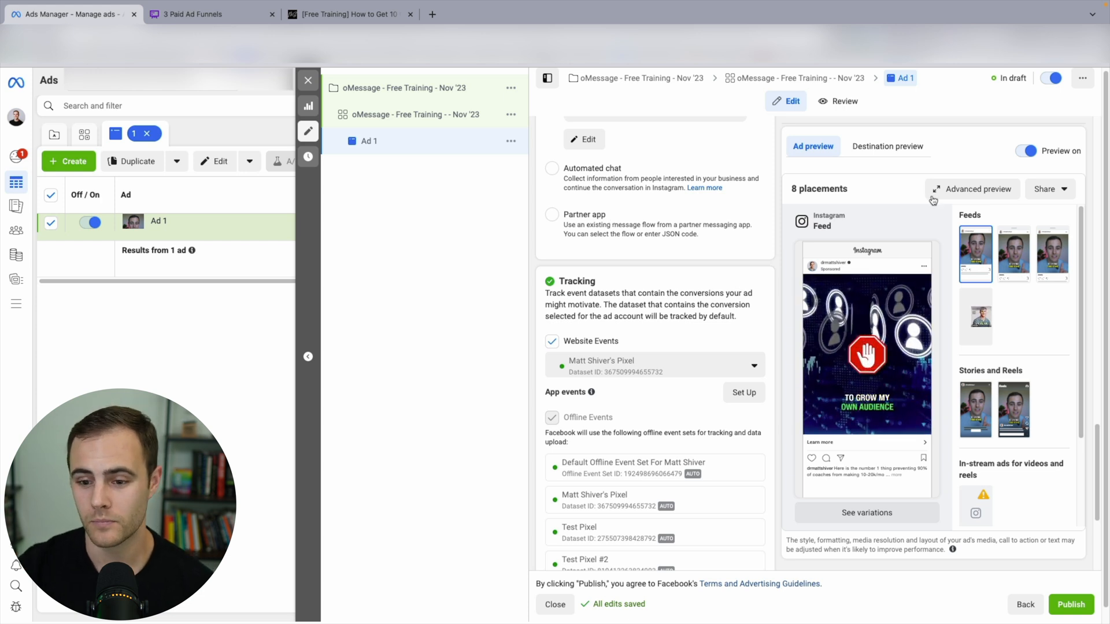
scroll(709, 315, "down", 3)
scroll(708, 315, "up", 15)
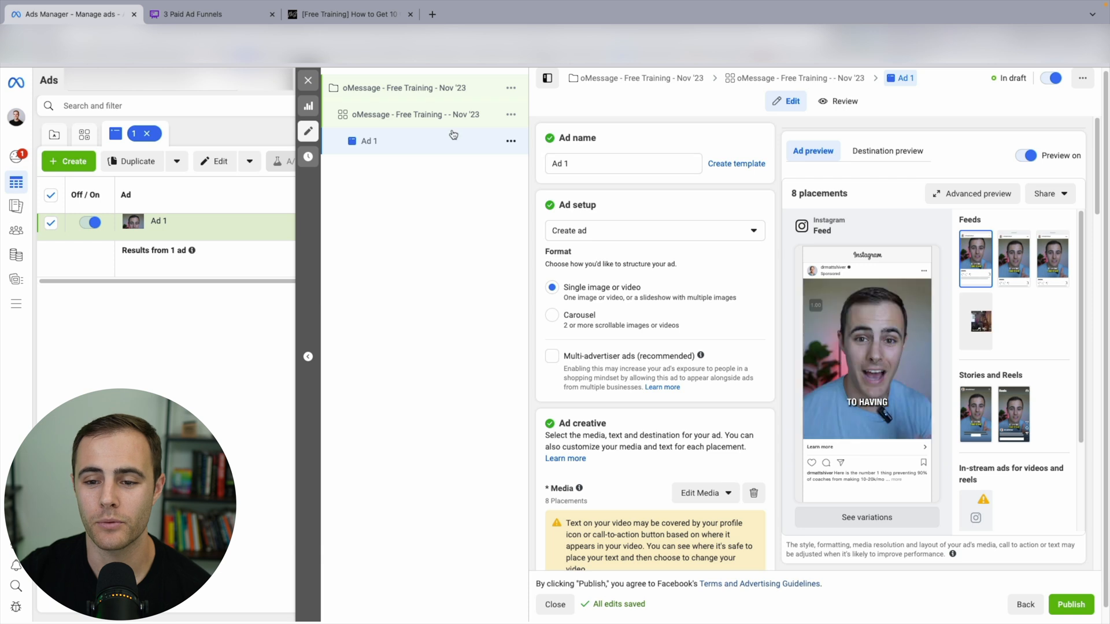
left_click(511, 141)
left_click(546, 184)
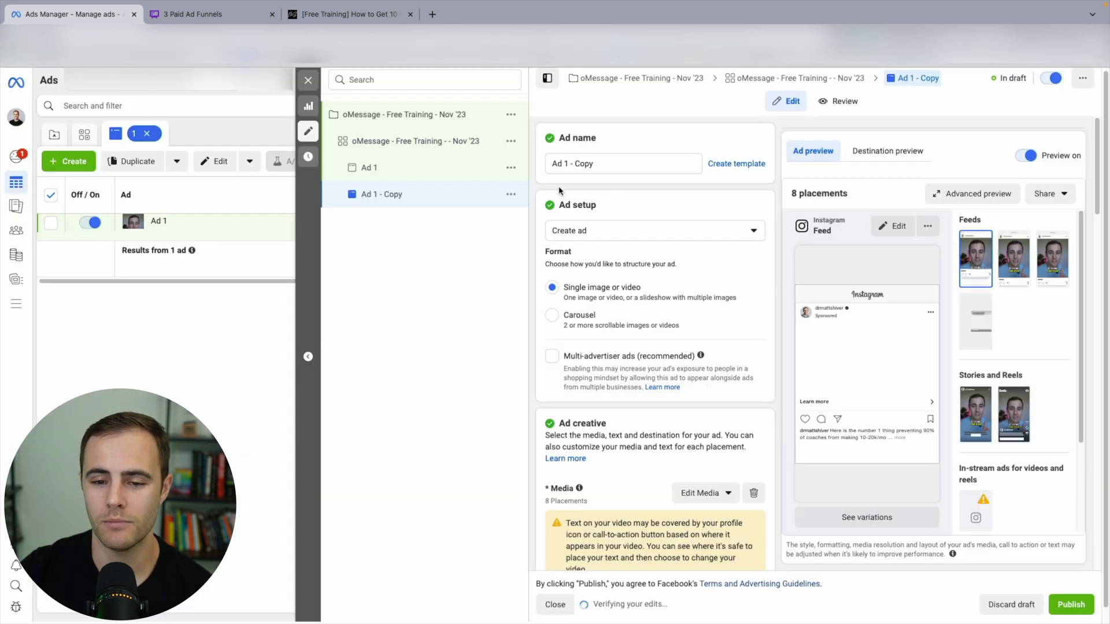
left_click(511, 194)
left_click(546, 236)
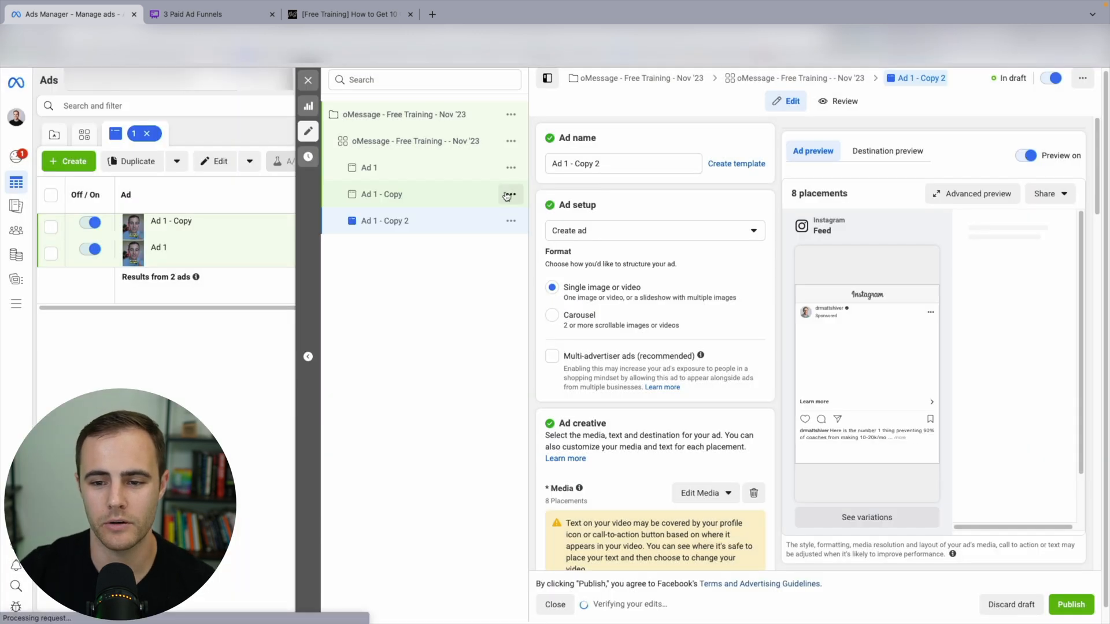
- Rename the two duplicated ads as "Ad 2" and "Ad 3"
left_click(510, 196)
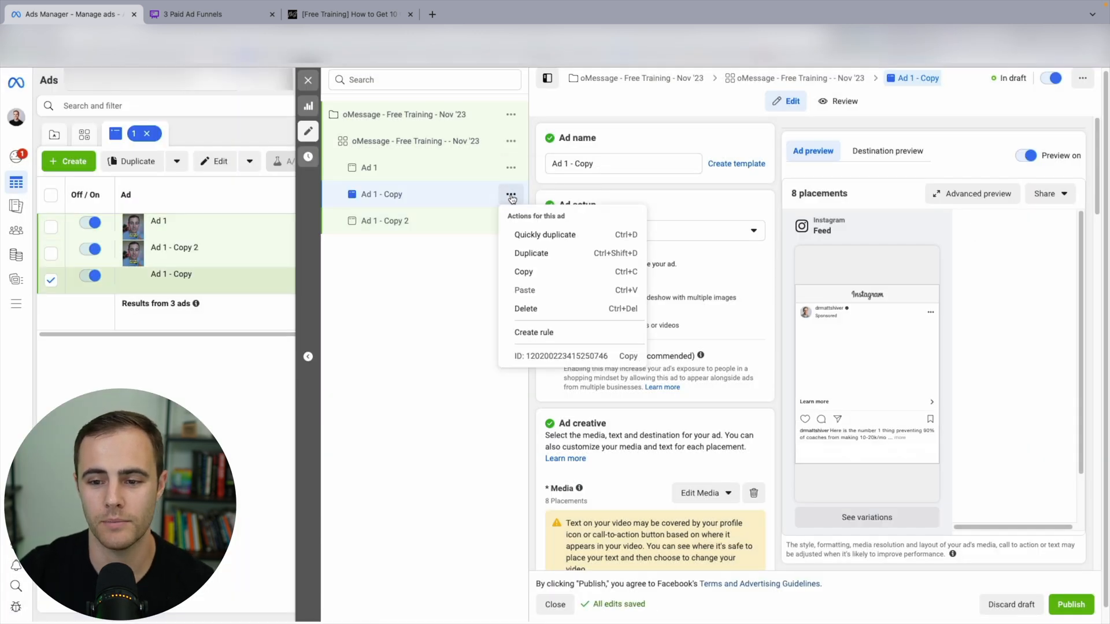
left_click(416, 263)
left_click_drag(565, 163, 619, 164)
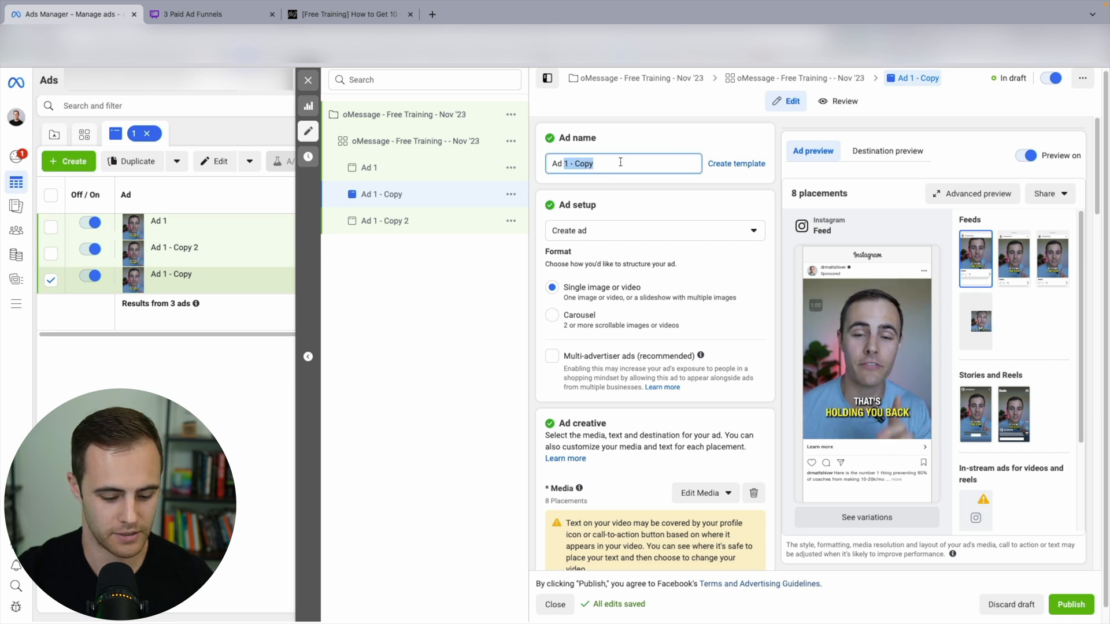
type("2")
left_click(399, 224)
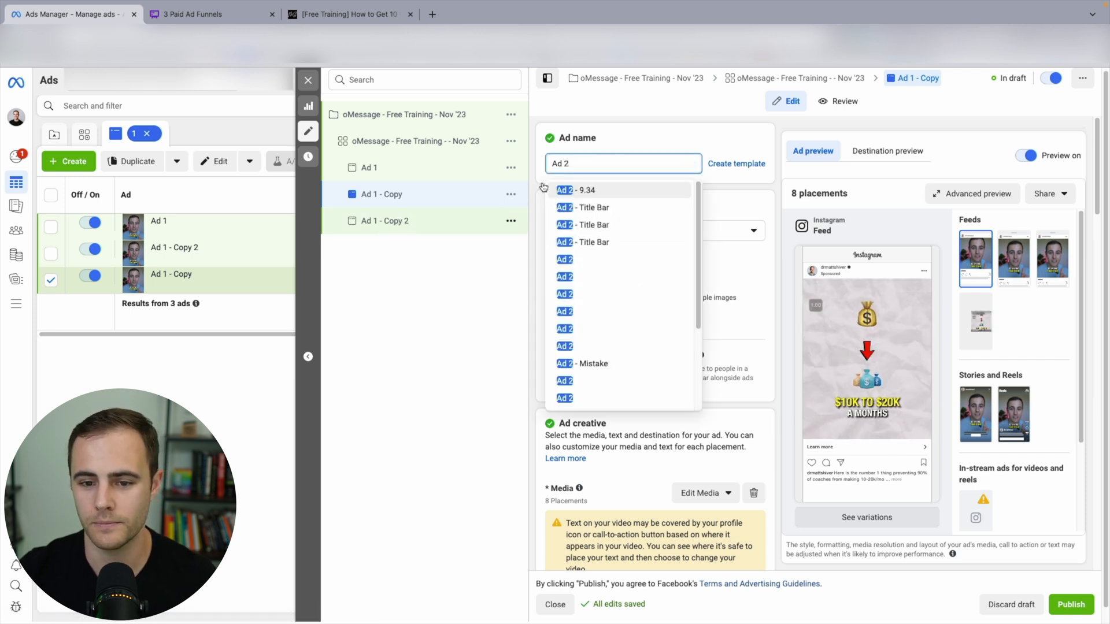
type("3")
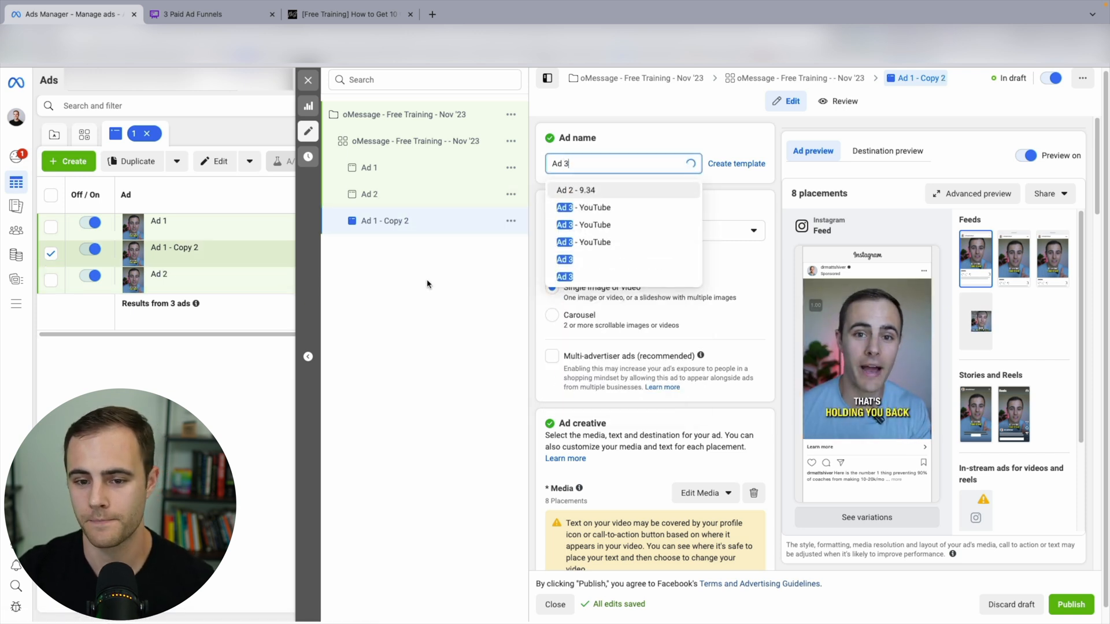
left_click(427, 283)
- Remove the current video from Ad 2's creative
left_click(426, 197)
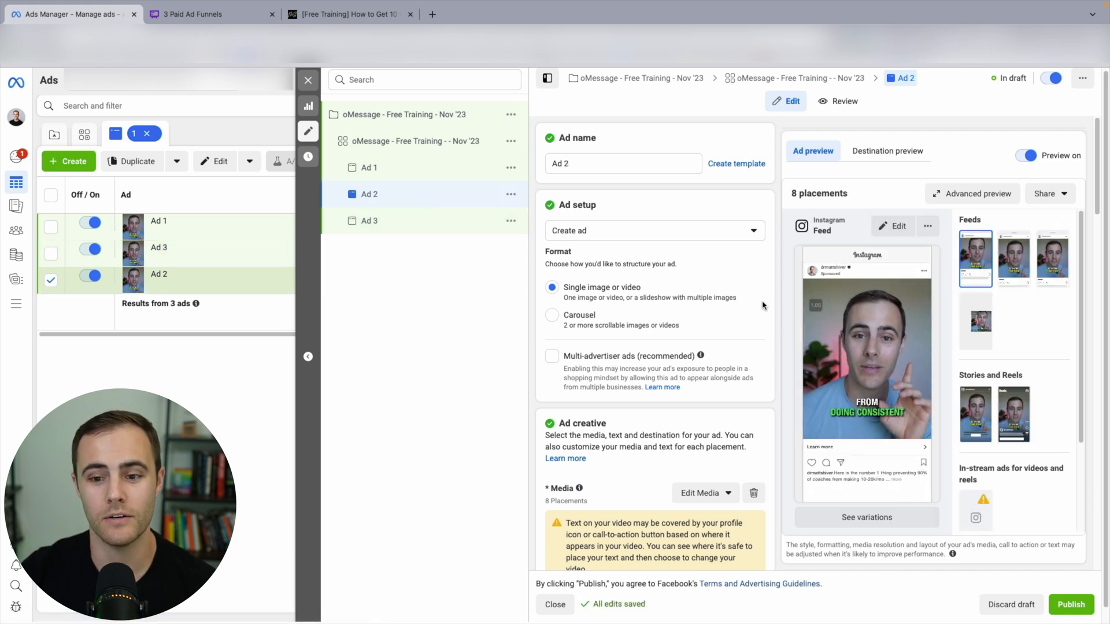
scroll(757, 393, "down", 1)
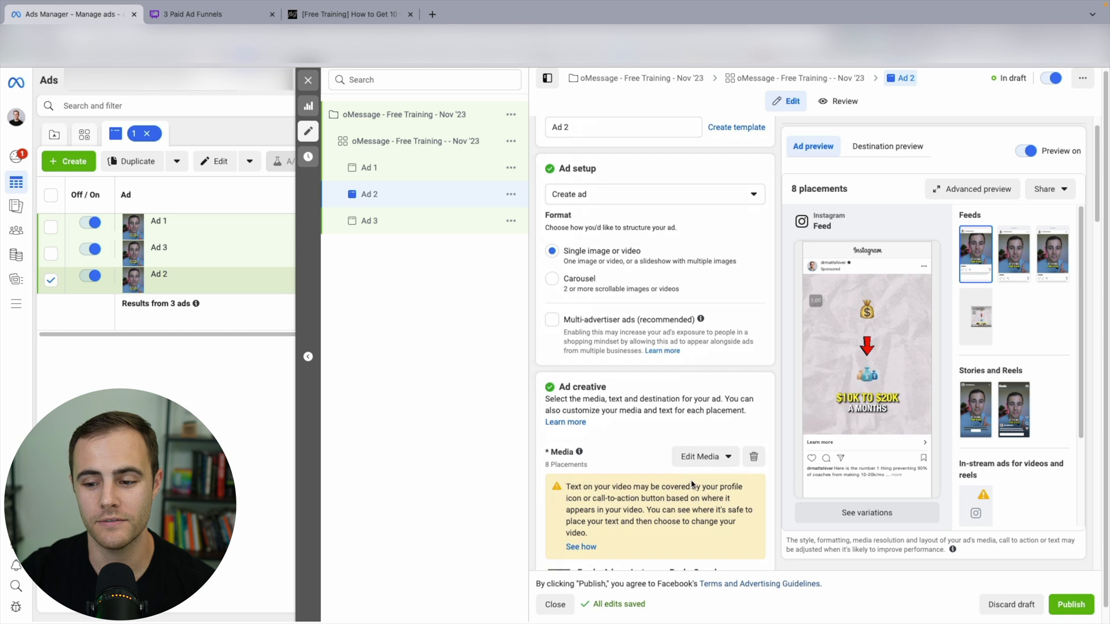
left_click(754, 457)
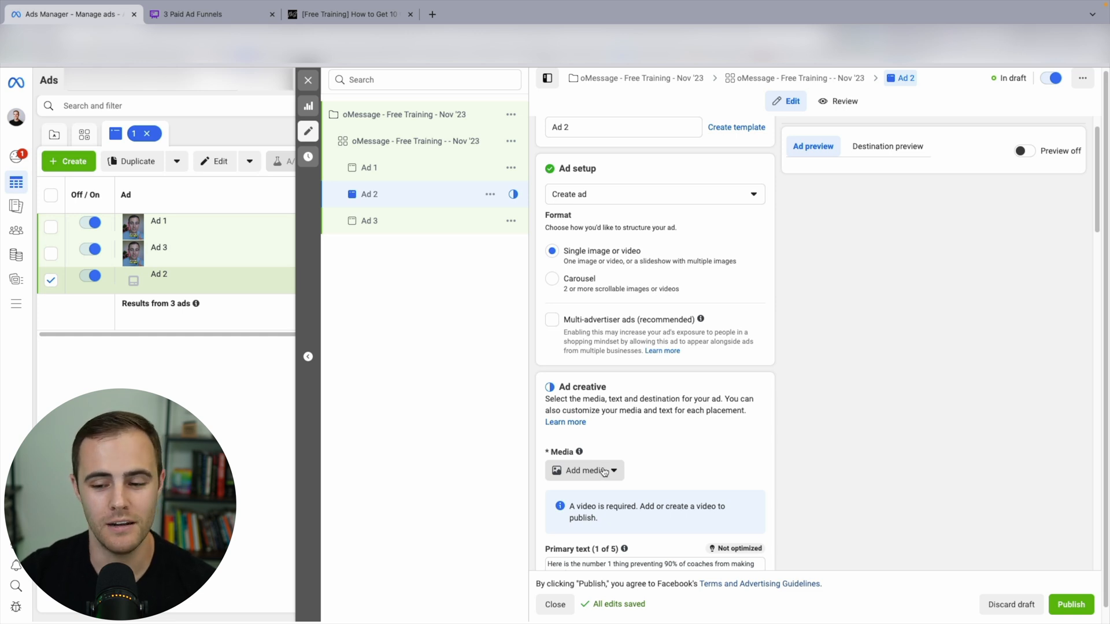
- Add the account video "1 Ad Main IG Final.mp4" to Ad 2, keeping the default trim and crops
scroll(604, 472, "down", 3)
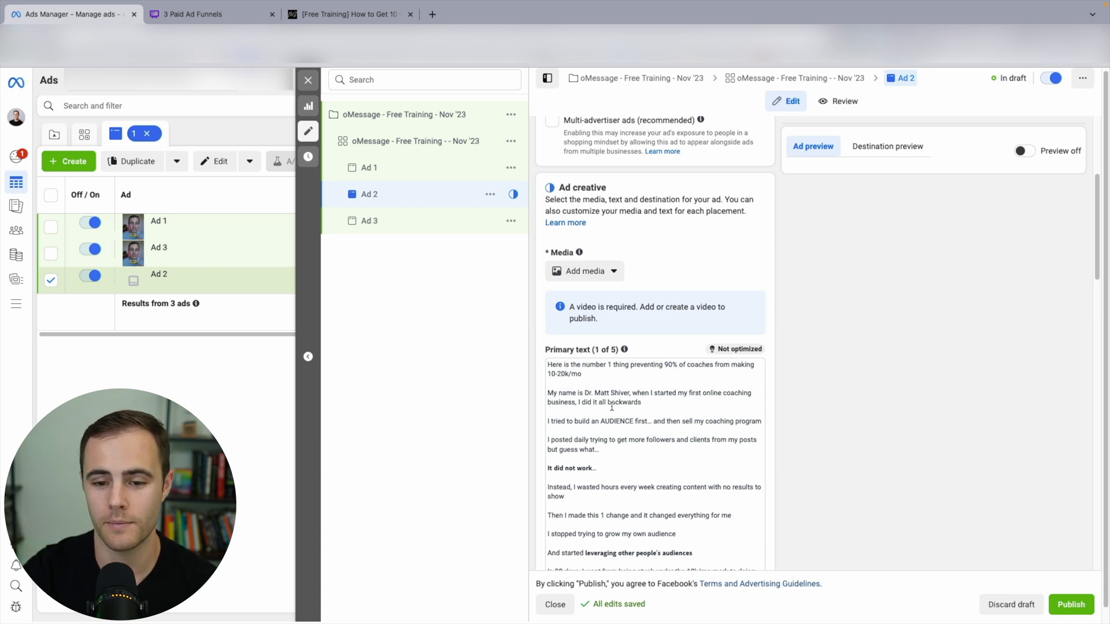
left_click(606, 272)
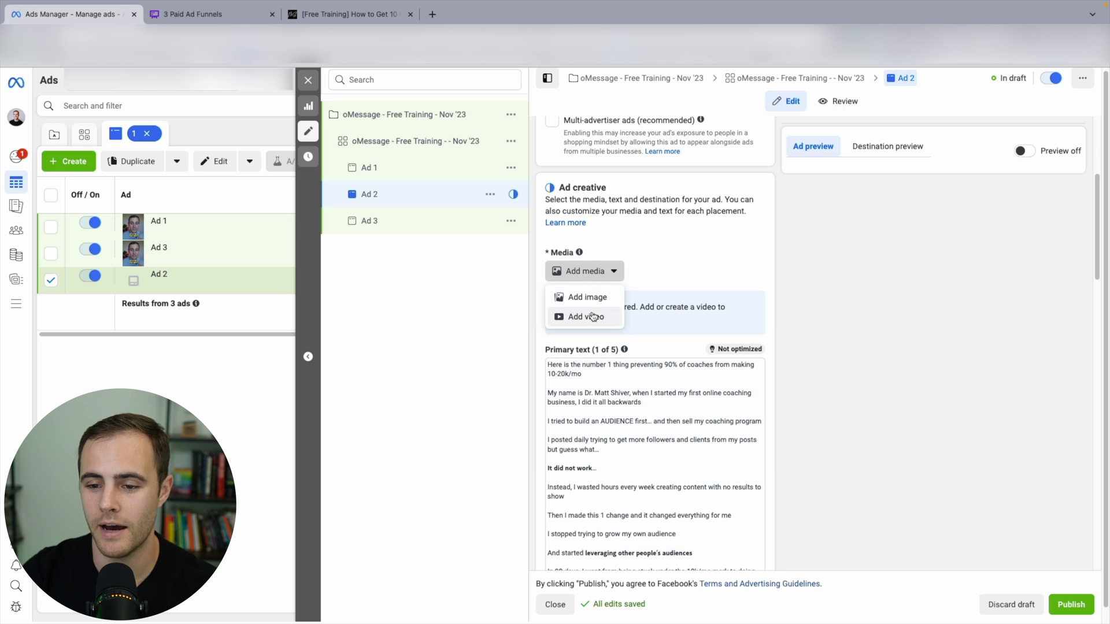
left_click(588, 316)
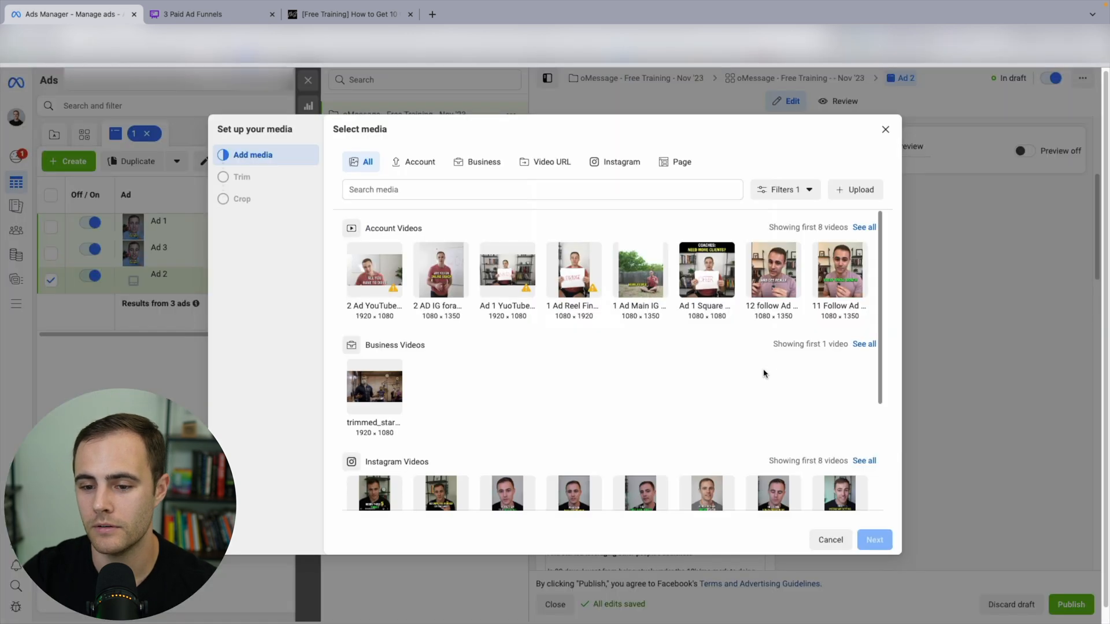
left_click(652, 290)
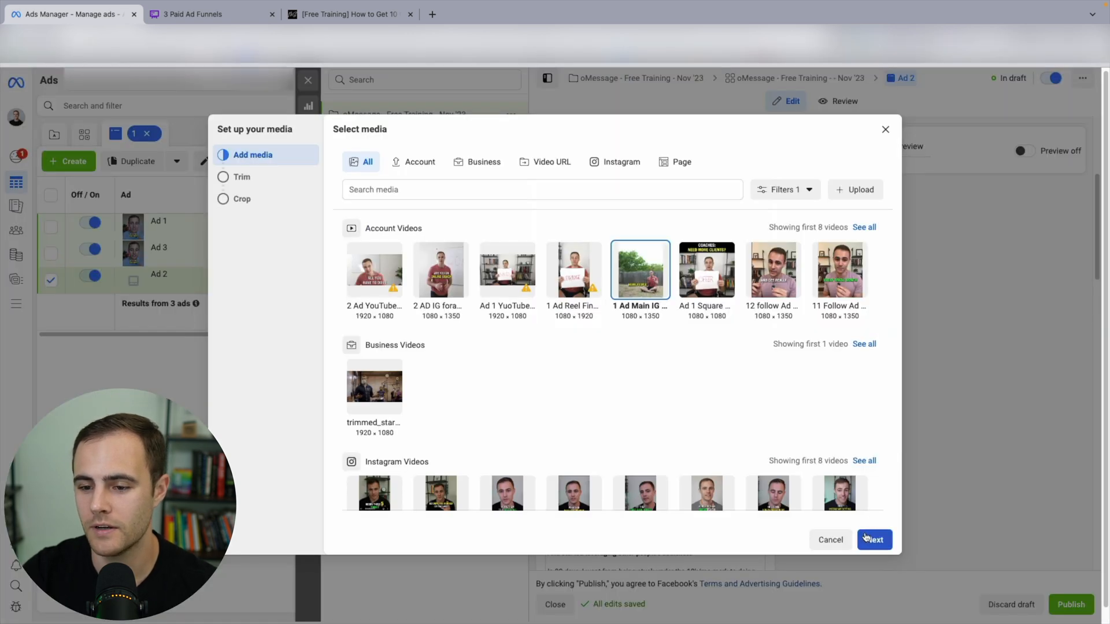
left_click(867, 537)
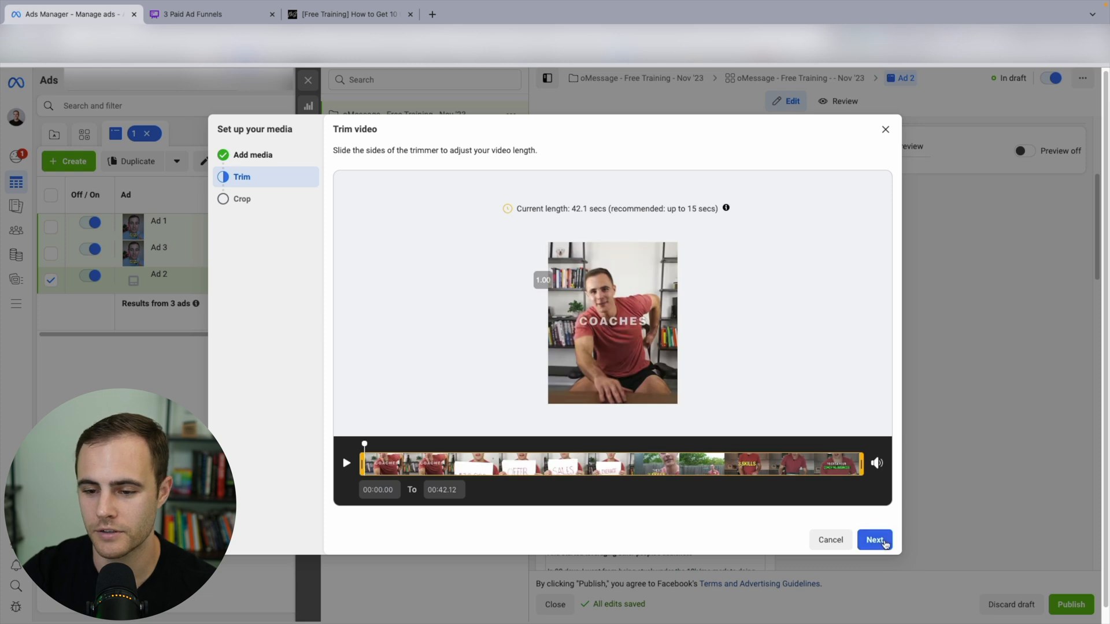
left_click(871, 538)
left_click(873, 539)
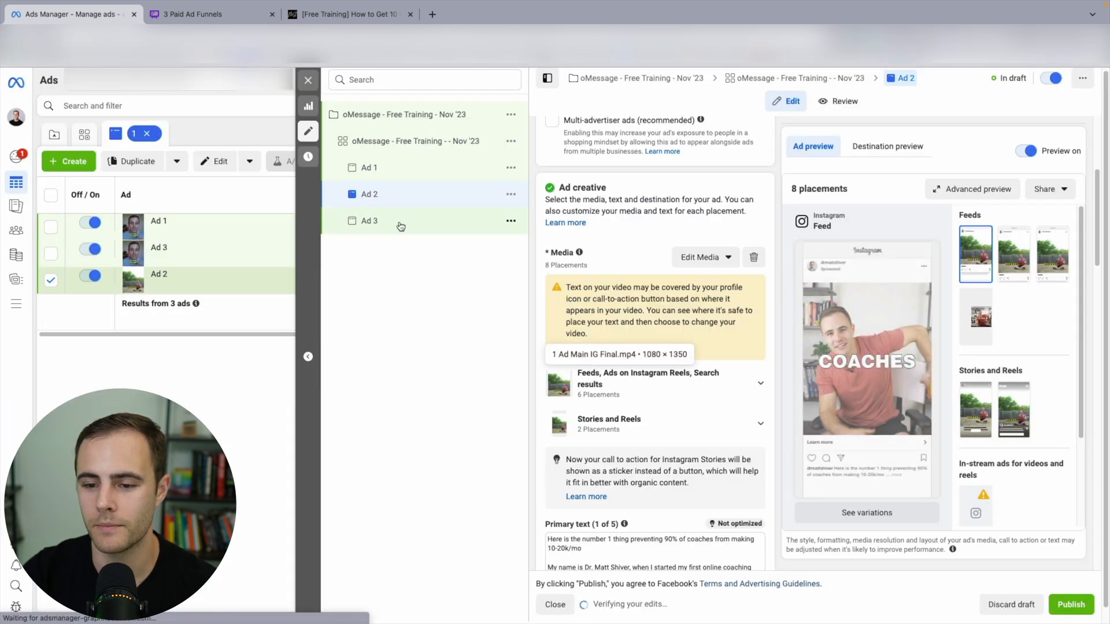
- Replace Ad 3's video with the "11 Follow Ad" account video, keeping its default trim
left_click(703, 257)
left_click(702, 309)
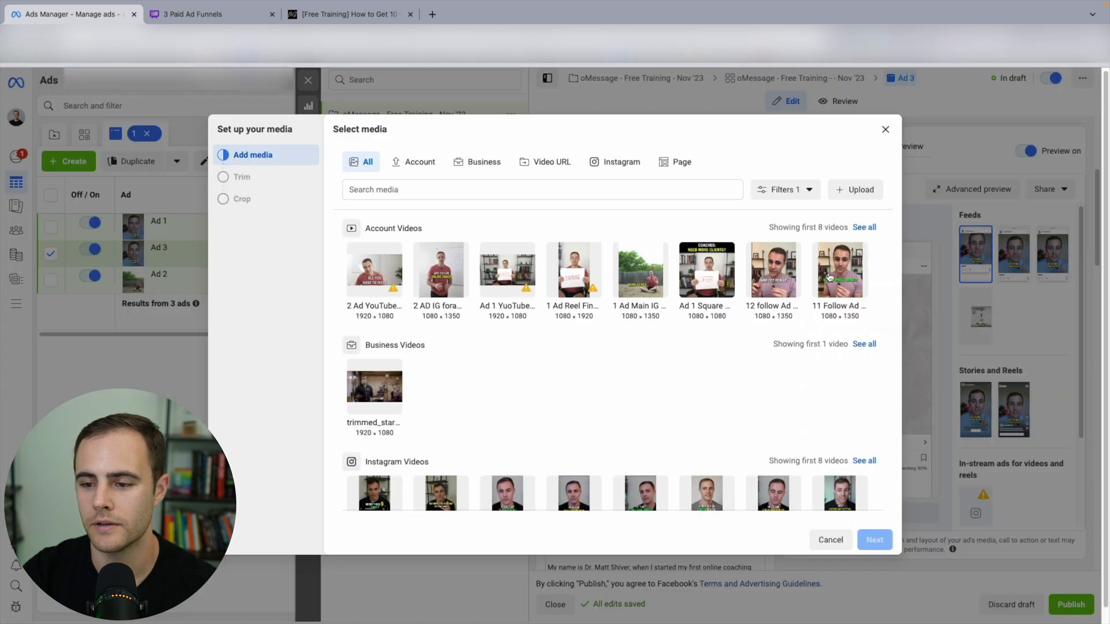
left_click(875, 539)
left_click(873, 539)
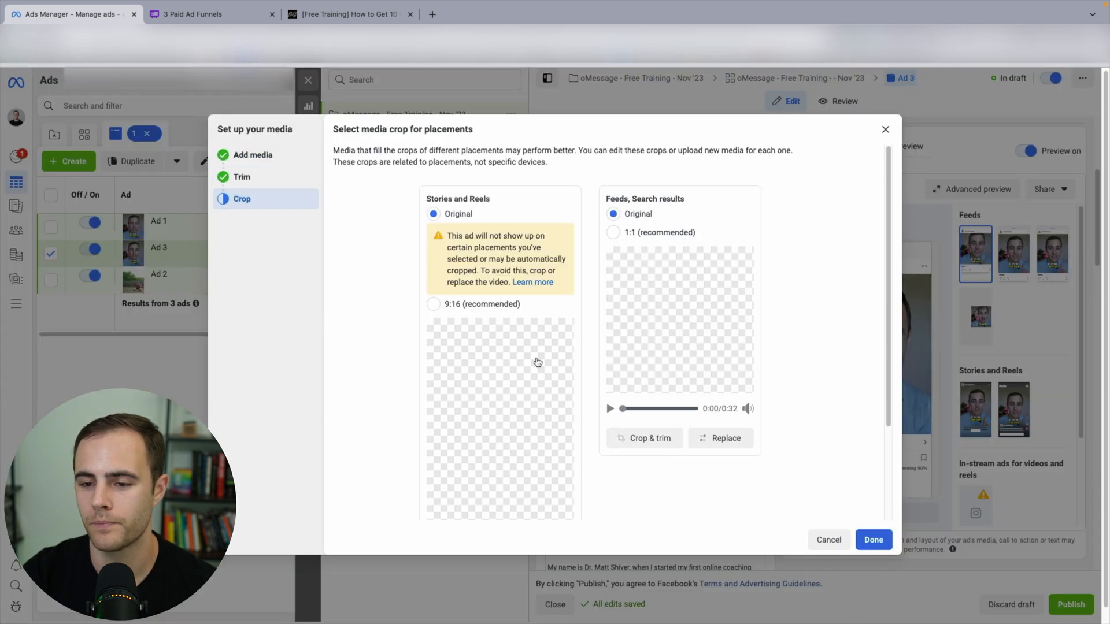